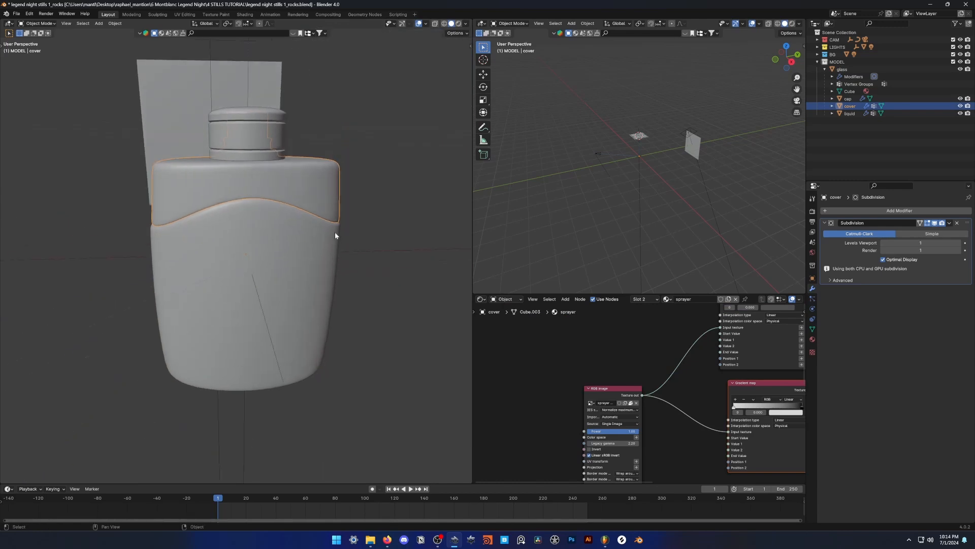
Select the cap of the perfume bottle model and inspect the bottle from different angles.
scroll(335, 231, up, 5)
click(267, 210)
alt+drag(355, 230, 307, 244)
scroll(315, 259, down, 5)
alt+drag(272, 284, 335, 276)
scroll(316, 285, up, 2)
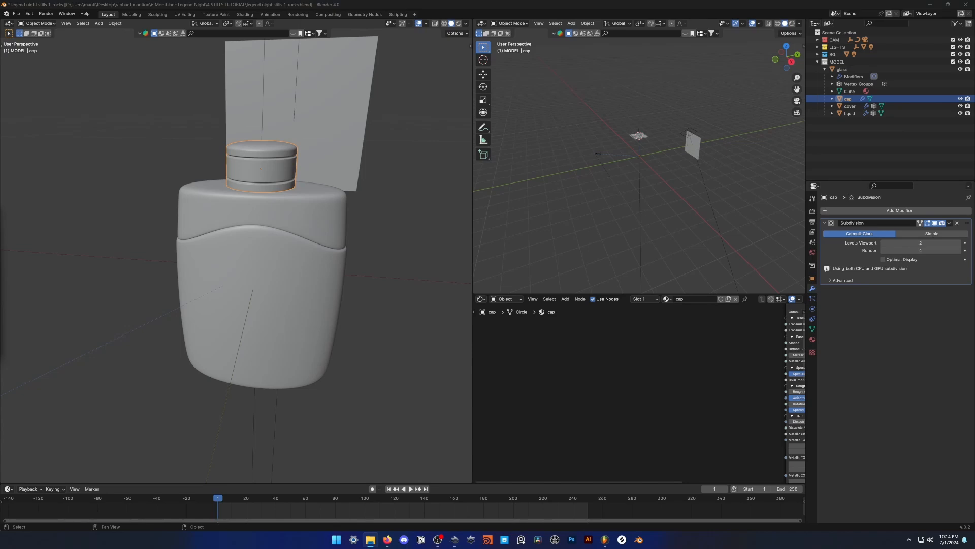
Switch to the reference image board, maximize it and examine the Rocks group of perfume photos.
key(ctrl+f)
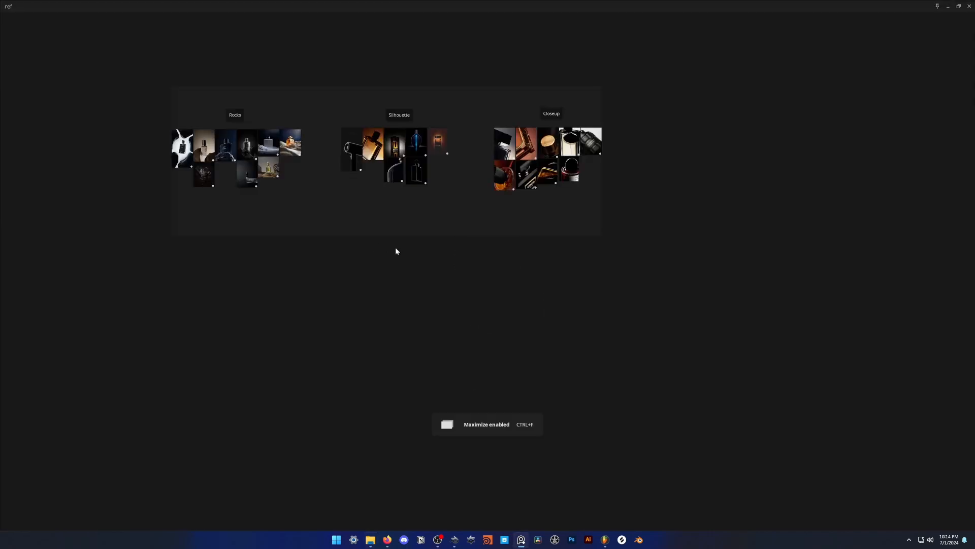
scroll(384, 296, up, 6)
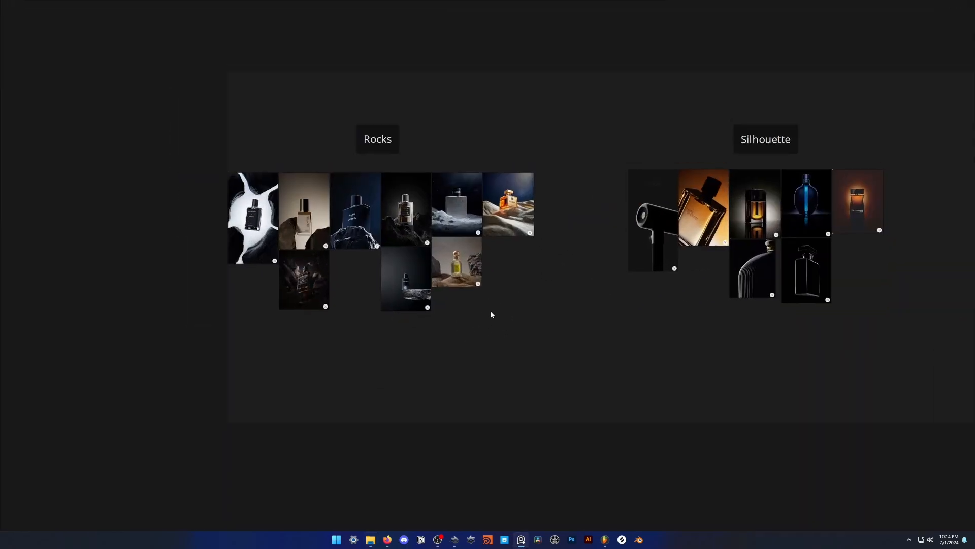
scroll(434, 296, up, 3)
scroll(405, 304, down, 3)
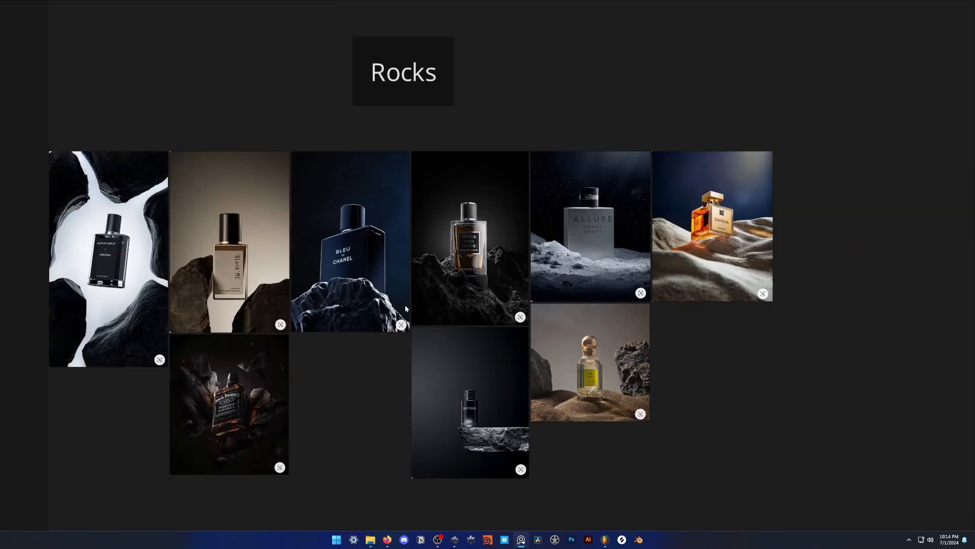
scroll(446, 289, up, 2)
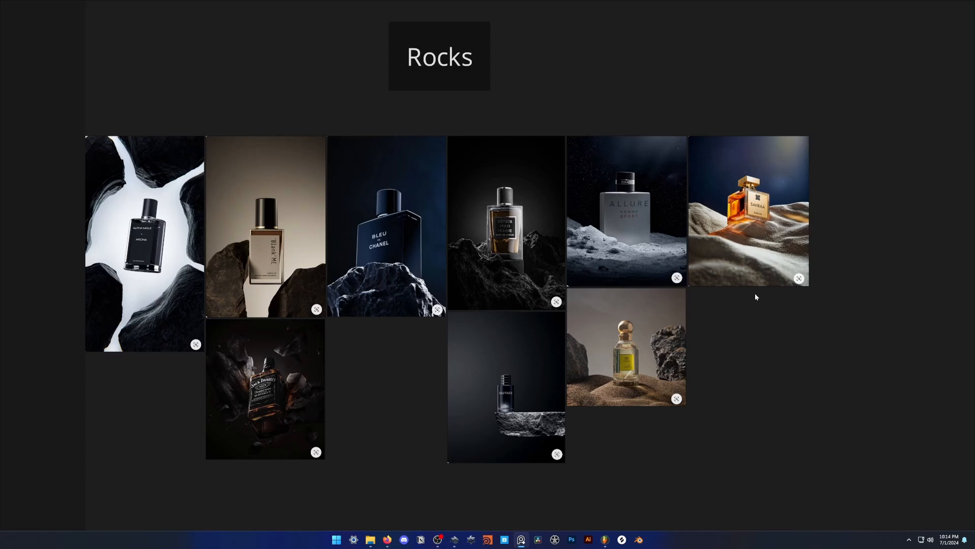
Examine the Silhouette group of reference photos.
middle_drag(708, 306, 464, 305)
scroll(683, 320, down, 3)
scroll(465, 305, up, 1)
middle_drag(660, 317, 365, 320)
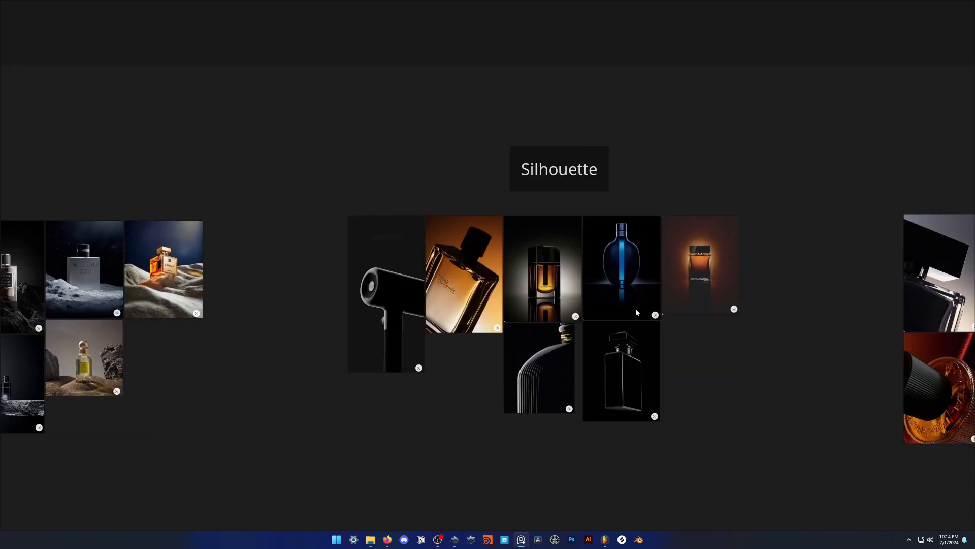
scroll(600, 311, up, 2)
scroll(603, 309, up, 1)
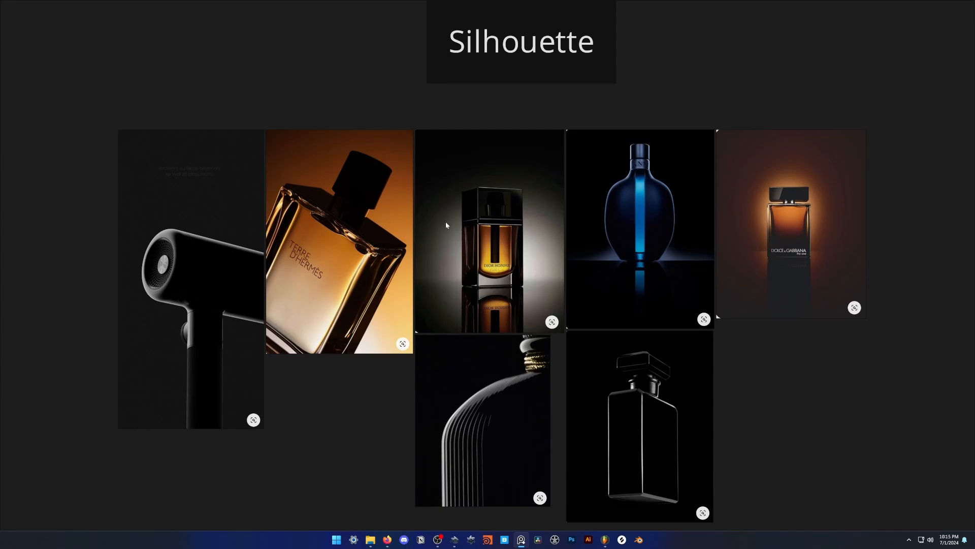
Examine the Closeup group of reference photos.
scroll(579, 223, down, 3)
middle_drag(712, 224, 451, 222)
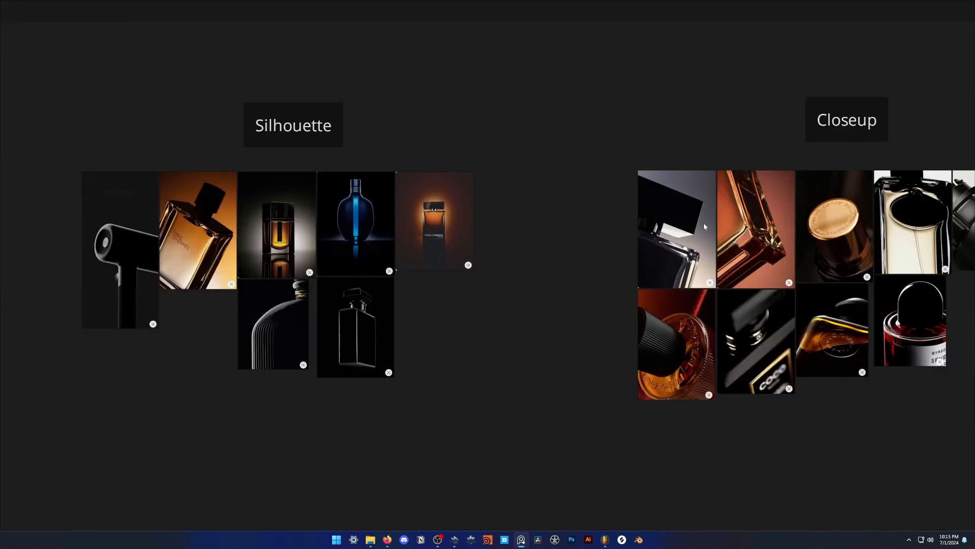
middle_drag(764, 228, 478, 245)
scroll(479, 245, up, 1)
middle_drag(574, 244, 479, 222)
scroll(477, 251, up, 2)
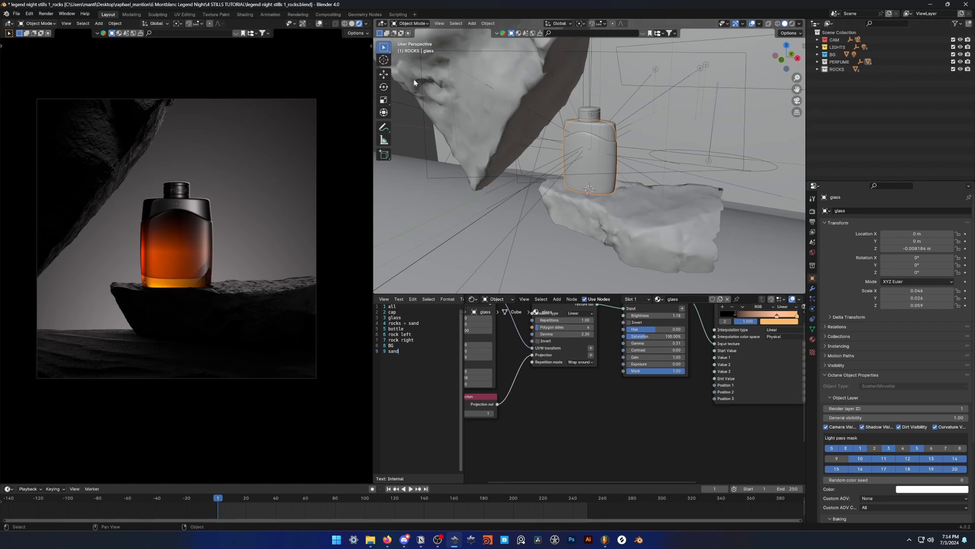
Display the camera view in solid shading and exclude the LIGHTS collection from the view layer.
click(351, 23)
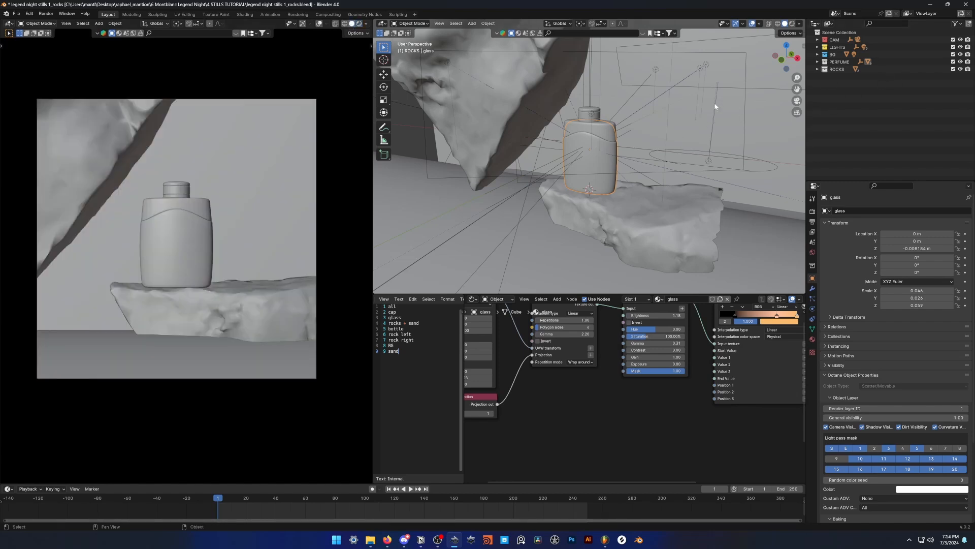
click(953, 47)
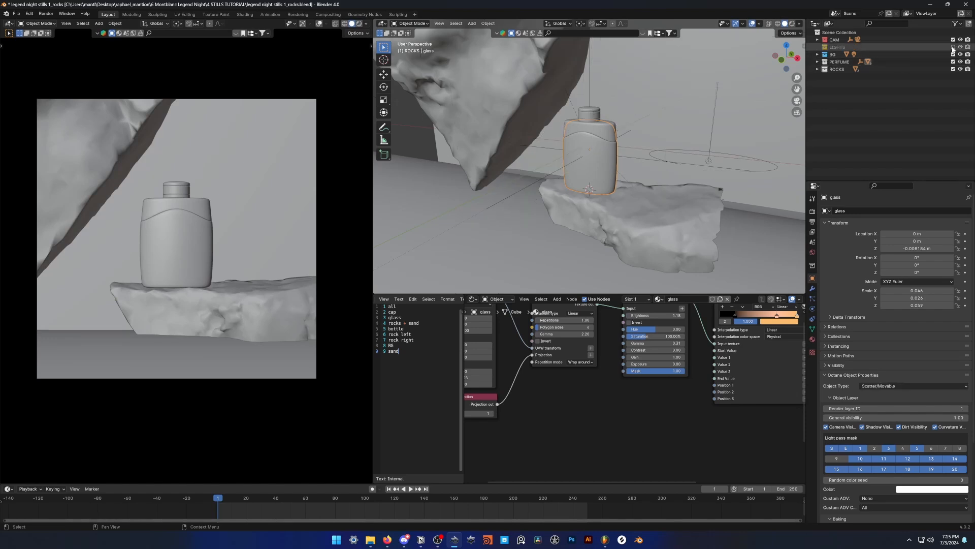
Select the first rock asset in the ROCKS collection and maximize the shader editor showing its material nodes.
click(836, 70)
click(818, 69)
click(838, 77)
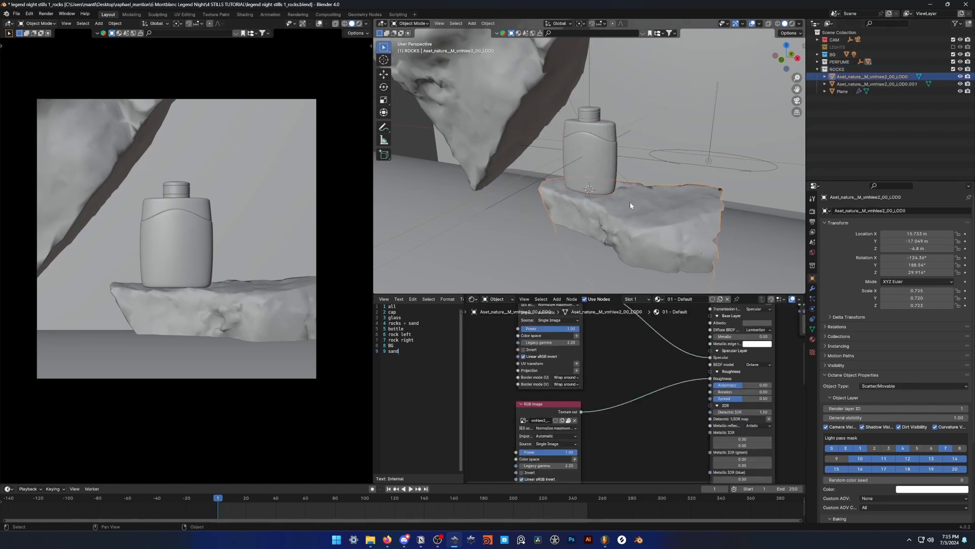
middle_drag(630, 203, 651, 200)
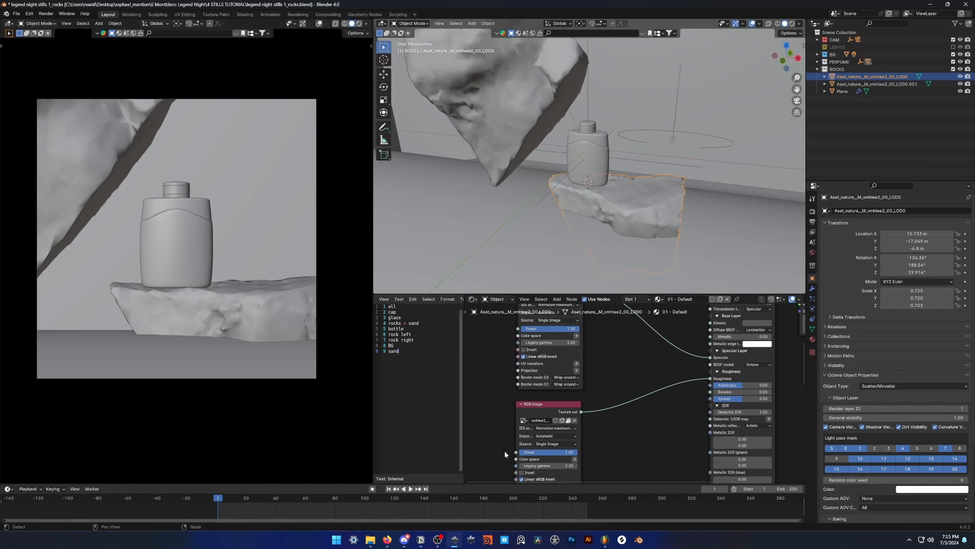
middle_drag(642, 221, 578, 248)
scroll(608, 204, up, 3)
scroll(613, 366, down, 6)
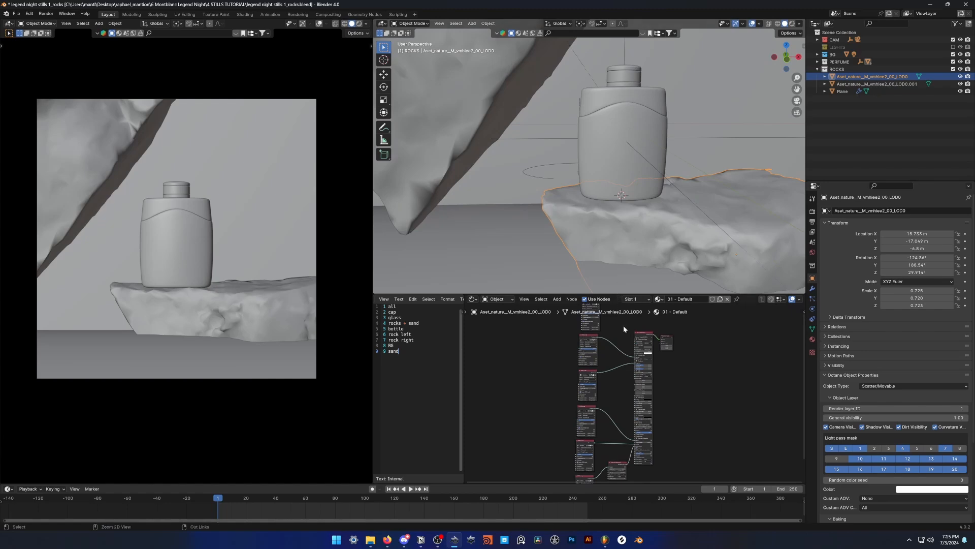
key(ctrl+space)
scroll(596, 324, down, 4)
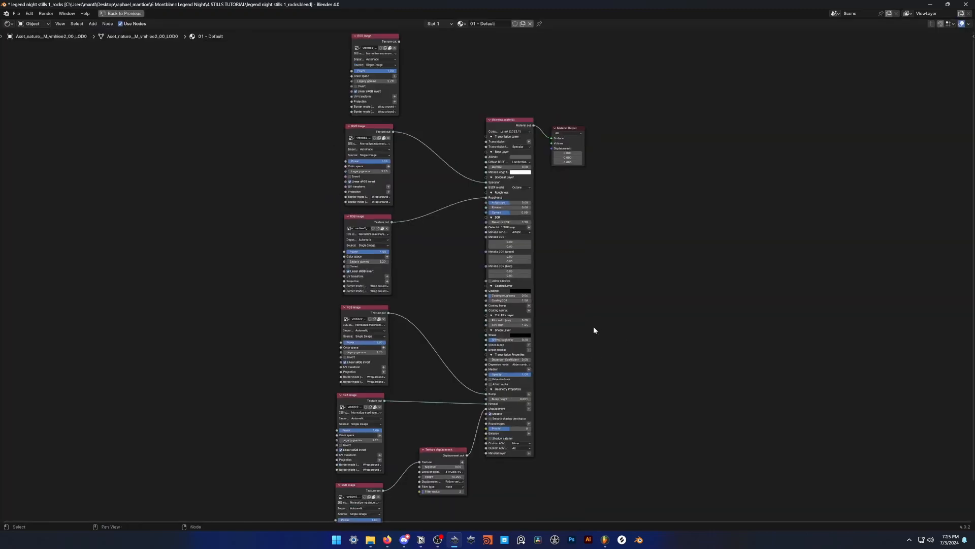
drag(329, 77, 505, 470)
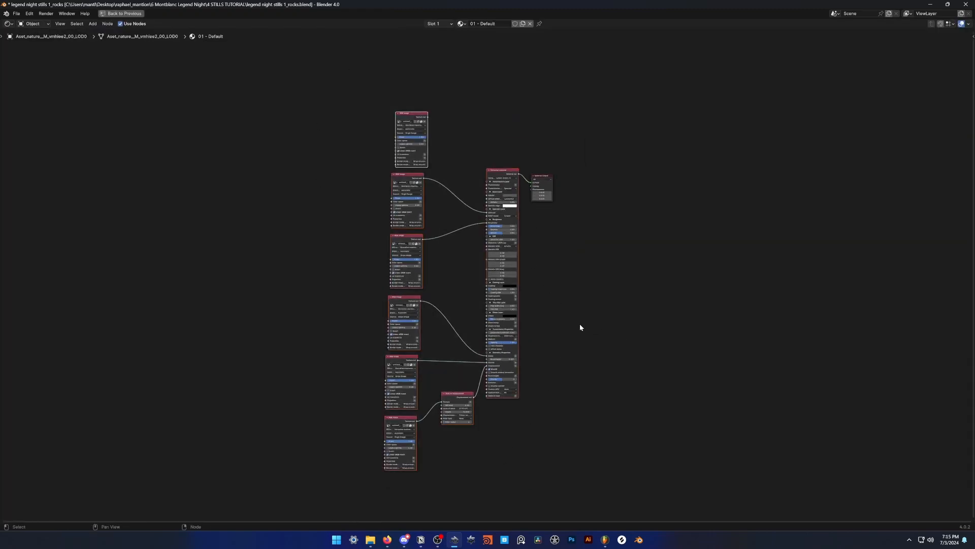
click(580, 325)
drag(325, 51, 478, 443)
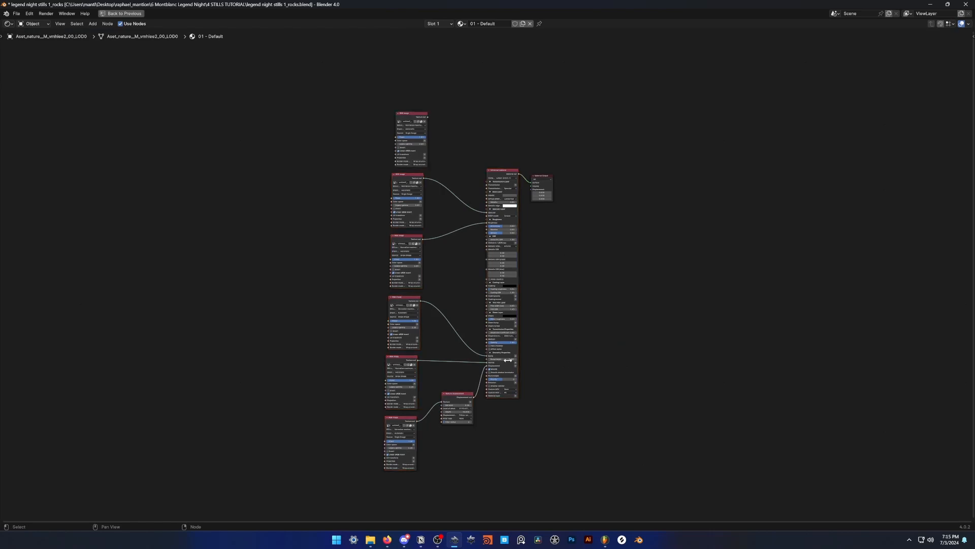
Align the rock material's RGB image nodes in one column by scaling their positions to 0 along X.
scroll(490, 291, up, 2)
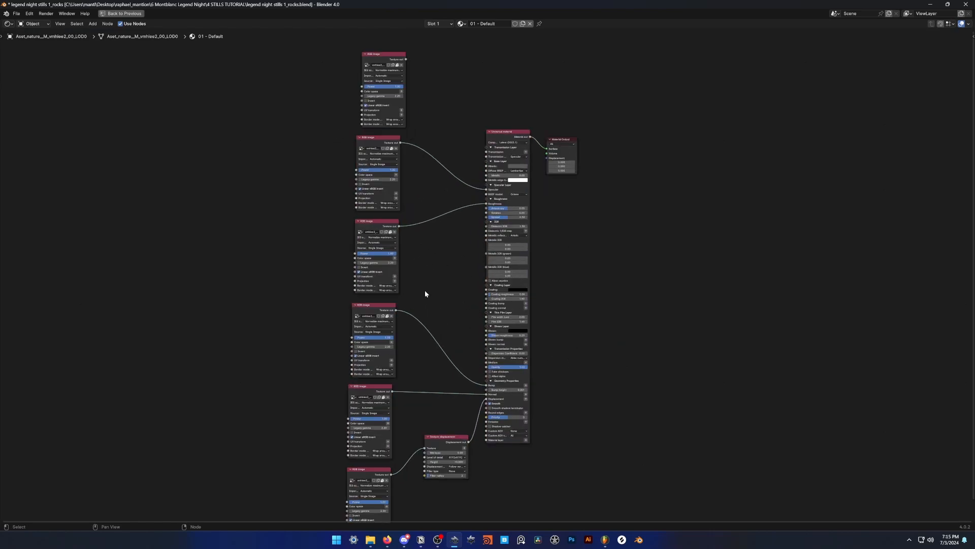
drag(322, 82, 410, 400)
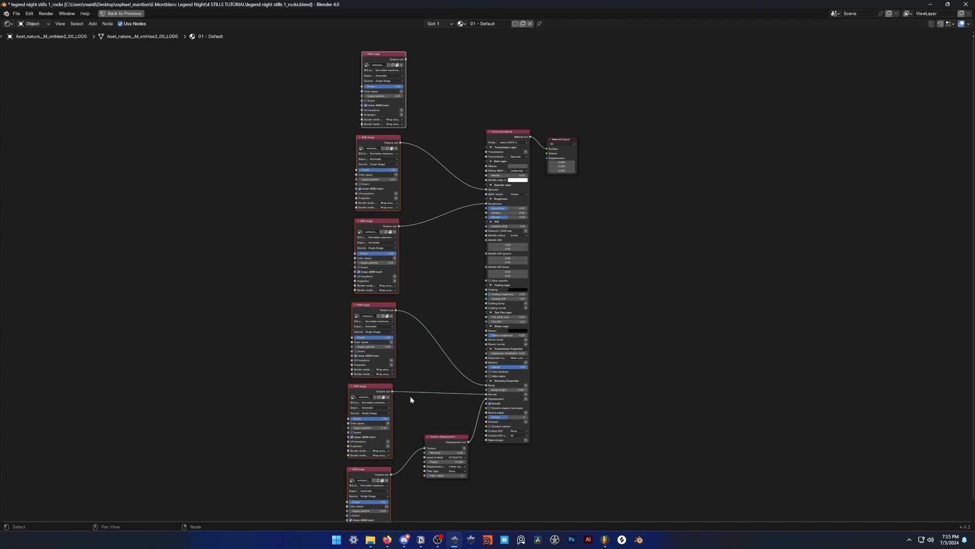
scroll(456, 348, down, 2)
key(s)
key(x)
key(0)
key(Return)
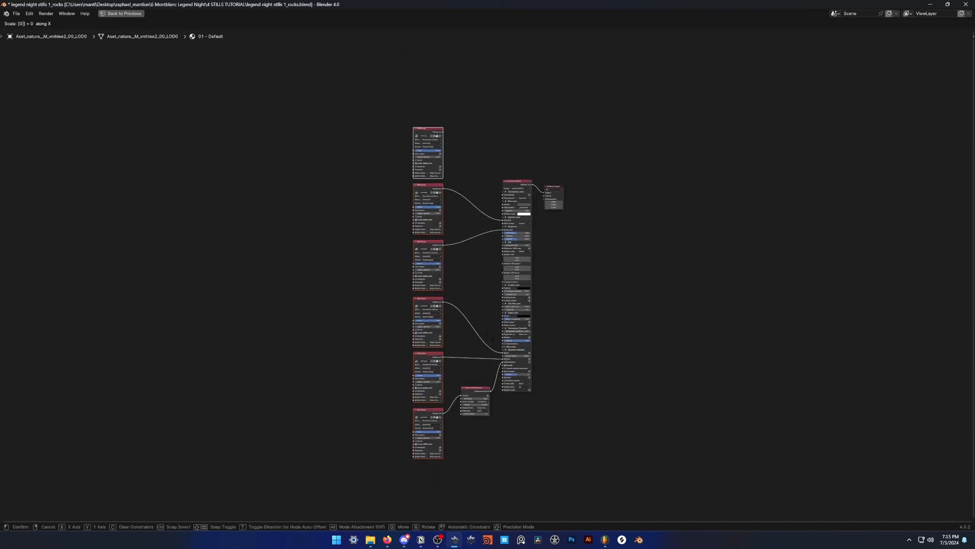
Examine how the RGB image nodes connect to the universal material, down to the Texture displacement node.
scroll(470, 276, up, 2)
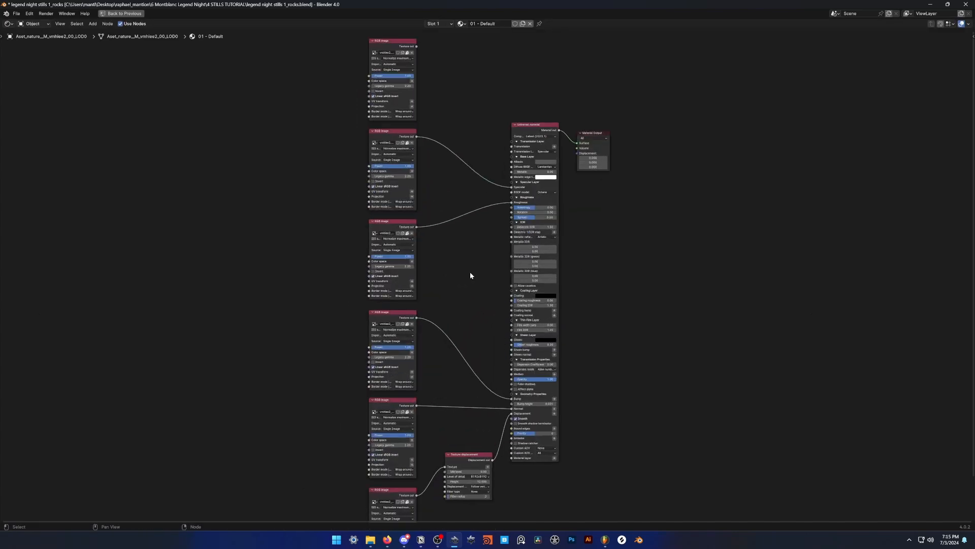
scroll(432, 169, up, 4)
middle_drag(474, 184, 480, 235)
scroll(481, 235, up, 1)
scroll(484, 305, down, 5)
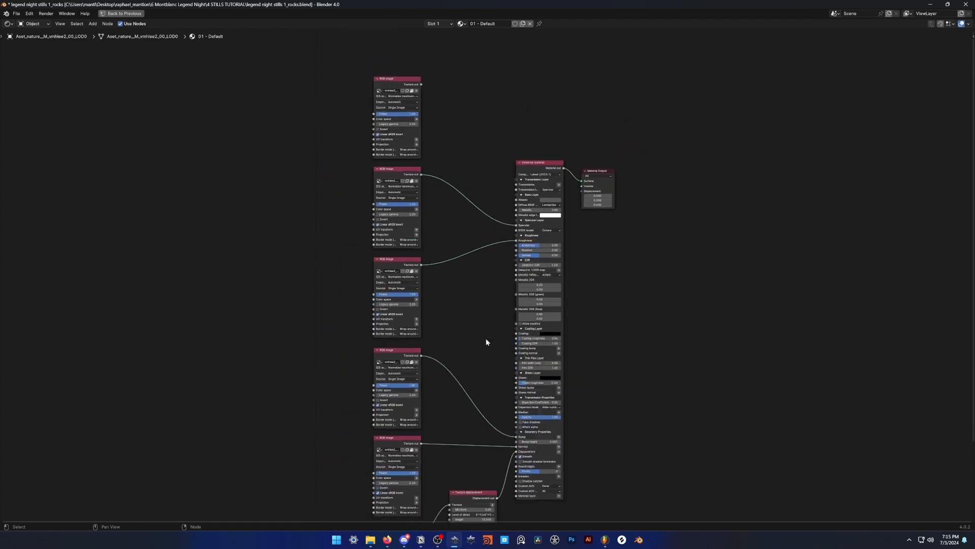
middle_drag(476, 443, 496, 356)
scroll(496, 358, up, 1)
scroll(496, 358, up, 5)
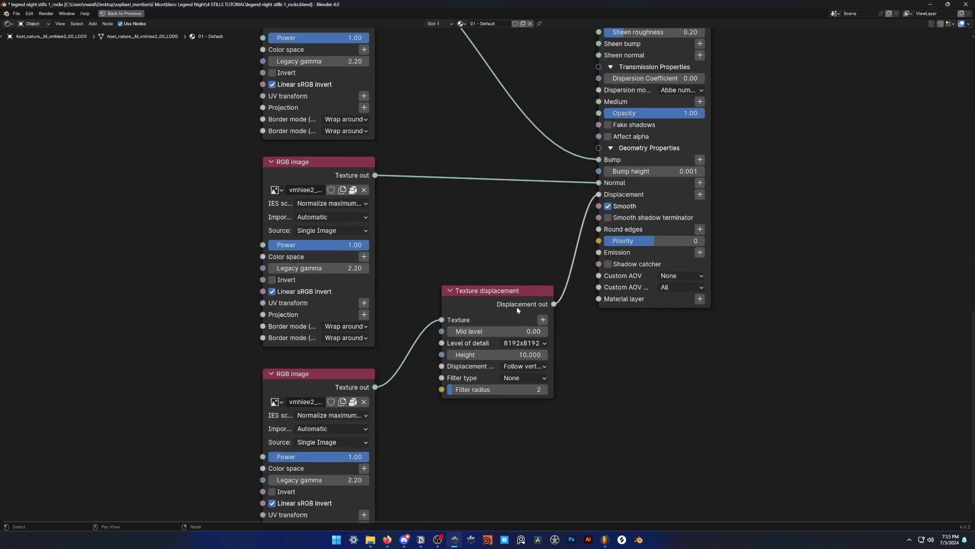
Check the Mid level setting of the Texture displacement node without changing it.
click(532, 331)
scroll(529, 333, up, 2)
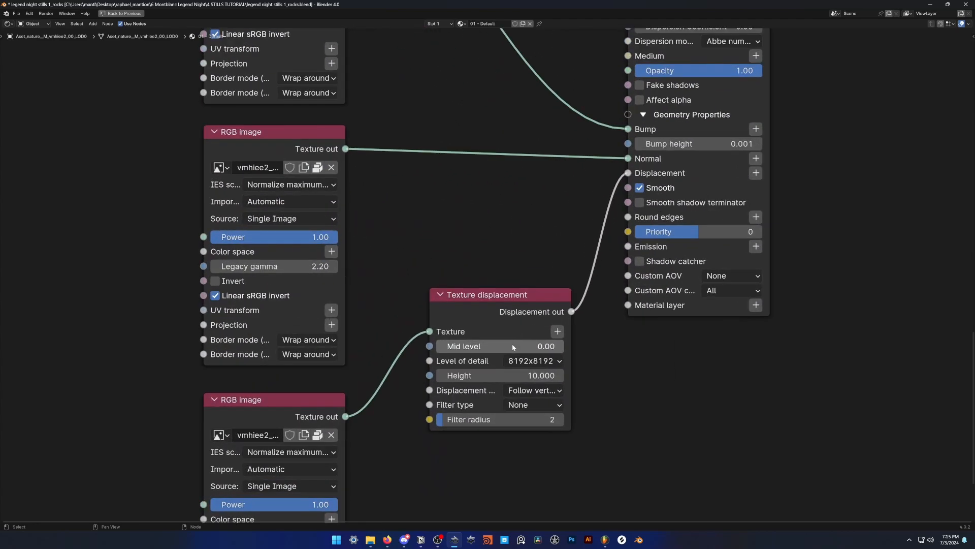
key(Return)
click(514, 344)
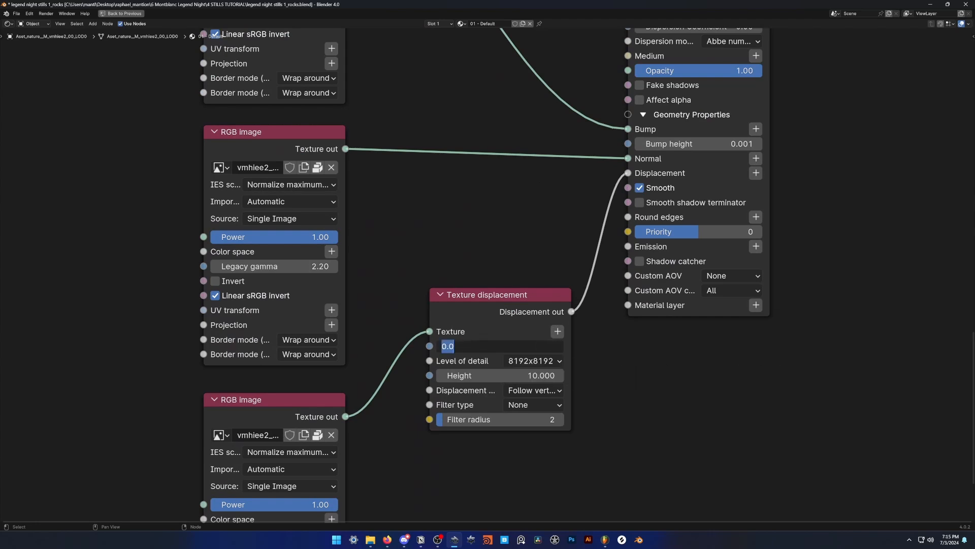
key(Return)
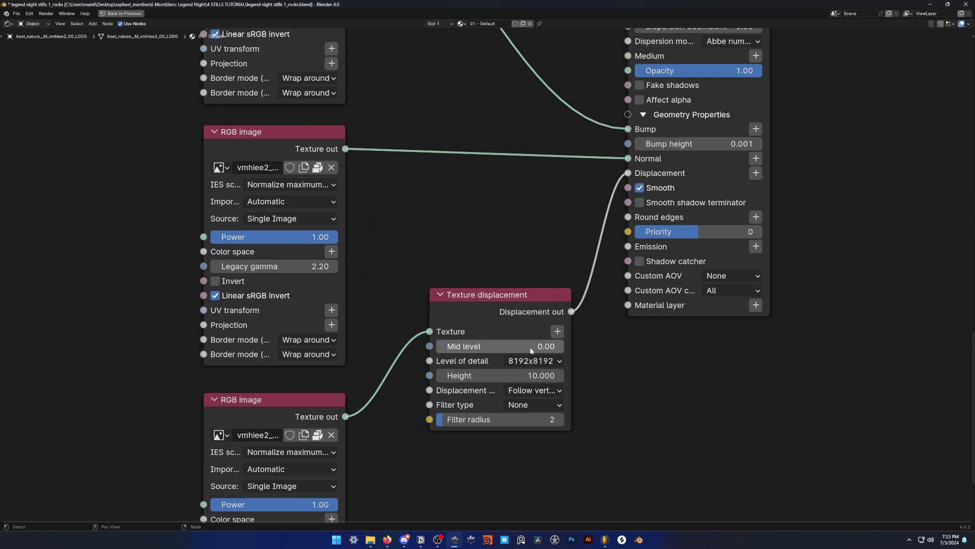
click(495, 344)
key(Return)
click(495, 343)
key(Return)
Check the Height setting of the Texture displacement node without changing it.
click(498, 374)
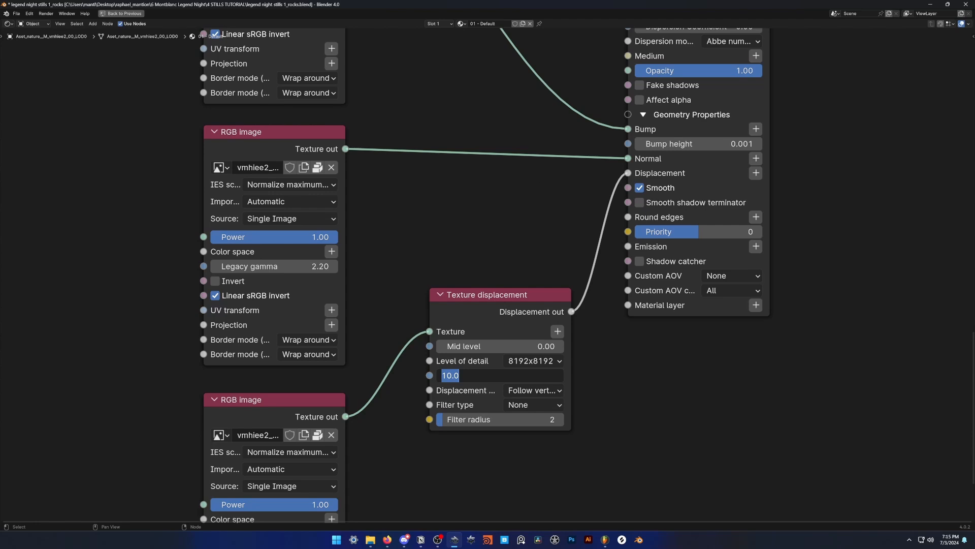
click(405, 395)
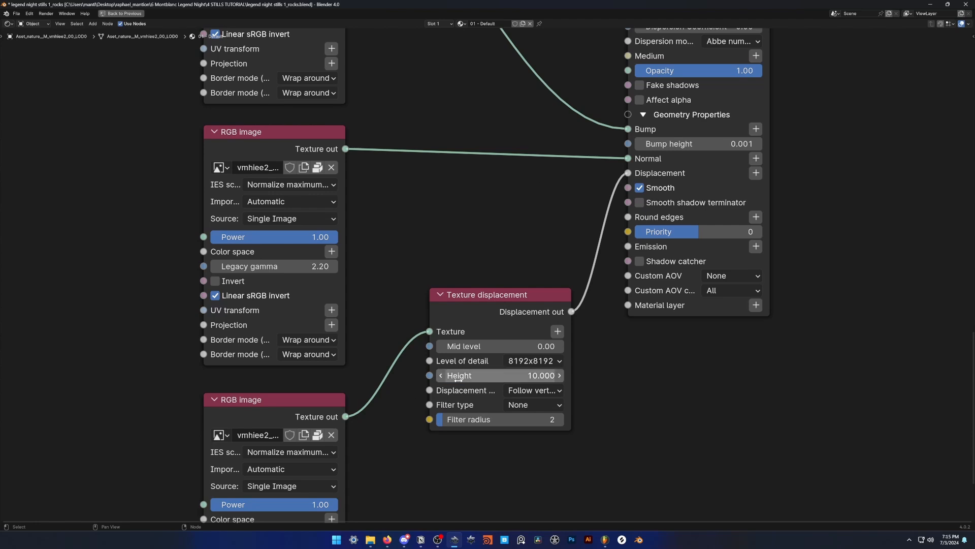
click(464, 376)
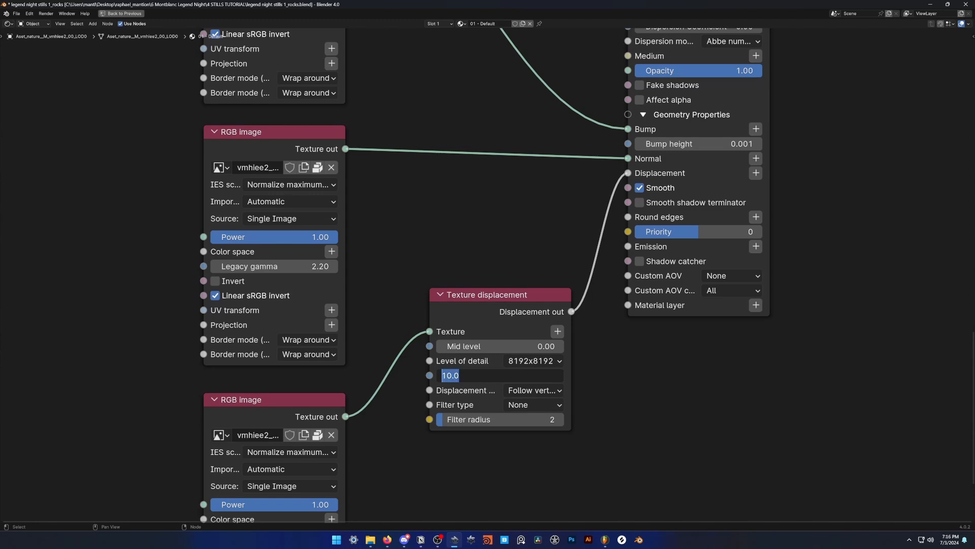
click(413, 397)
Widen the RGB image node feeding the Texture displacement node so that its full image file name fits.
scroll(413, 397, down, 4)
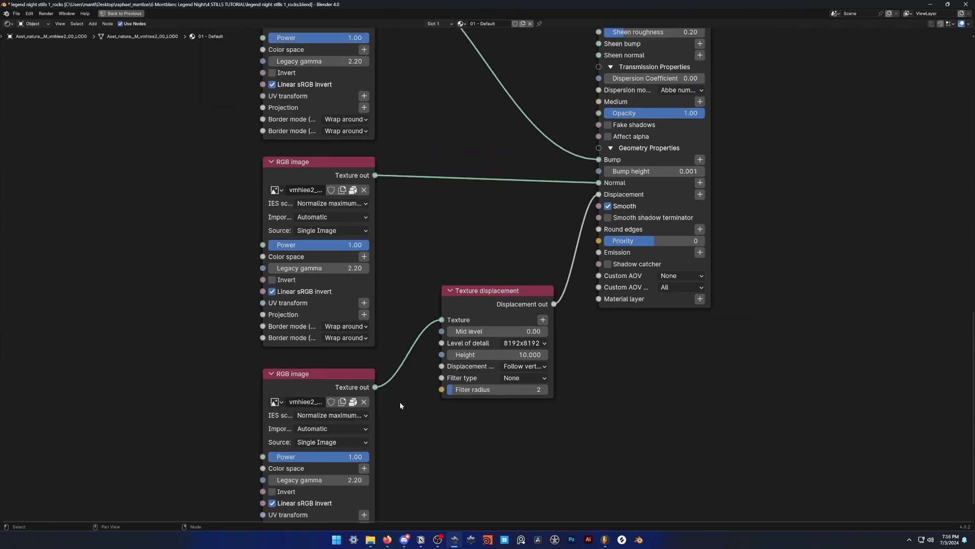
scroll(415, 406, up, 3)
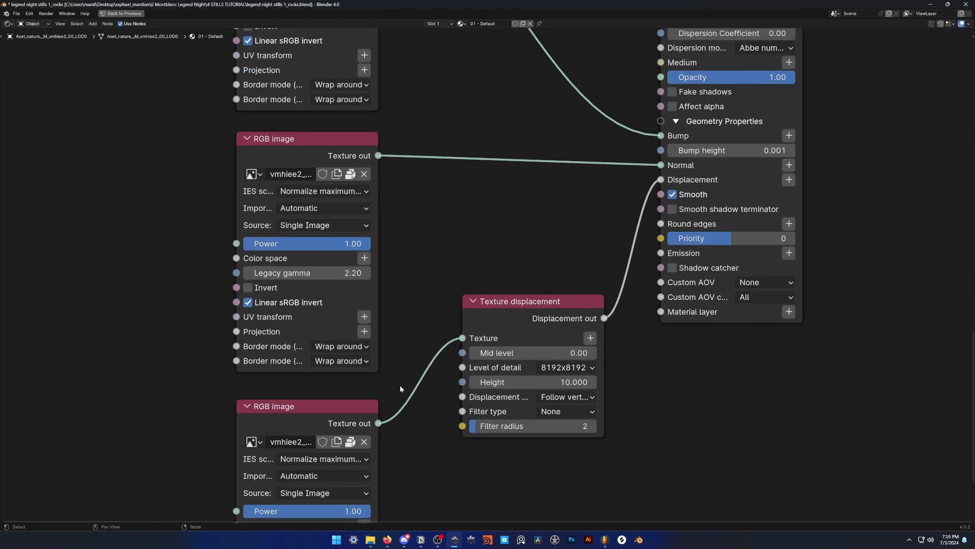
middle_drag(288, 428, 317, 380)
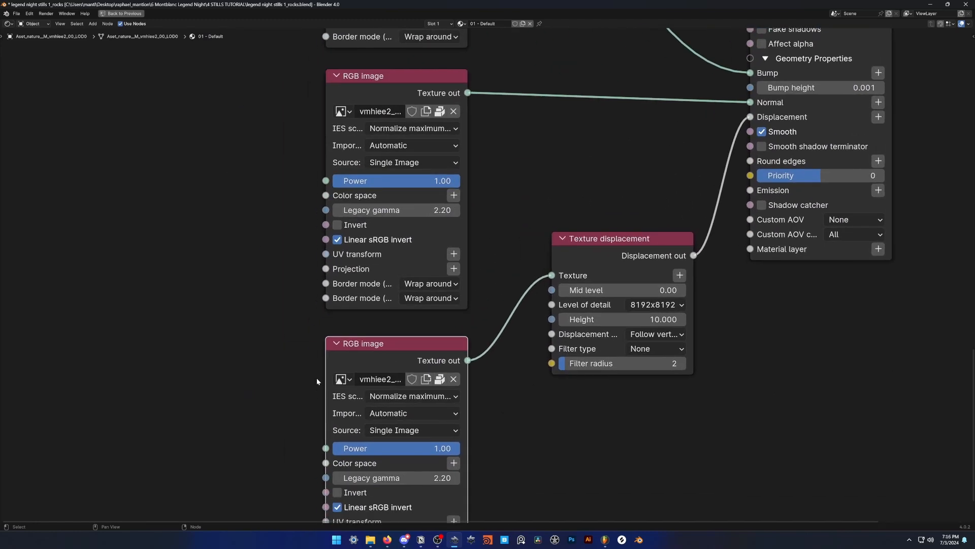
click(311, 385)
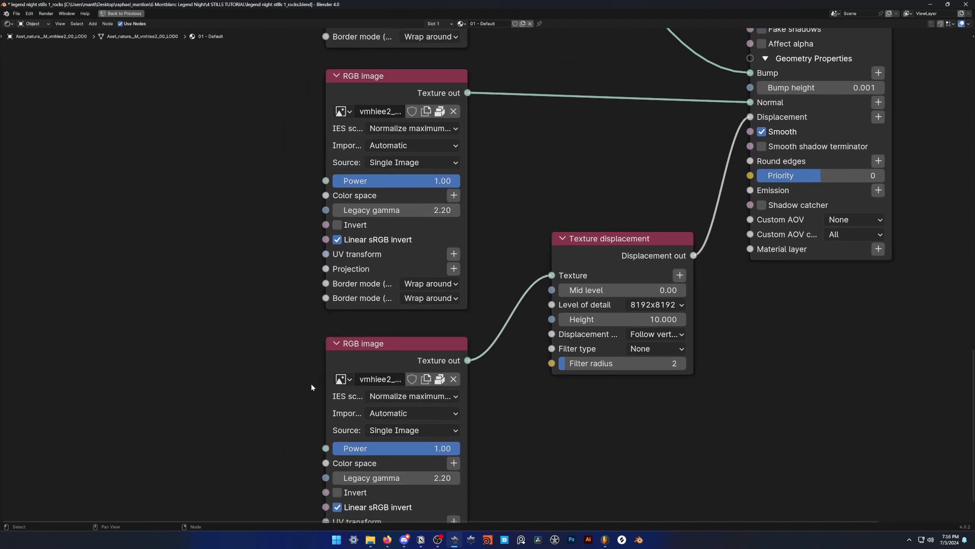
click(335, 365)
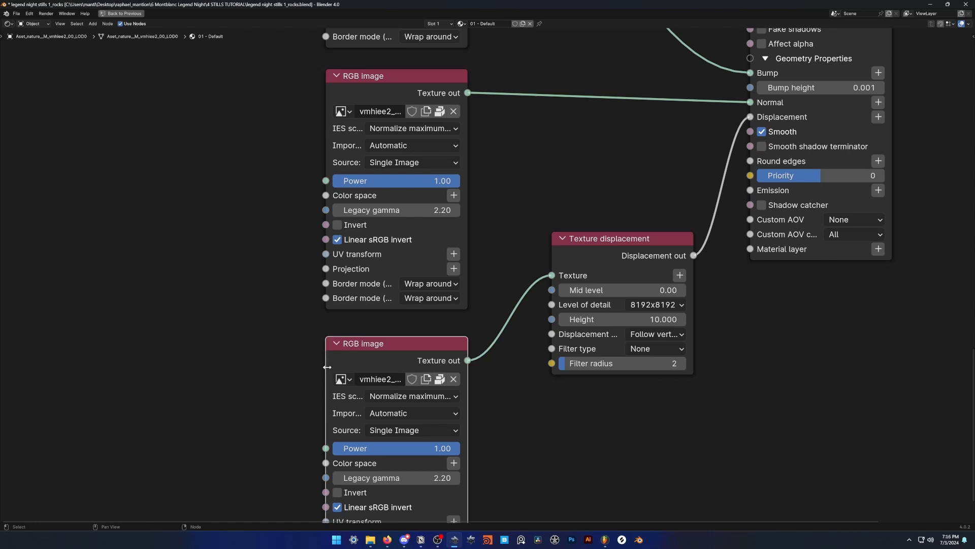
drag(327, 367, 214, 371)
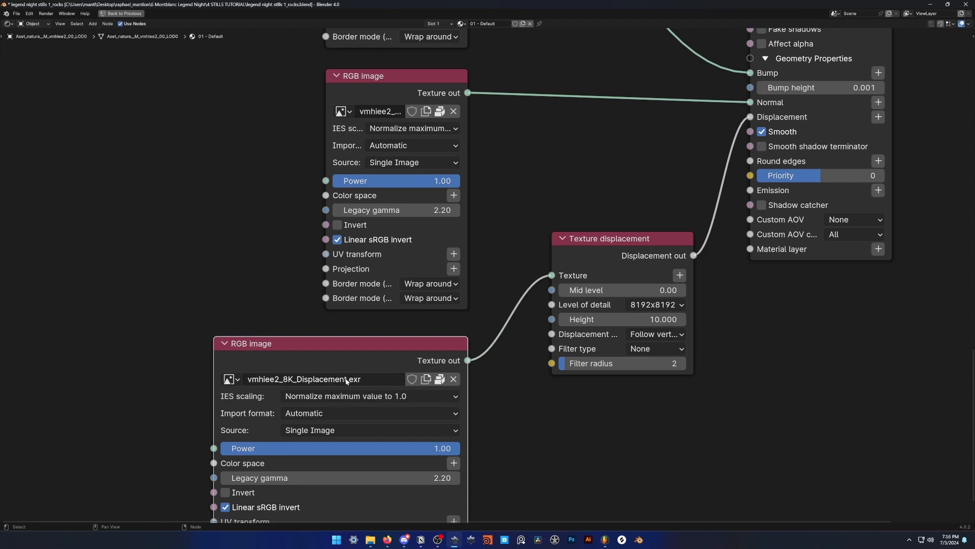
Undo the widening of the RGB image node and restore the full workspace layout.
key(ctrl+z)
key(ctrl+space)
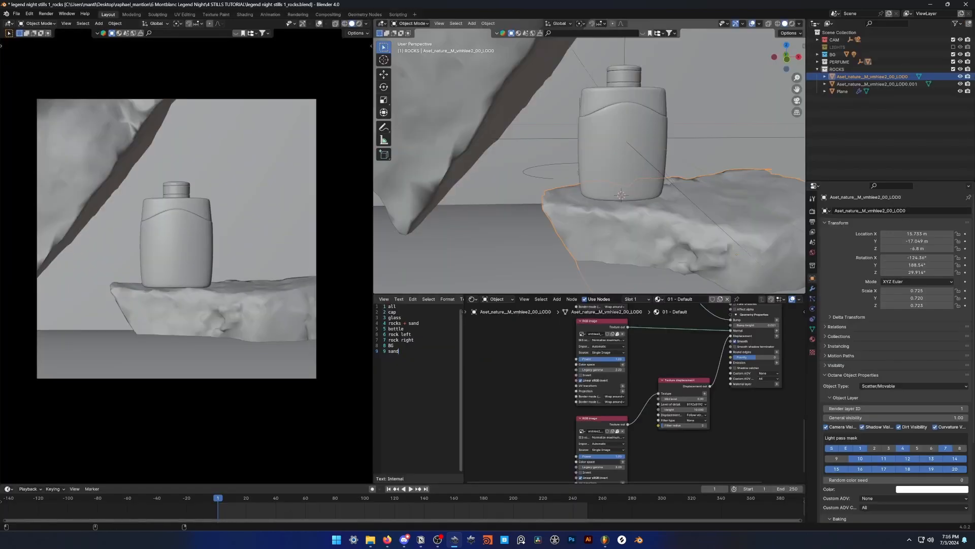
Select the hanging rock and examine its placement relative to the bottle and the lower rock.
scroll(562, 350, down, 1)
scroll(537, 246, down, 7)
shift+middle_drag(537, 246, 627, 166)
scroll(579, 163, down, 6)
scroll(570, 156, up, 3)
scroll(570, 156, up, 5)
click(558, 143)
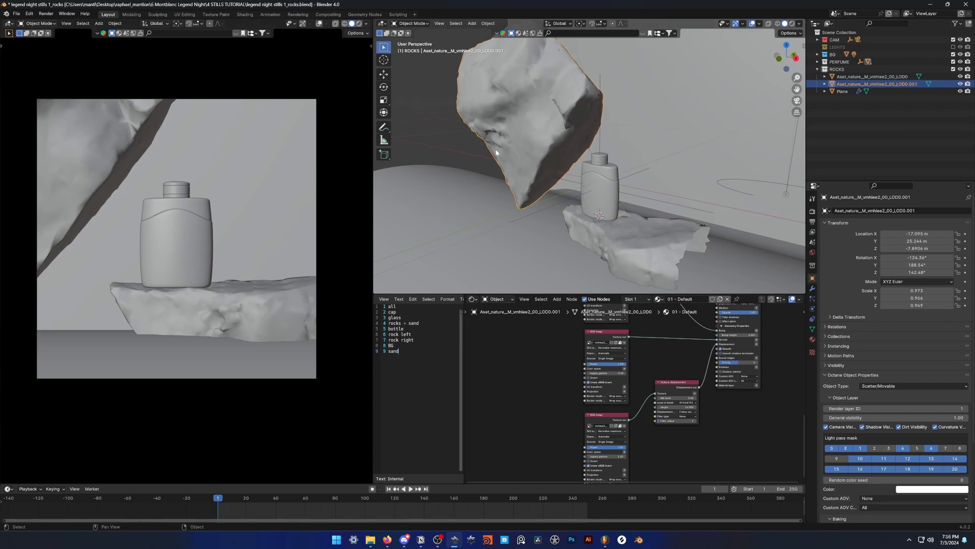
middle_drag(496, 152, 630, 193)
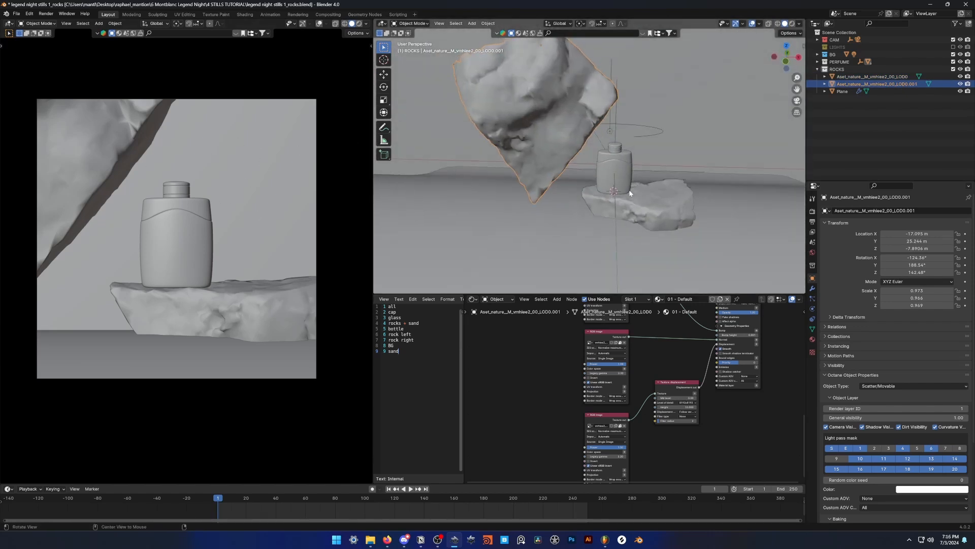
Try to pull the hanging rock's lower tip in Edit Mode with proportional editing.
shift+click(659, 196)
shift+click(592, 97)
key(Tab)
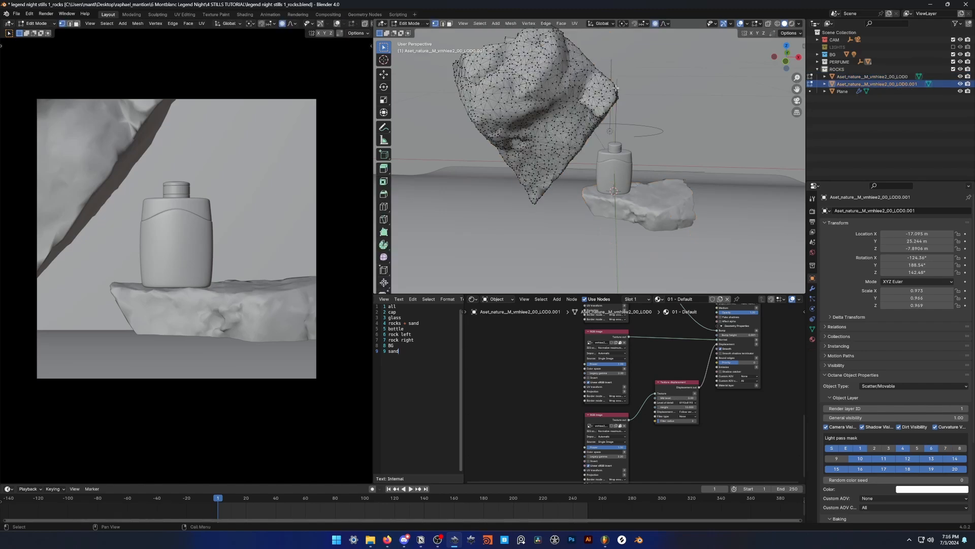
drag(621, 85, 593, 113)
key(g)
right_click(604, 114)
drag(554, 155, 502, 208)
key(g)
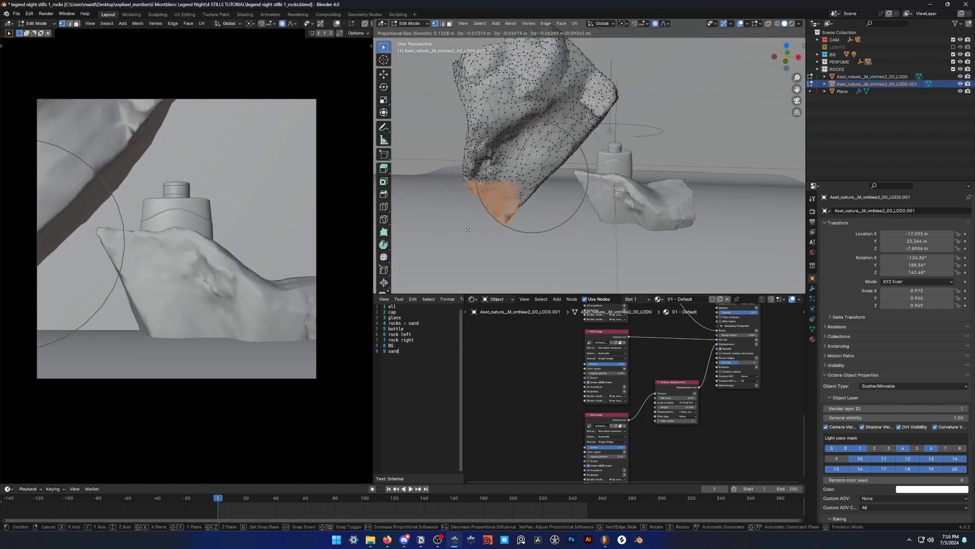
click(498, 208)
key(Tab)
Use solid viewport shading, select the rock under the bottle and view it from another angle.
key(z)
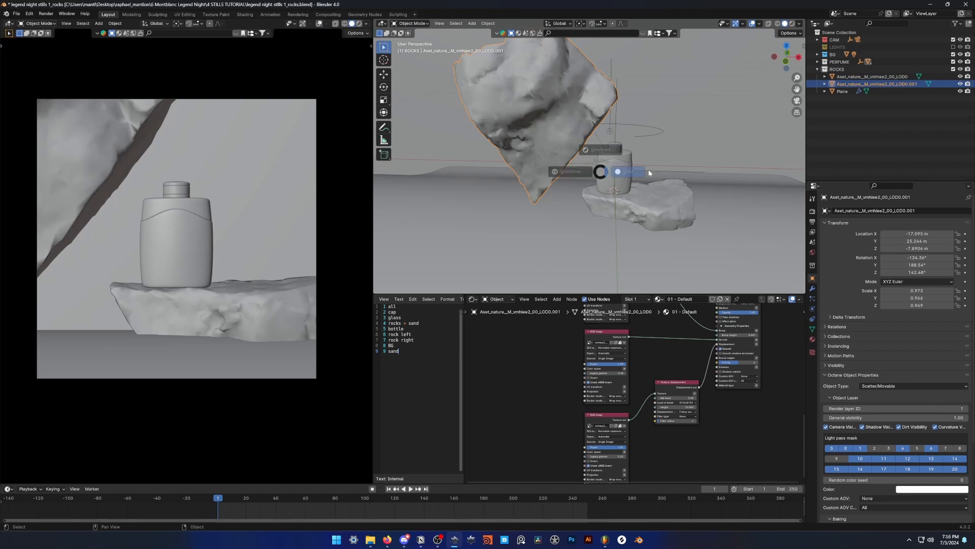
click(650, 173)
click(674, 205)
middle_drag(674, 204, 663, 199)
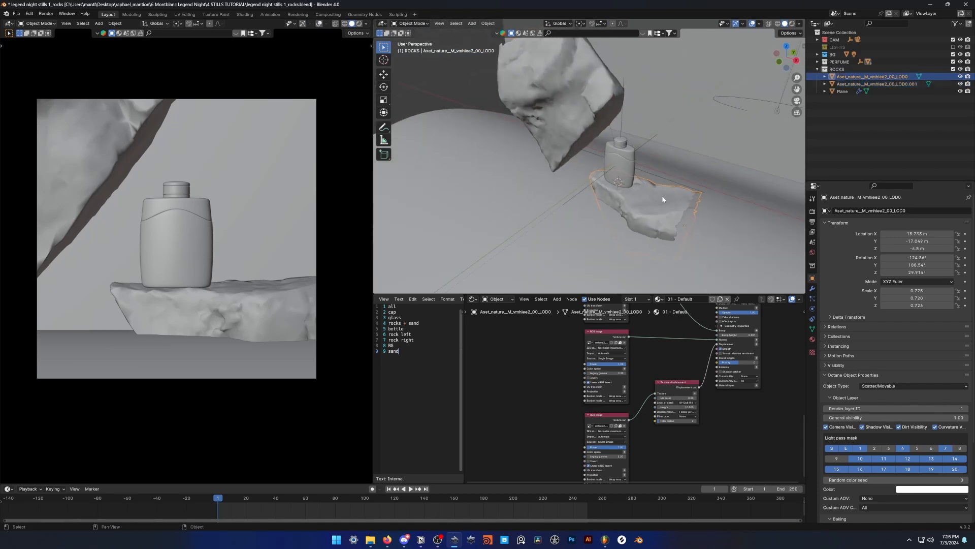
Select the curved ground plane beneath the rocks and examine its overall shape.
middle_drag(529, 226, 626, 155)
click(544, 209)
middle_drag(544, 209, 625, 194)
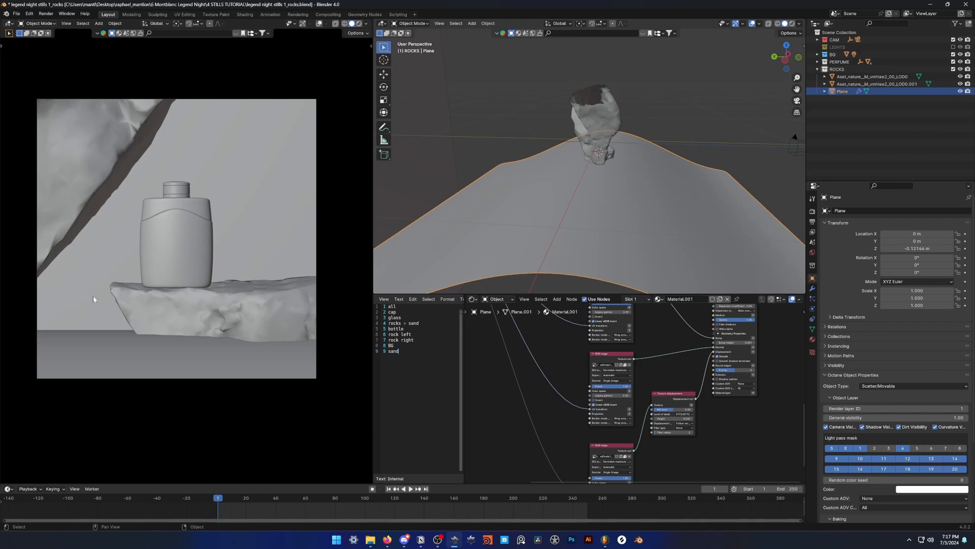
middle_drag(574, 216, 670, 185)
Try to move the ground plane's outer edge vertices along Z with proportional editing and an enlarged influence radius.
key(Tab)
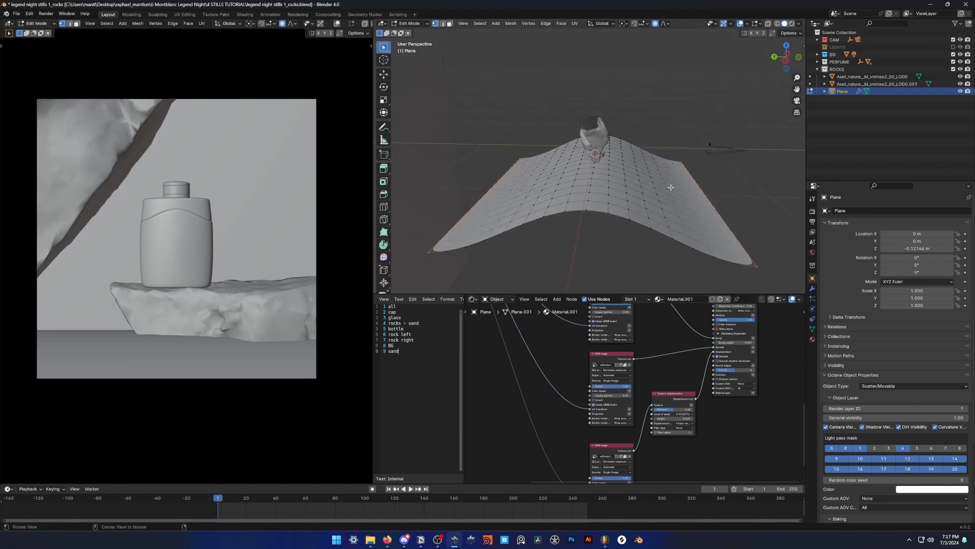
middle_drag(537, 197, 587, 194)
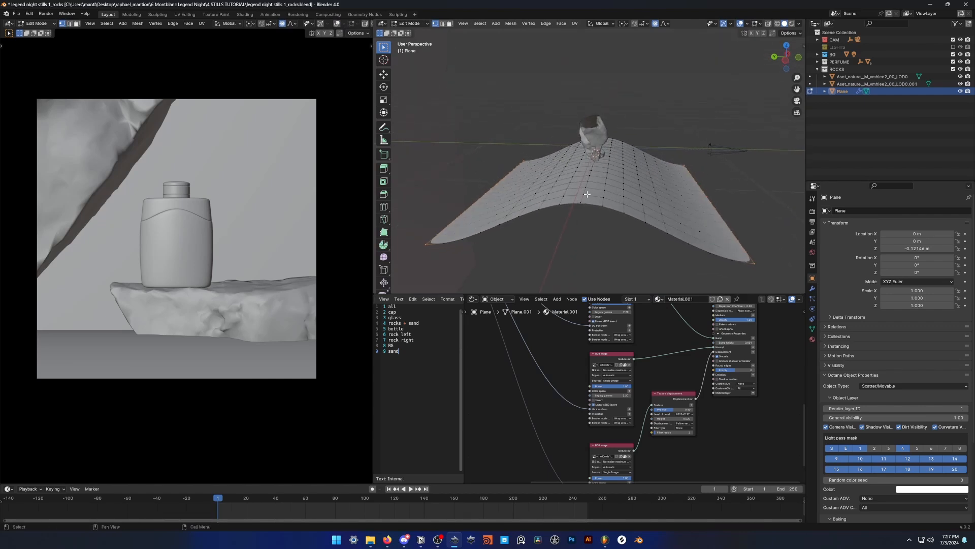
key(o)
click(655, 24)
key(g)
key(z)
scroll(661, 147, down, 15)
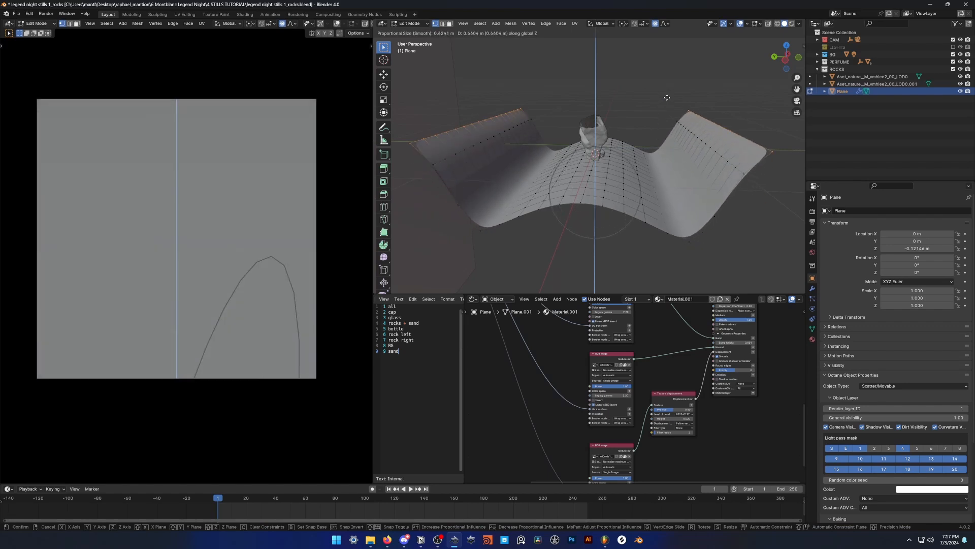
scroll(672, 115, down, 5)
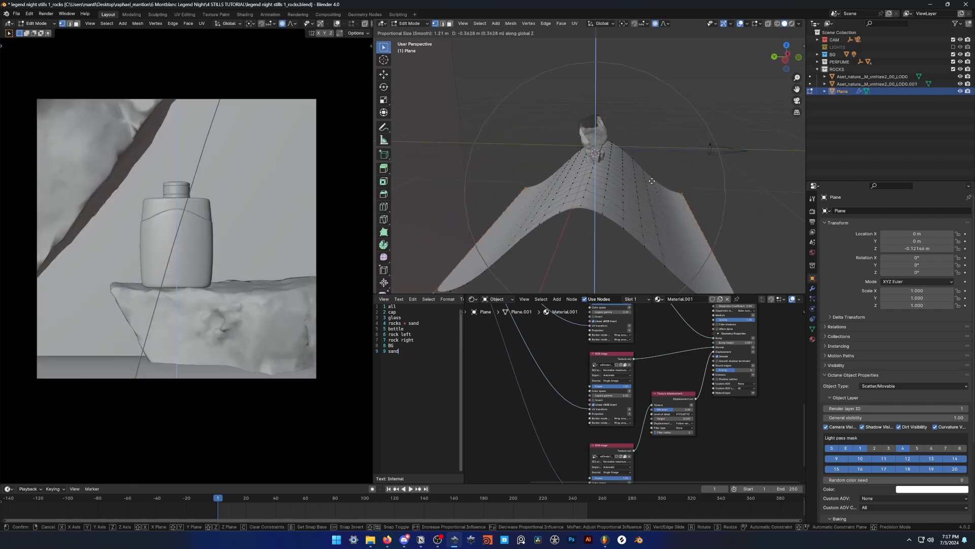
click(607, 155)
middle_drag(656, 173, 574, 234)
key(Tab)
Examine the ground plane's Material.001 nodes, from the RGB images and universal material back to the shared Transform value node.
shift+middle_drag(574, 234, 598, 169)
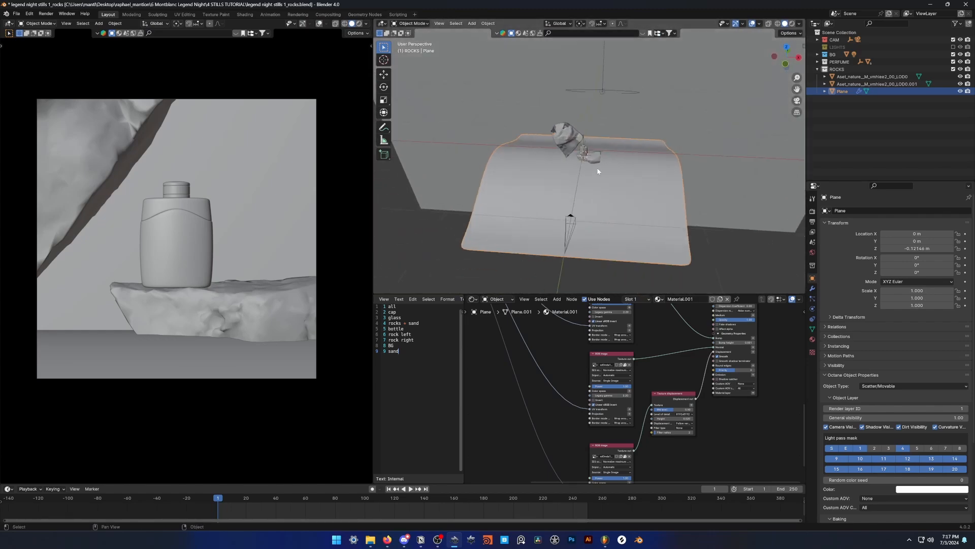
scroll(598, 170, up, 1)
scroll(599, 358, down, 6)
middle_drag(579, 336, 587, 394)
key(ctrl+space)
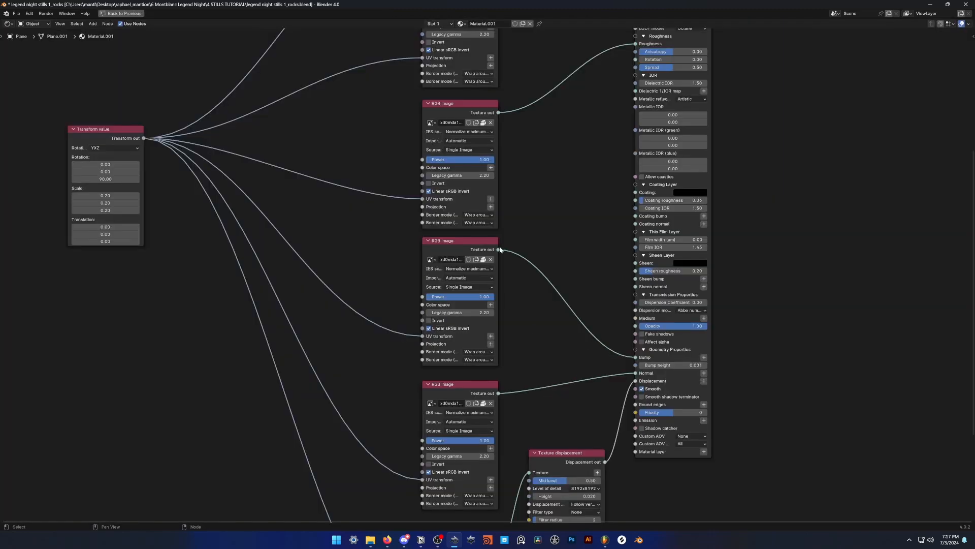
scroll(568, 277, down, 5)
scroll(513, 358, up, 5)
middle_drag(393, 348, 461, 380)
scroll(437, 381, up, 5)
scroll(487, 351, up, 1)
scroll(488, 285, down, 7)
scroll(407, 249, up, 2)
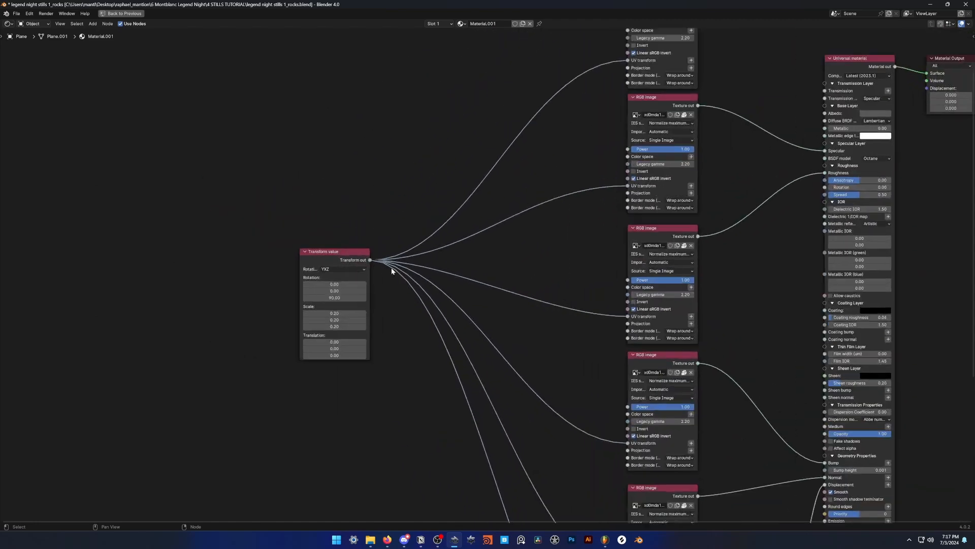
scroll(455, 303, up, 3)
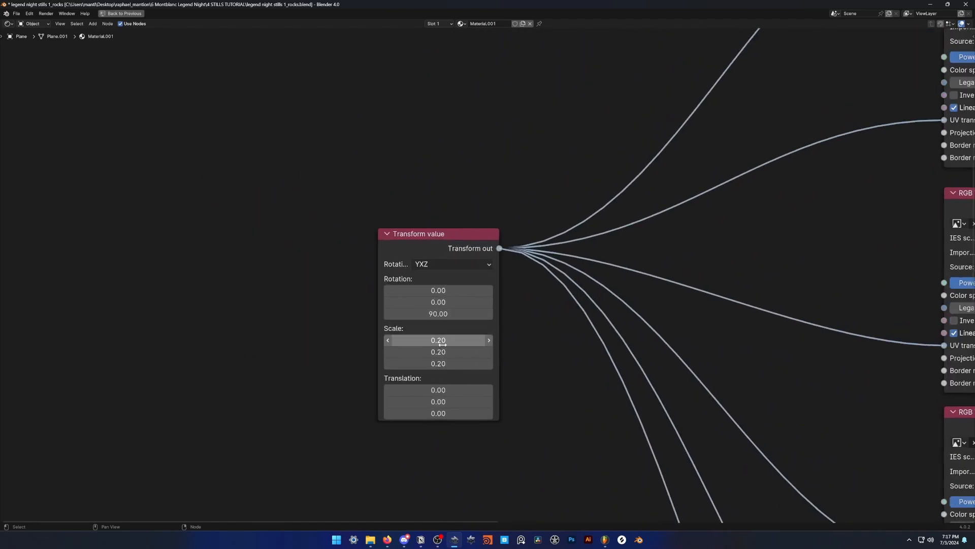
Check the Scale and Rotation values of the Transform value node without changing them.
click(440, 340)
key(Return)
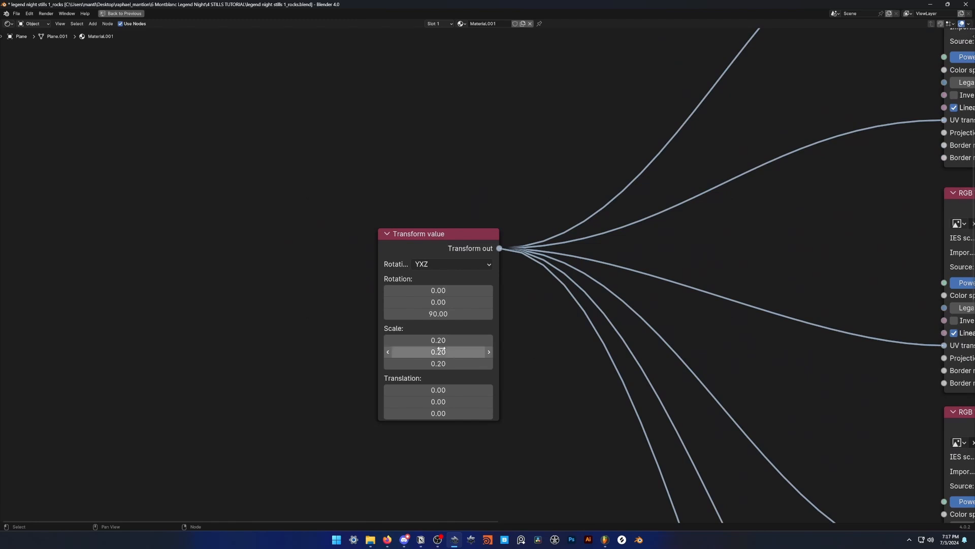
key(ctrl+space)
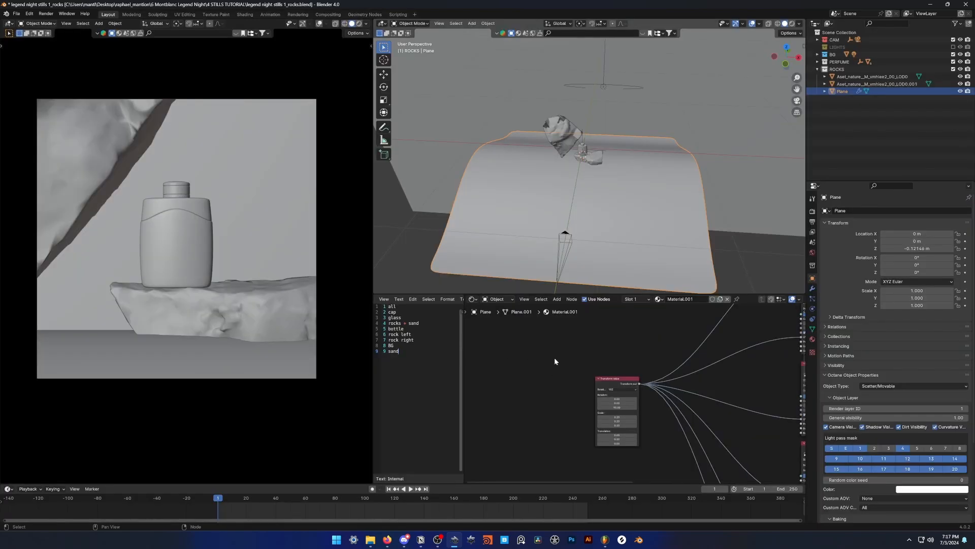
scroll(578, 351, up, 6)
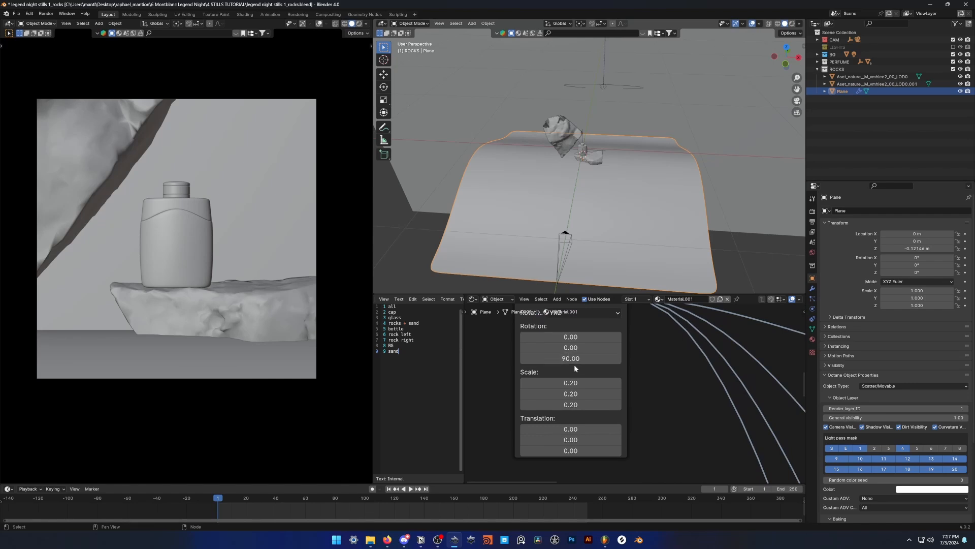
scroll(645, 330, down, 3)
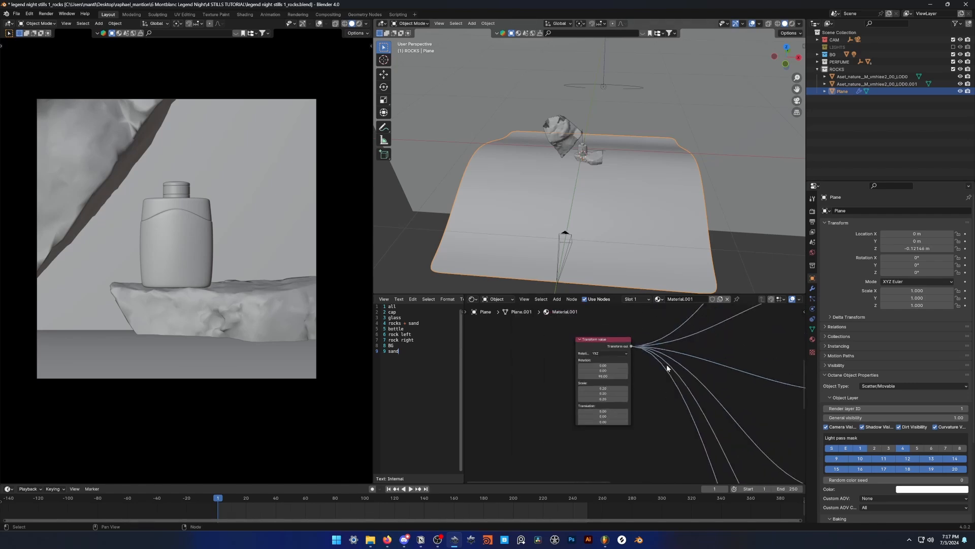
Select the BG plane behind the scene and examine its universal material node.
middle_drag(590, 200, 616, 151)
click(639, 175)
middle_drag(668, 197, 638, 176)
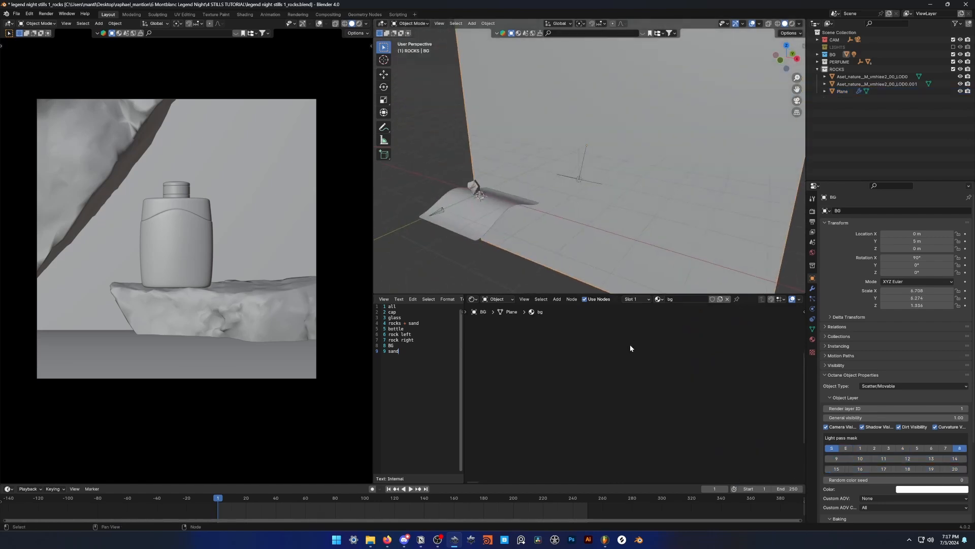
scroll(630, 344, down, 6)
scroll(639, 362, up, 5)
middle_drag(726, 339, 610, 433)
scroll(648, 371, up, 4)
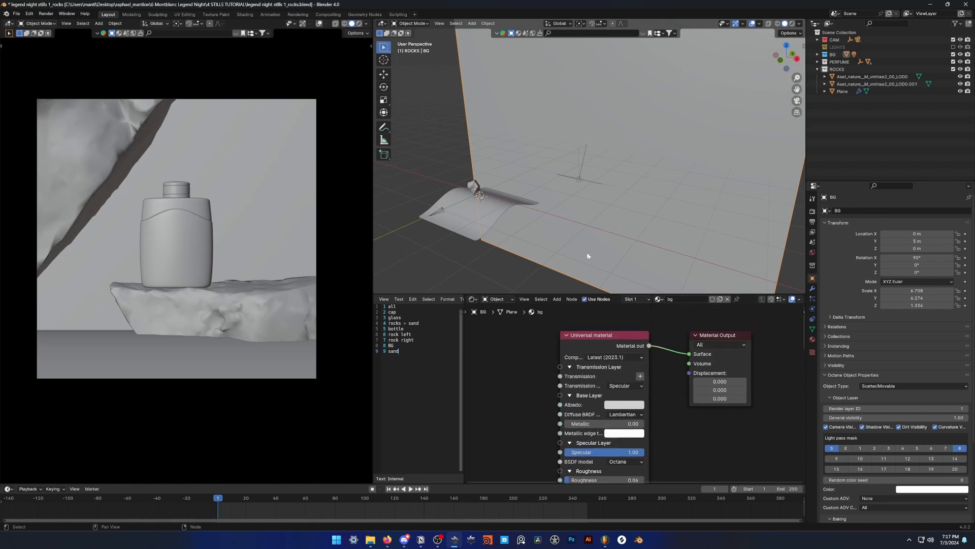
Select the BG LIGHT and check its area light shape options and its position behind the background plane.
middle_drag(584, 252, 557, 212)
scroll(575, 181, up, 3)
click(561, 214)
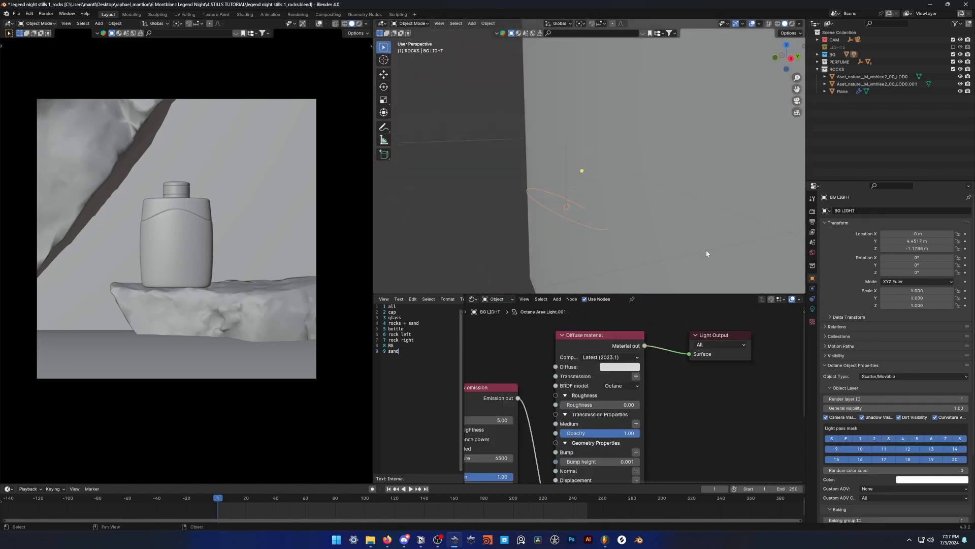
click(812, 309)
click(917, 275)
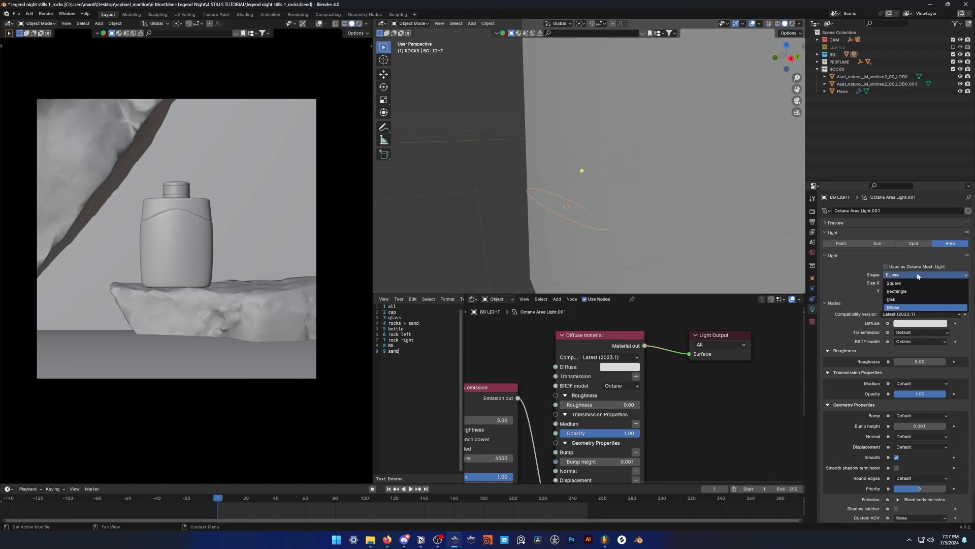
middle_drag(577, 168, 533, 143)
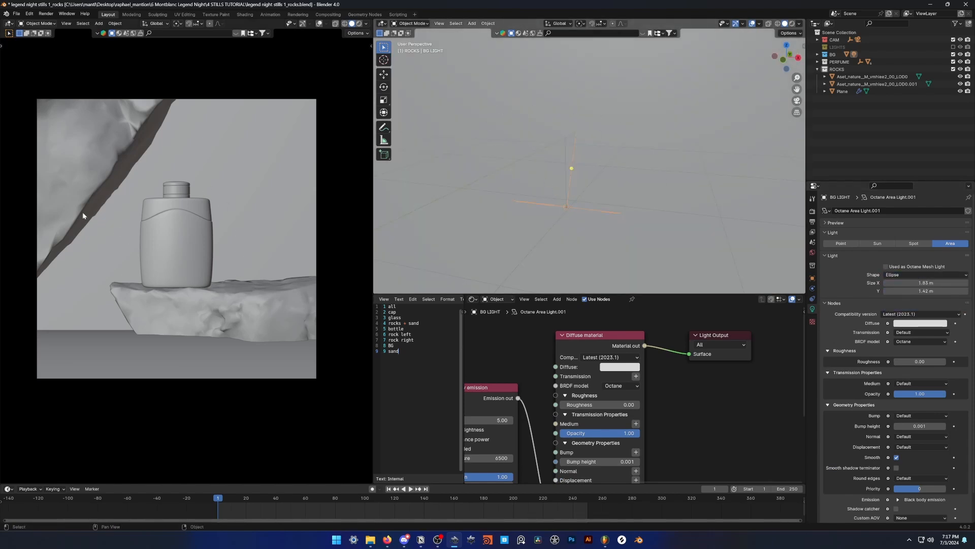
mouse_move(612, 196)
middle_down()
mouse_move(555, 199)
mouse_move(593, 205)
mouse_move(565, 204)
mouse_move(605, 195)
middle_up()
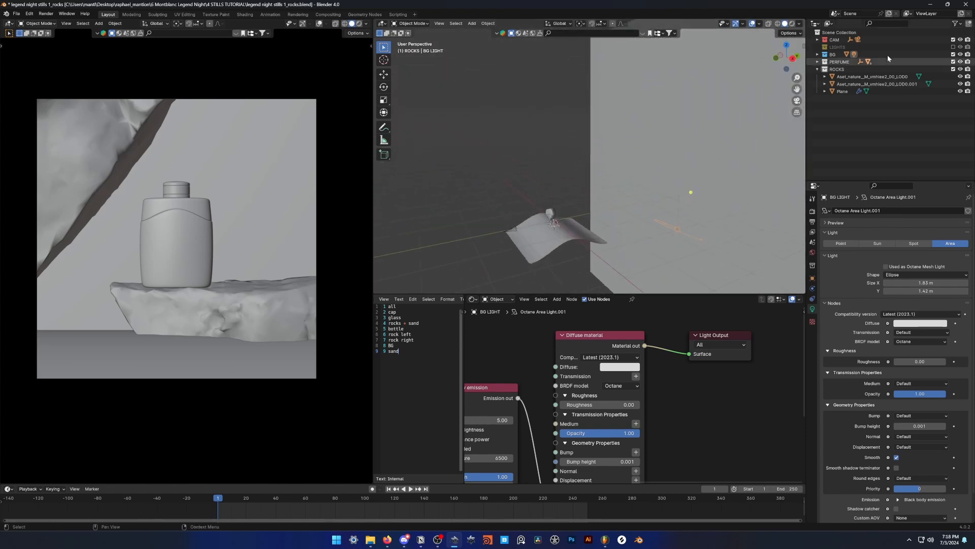
Enable the LIGHTS collection in the view layer.
click(953, 47)
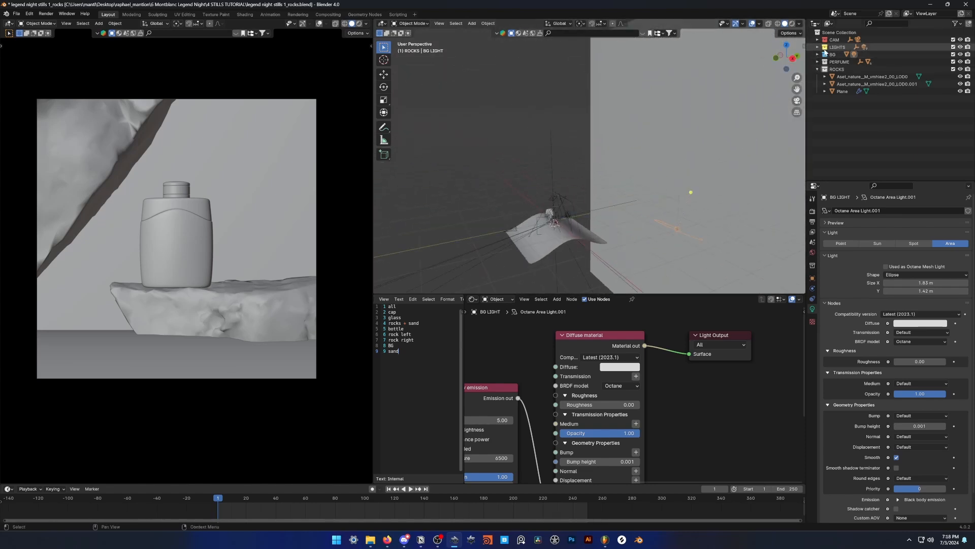
click(819, 47)
click(818, 48)
Select the CAM object in the CAM collection and review its focal length and depth of field settings.
click(817, 40)
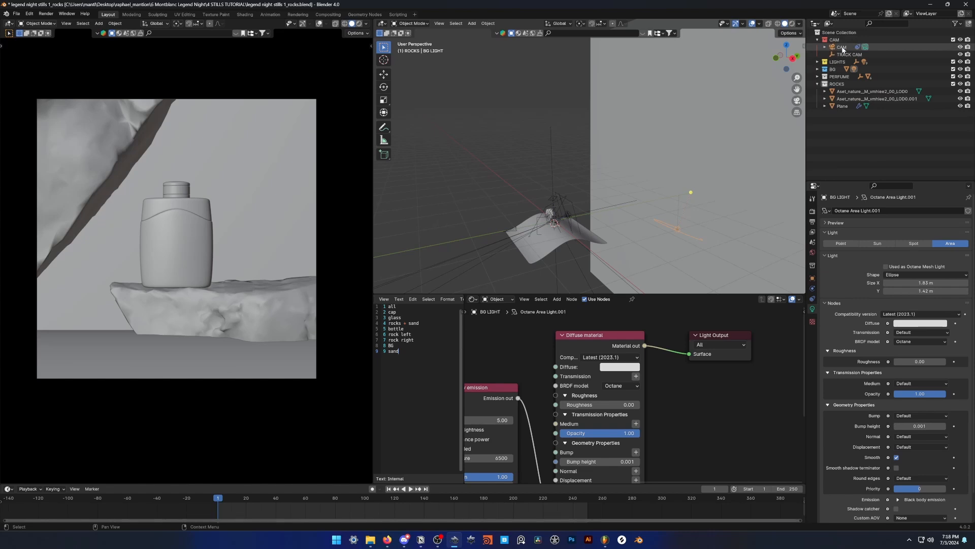
click(842, 47)
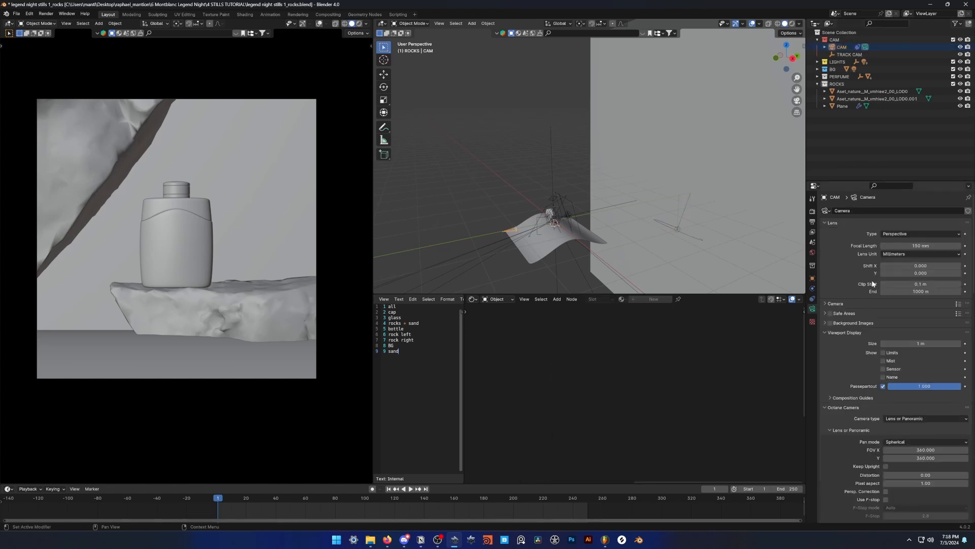
scroll(913, 273, down, 1)
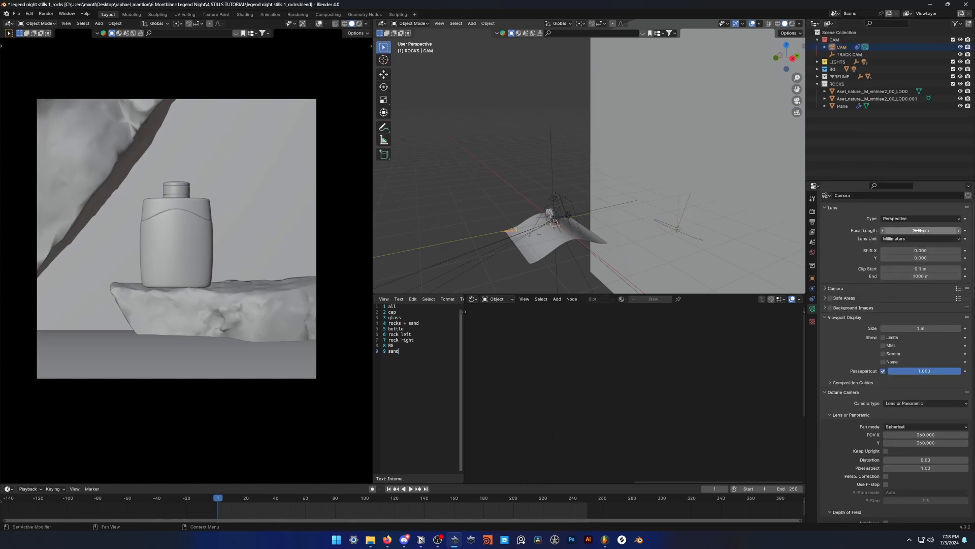
scroll(898, 240, down, 3)
scroll(898, 345, down, 6)
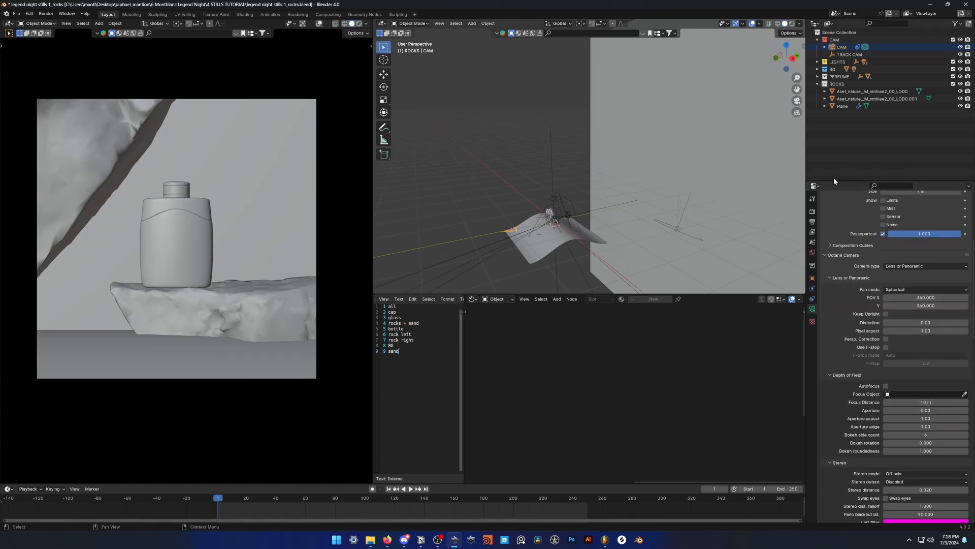
scroll(843, 228, up, 10)
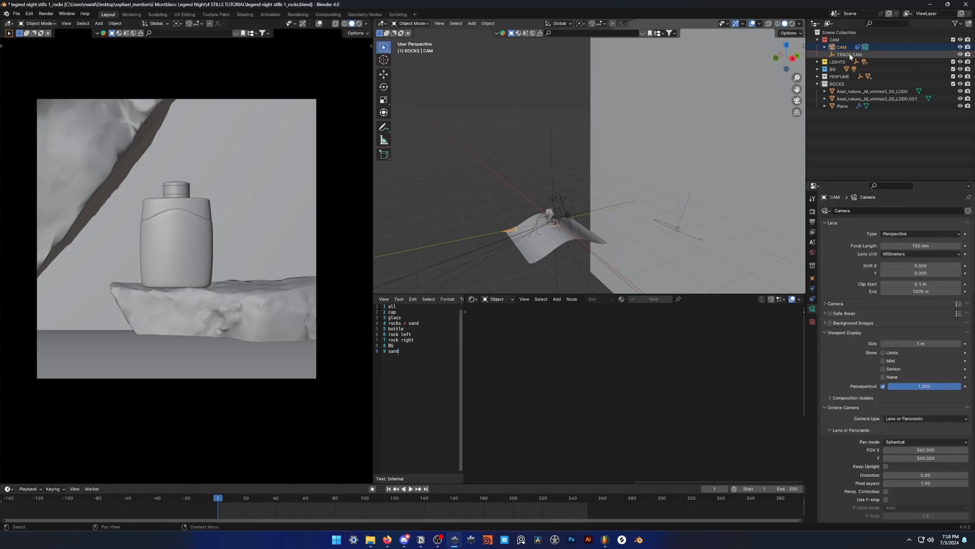
Expand the LIGHTS collection and select all its lights from fill bottle left to sand fill.
click(818, 61)
click(849, 69)
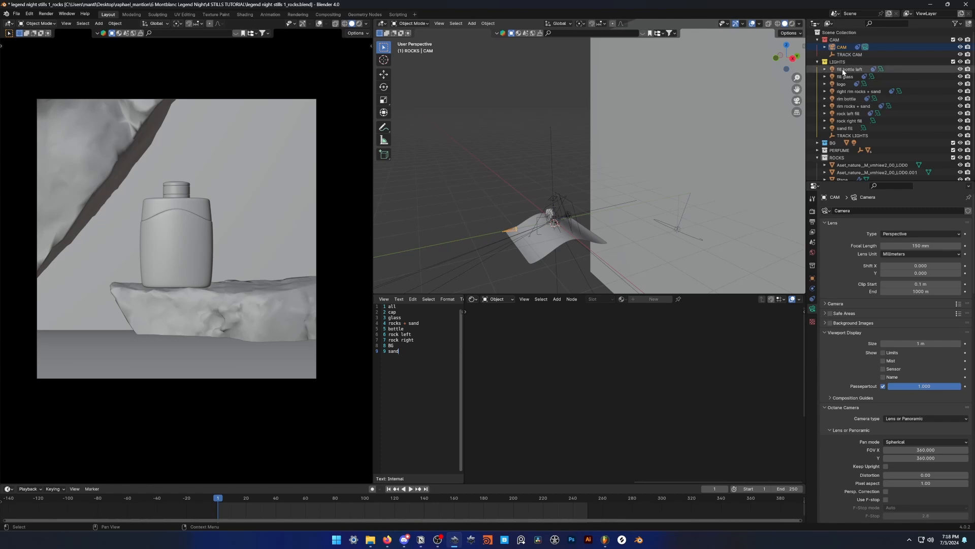
shift+click(845, 128)
scroll(579, 234, up, 3)
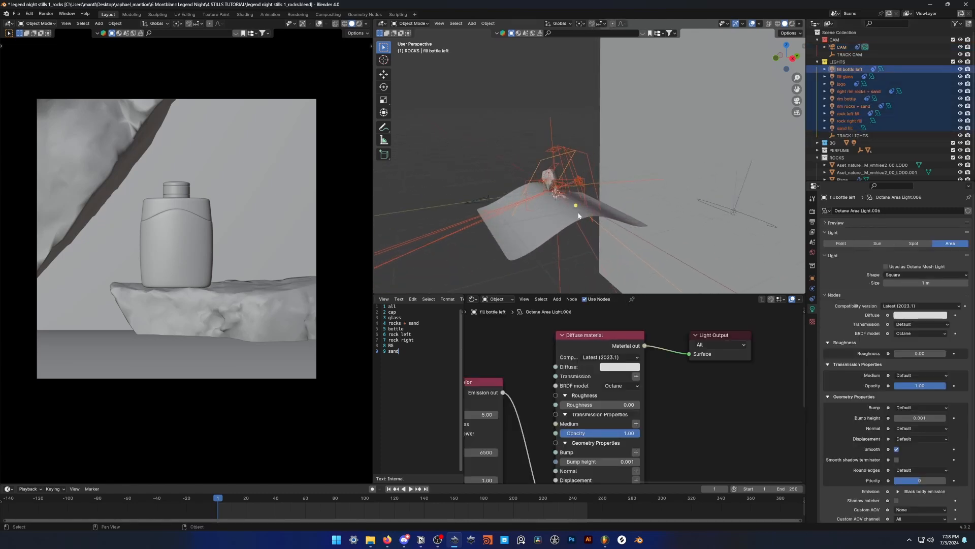
Switch the node editor to the World shader and frame its texture environment nodes.
click(497, 300)
click(501, 315)
key(Home)
scroll(656, 348, up, 2)
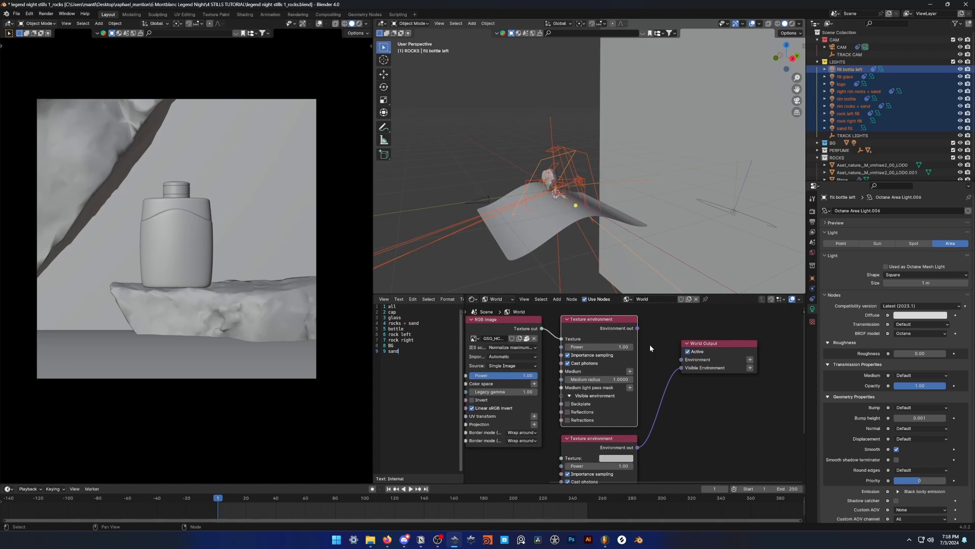
Switch the node editor back to the Object shader and select the fill bottle left light for a close look.
click(496, 300)
click(498, 317)
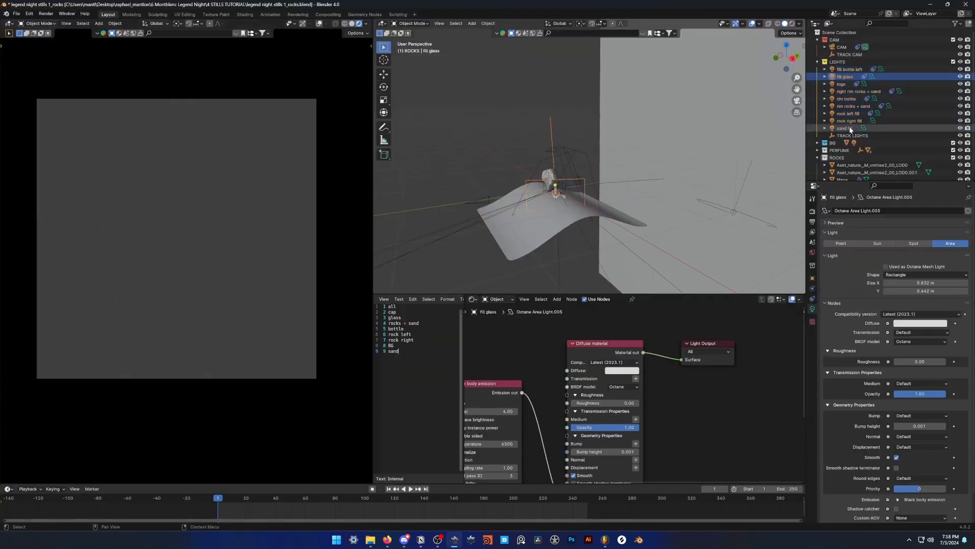
click(847, 70)
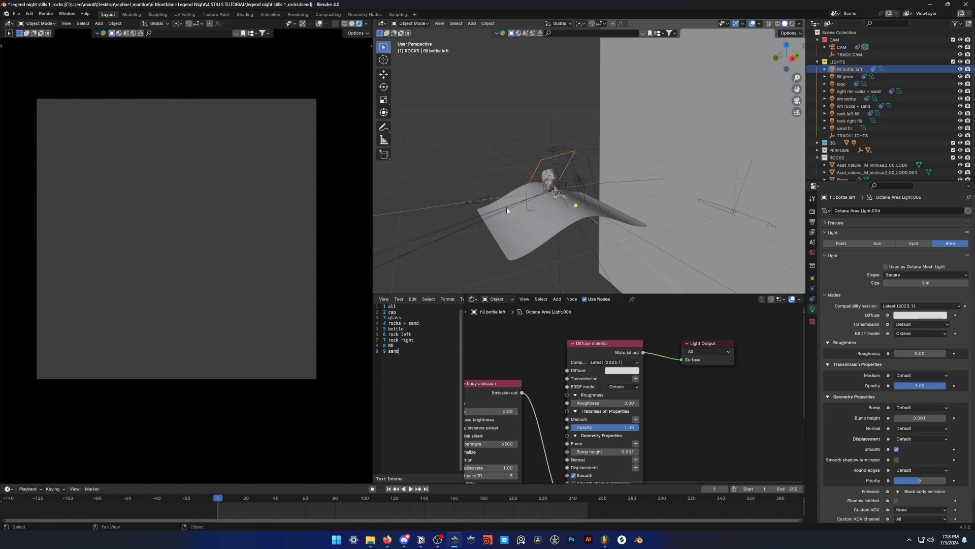
scroll(509, 212, up, 4)
shift+middle_drag(513, 213, 547, 183)
scroll(549, 200, up, 2)
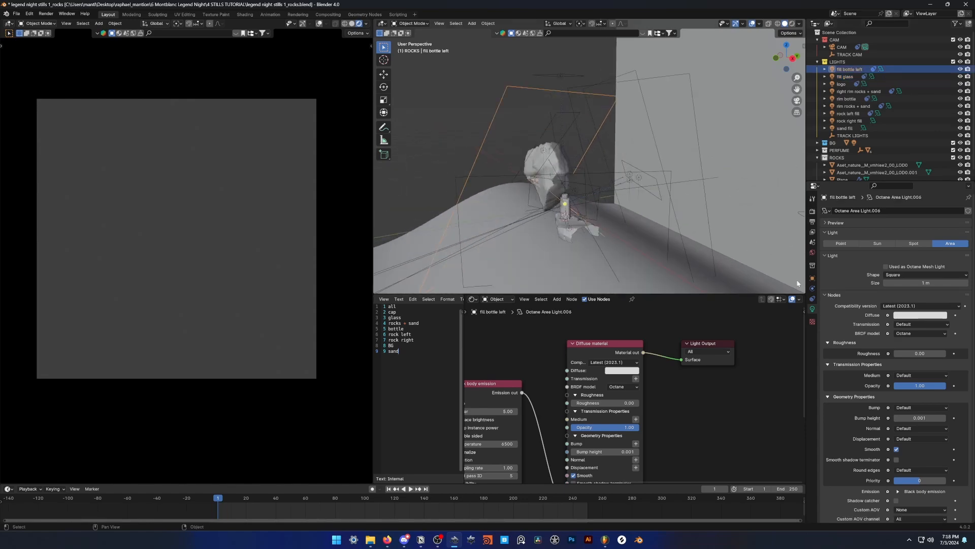
Review the fill bottle left light's light pass mask in its object properties and the light pass ID of its emission node.
click(812, 278)
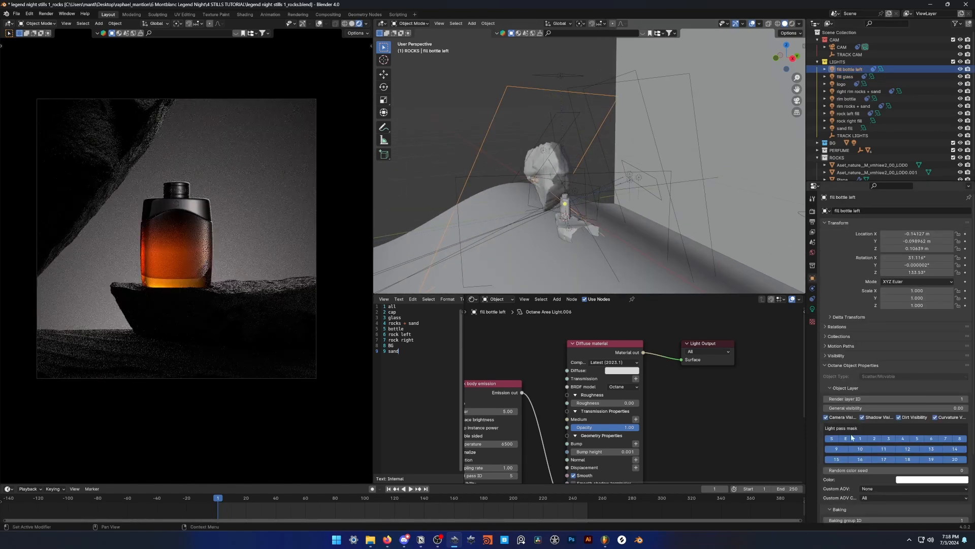
middle_drag(523, 414, 587, 342)
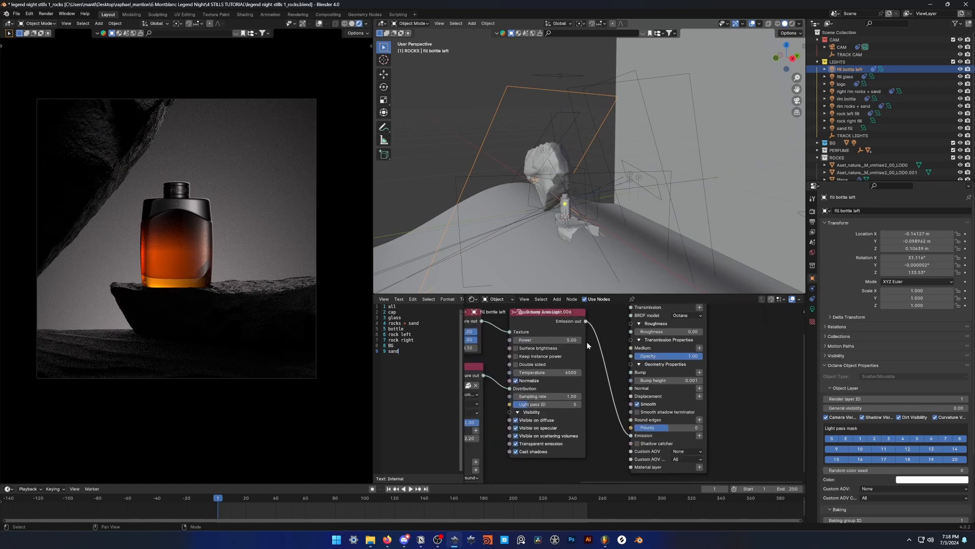
click(545, 405)
key(Return)
middle_drag(569, 190, 642, 184)
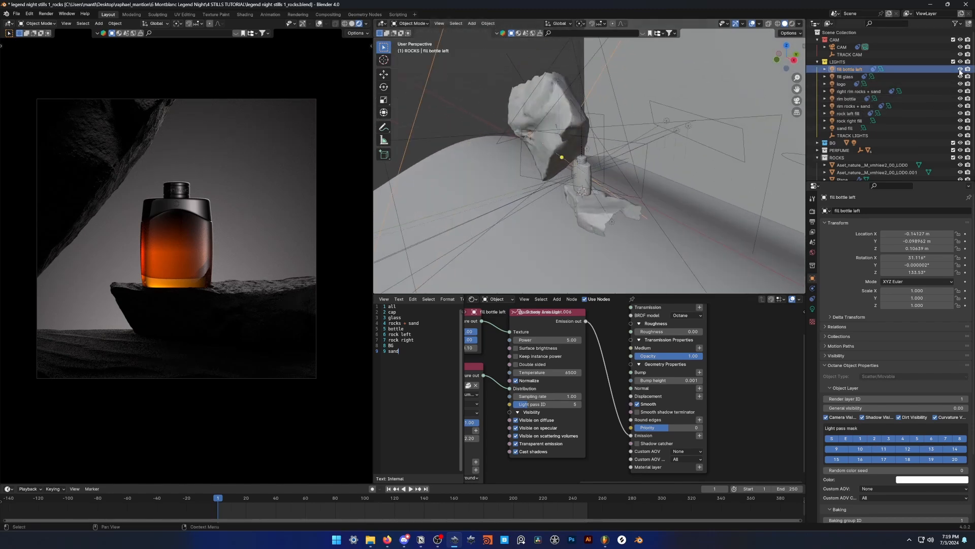
Hide every light except rock left fill, then select and frame that light in the viewport.
drag(960, 70, 961, 138)
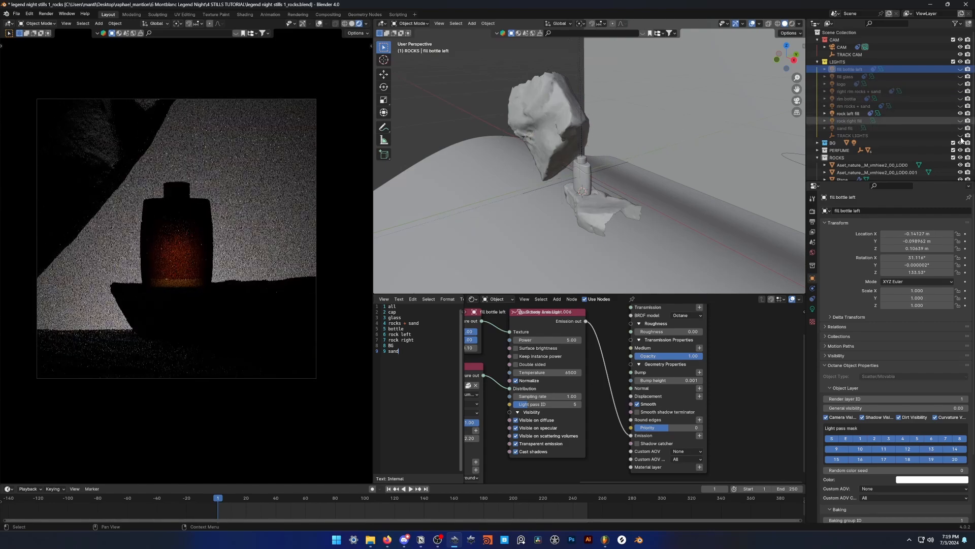
click(853, 115)
key(KP_Decimal)
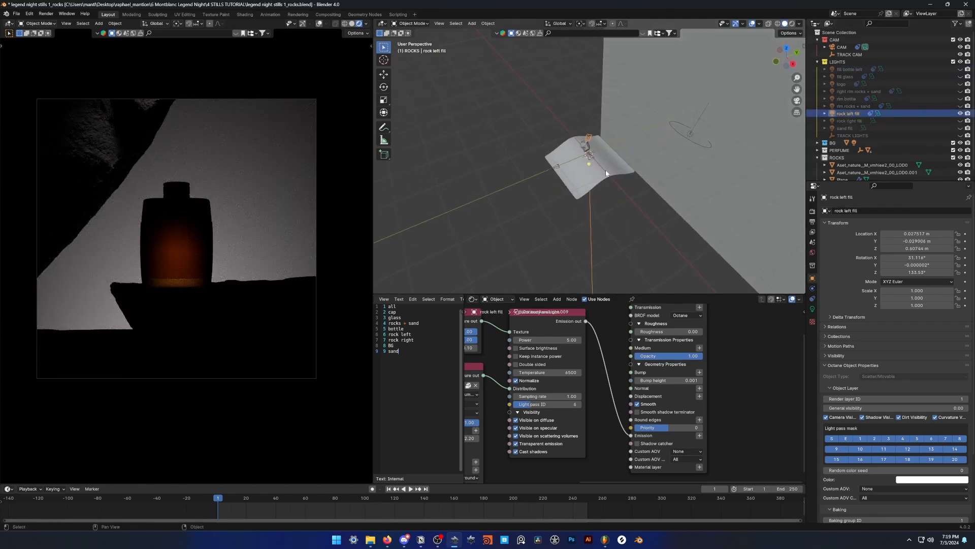
Try moving the rock left fill light to both sides of the sand plane, cancelling each move.
key(g)
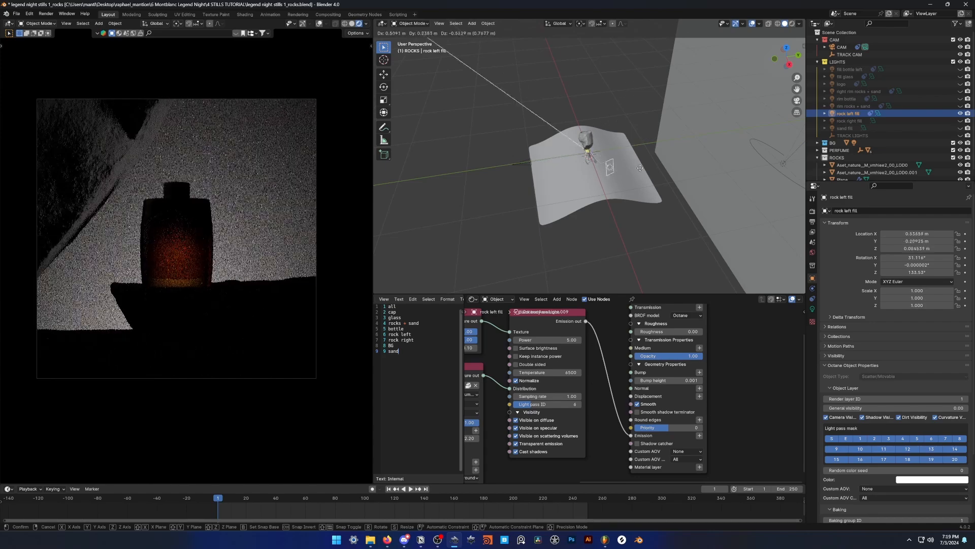
right_click(630, 169)
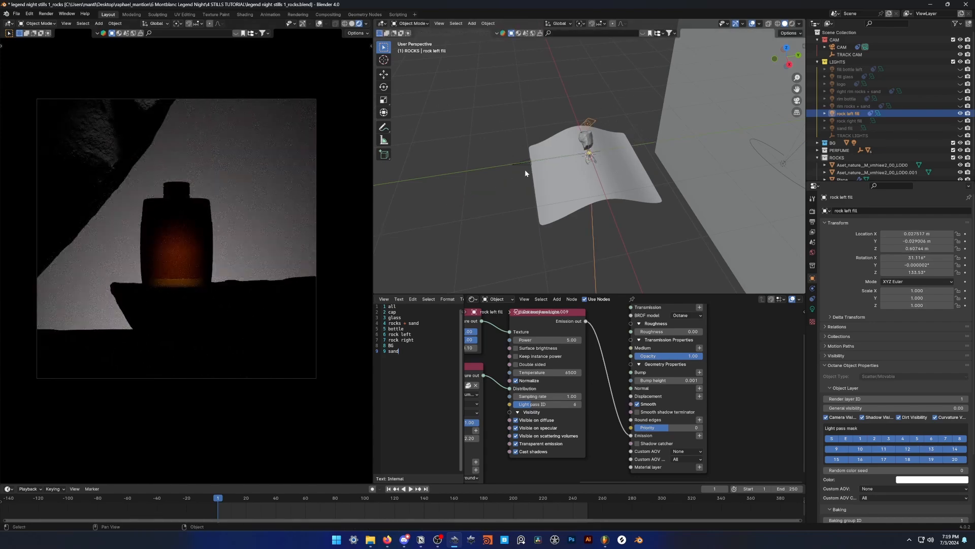
key(g)
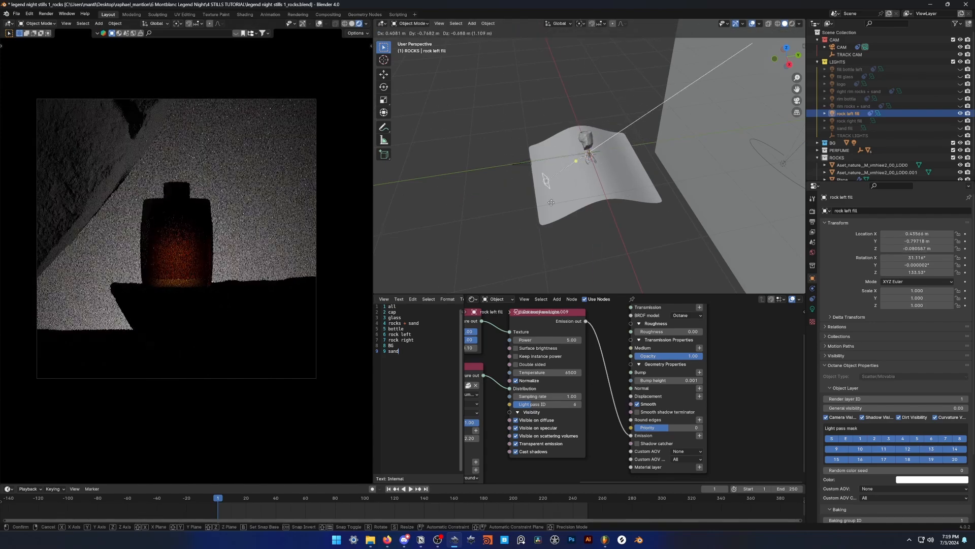
right_click(551, 202)
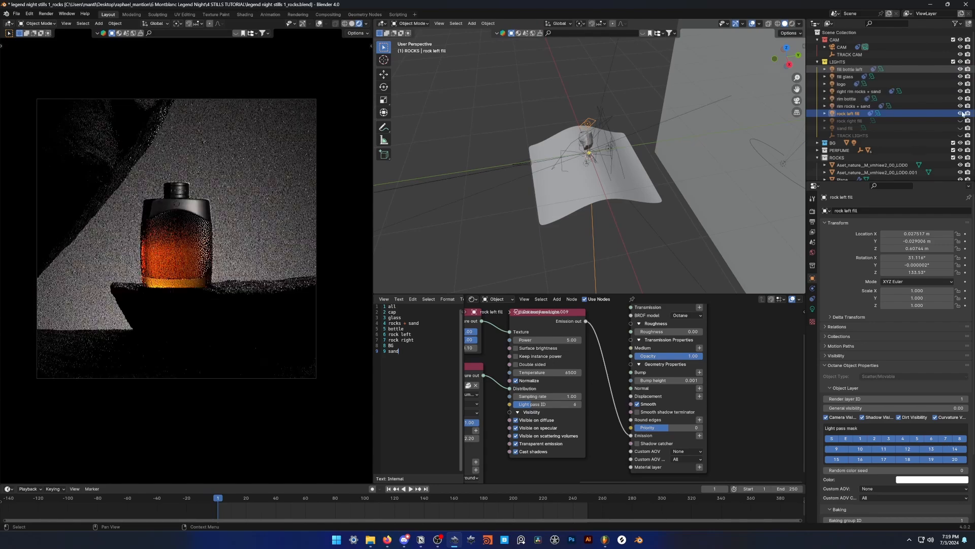
Unhide all the remaining lights in the LIGHTS collection and save the file.
drag(962, 112, 961, 136)
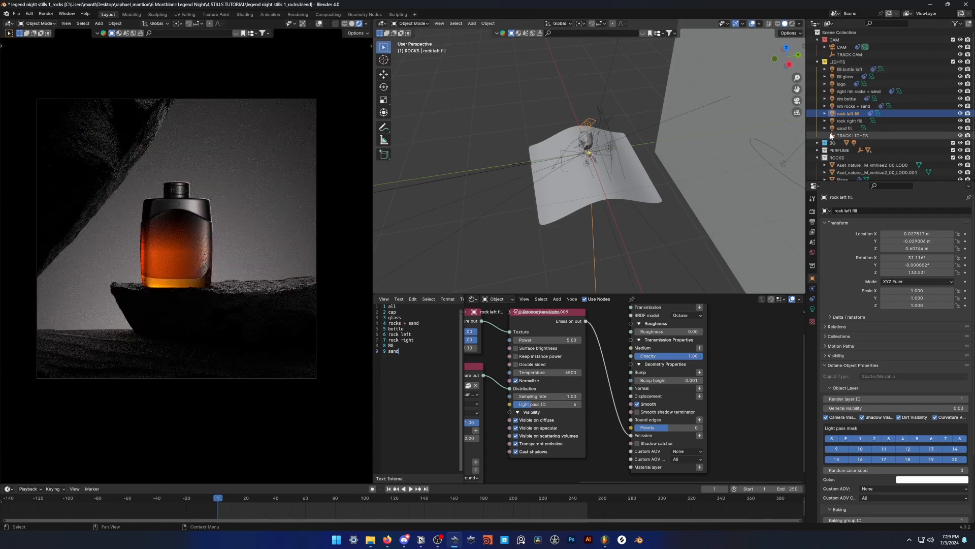
scroll(623, 159, up, 6)
shift+middle_drag(623, 159, 633, 179)
scroll(646, 170, up, 3)
scroll(649, 185, up, 4)
key(ctrl+s)
scroll(649, 185, down, 8)
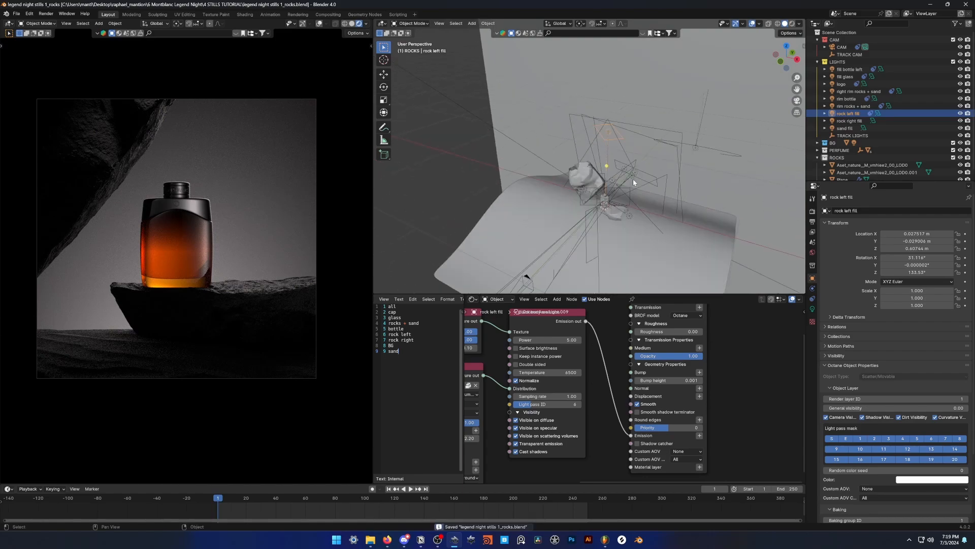
Isolate the fill bottle left light by hiding the other lights, and toggle it off and on to compare its effect.
click(859, 69)
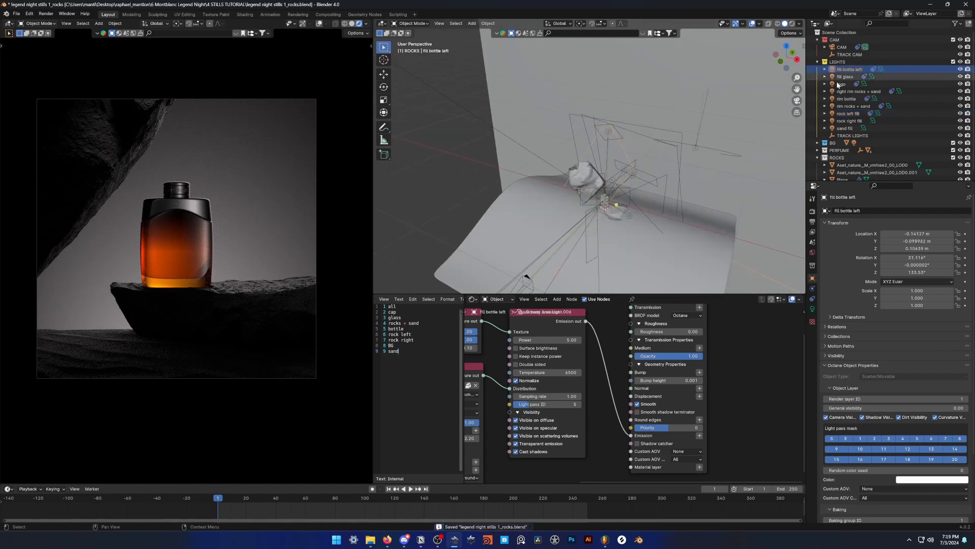
drag(961, 76, 961, 128)
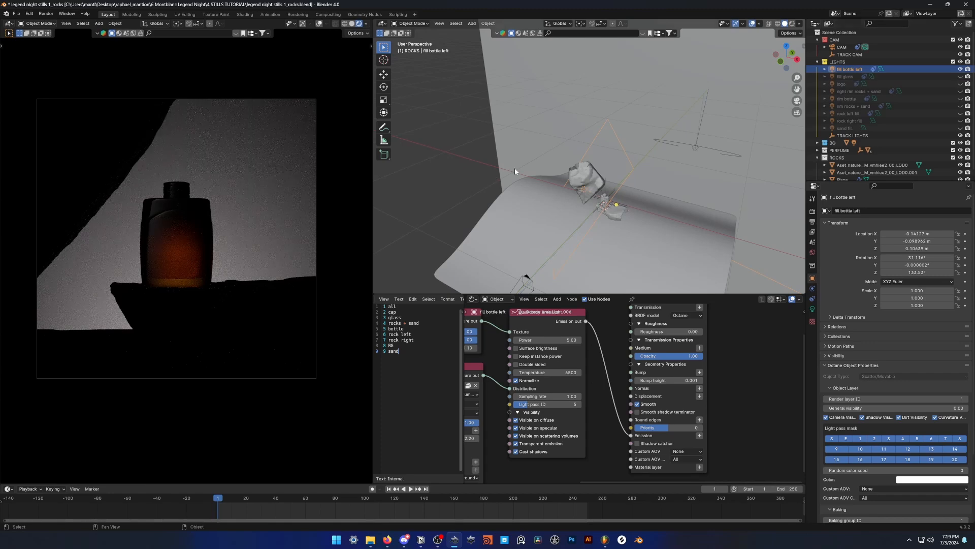
scroll(708, 123, up, 3)
click(961, 70)
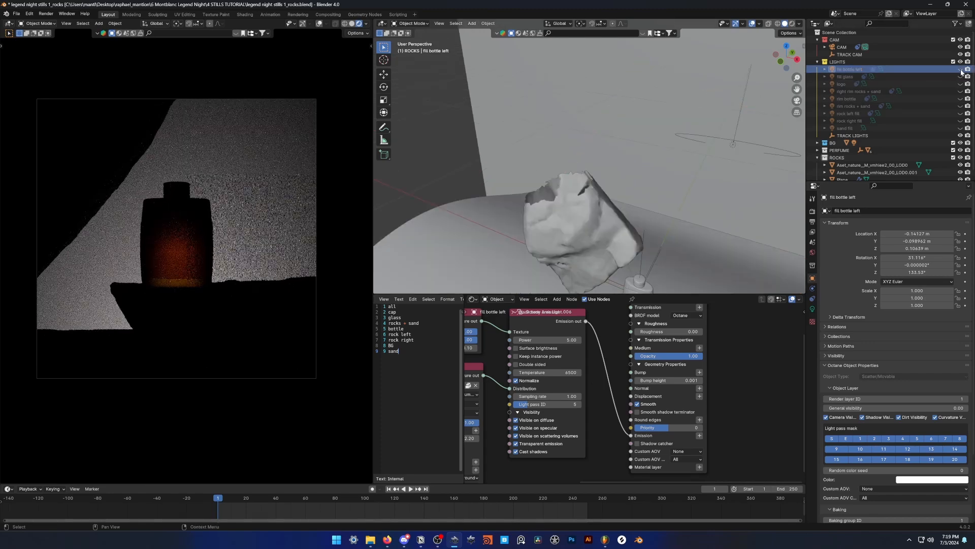
click(960, 70)
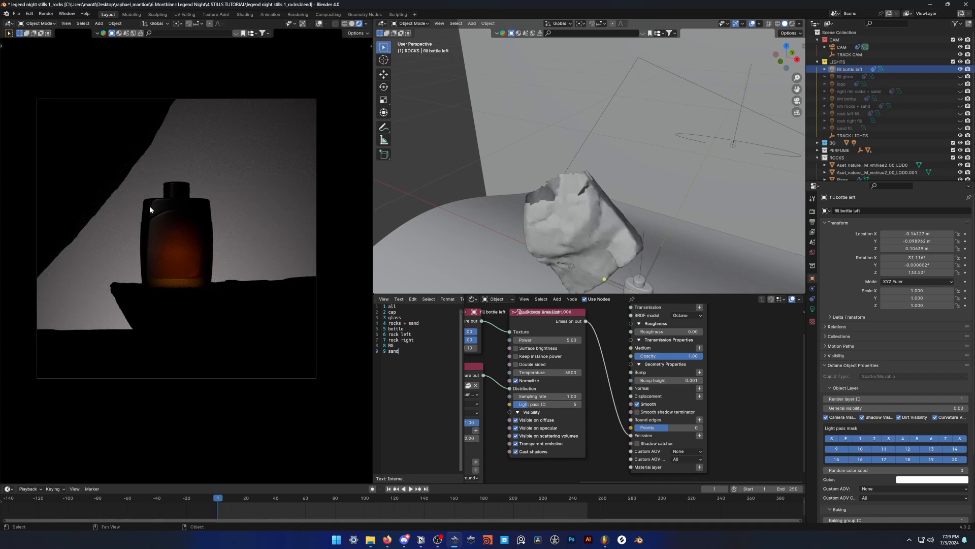
Hide fill bottle left, unhide the fill glass light, and select and frame it.
click(960, 69)
click(961, 76)
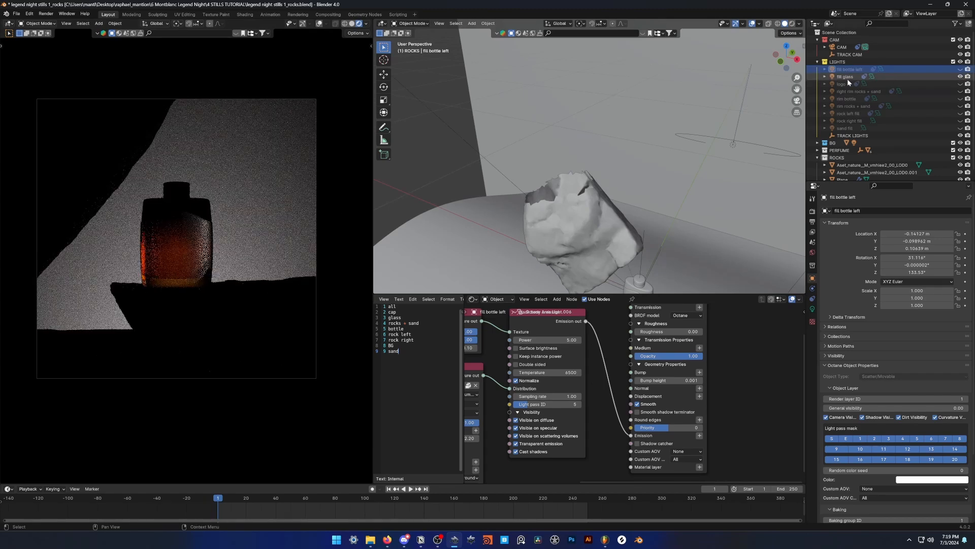
click(846, 77)
key(KP_Decimal)
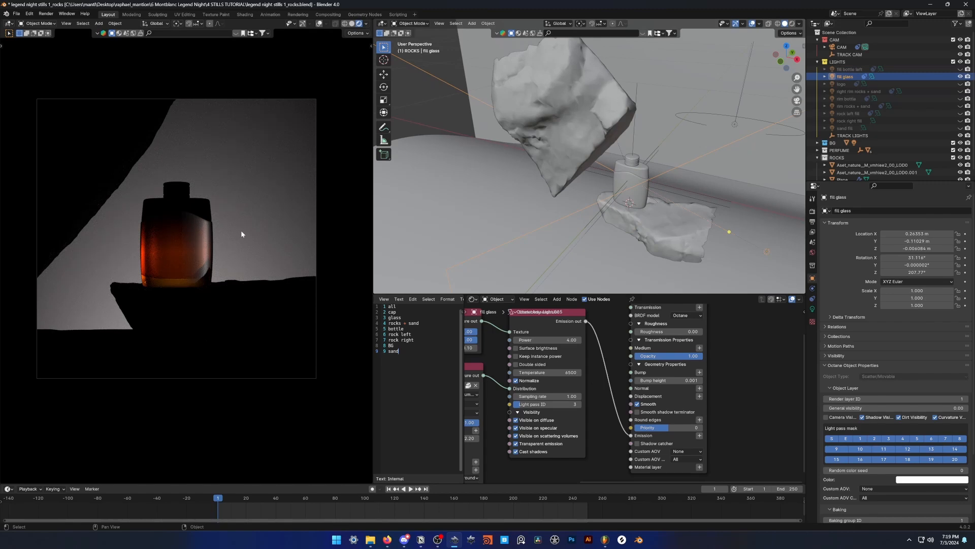
Unhide the logo light alongside fill glass, and select and frame it to inspect its placement around the bottle.
click(960, 84)
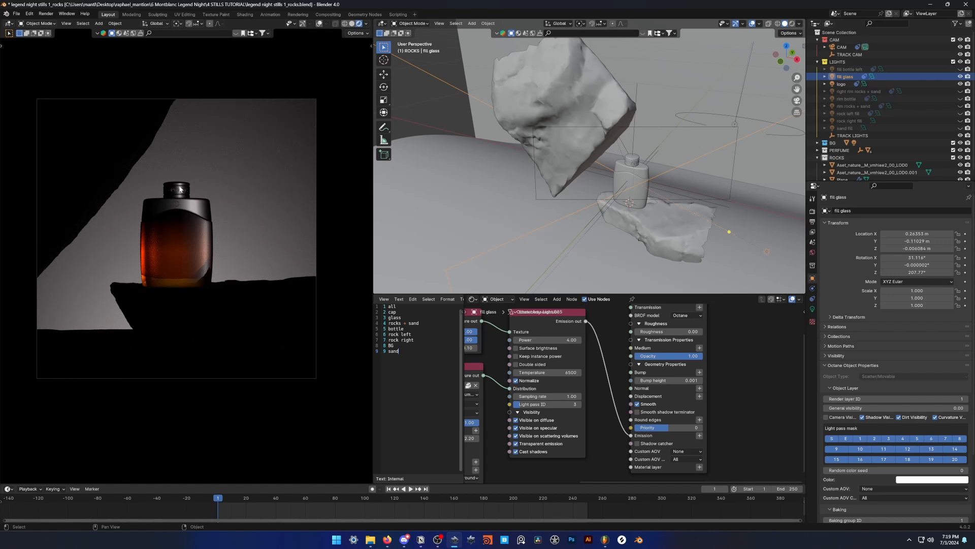
scroll(203, 189, up, 1)
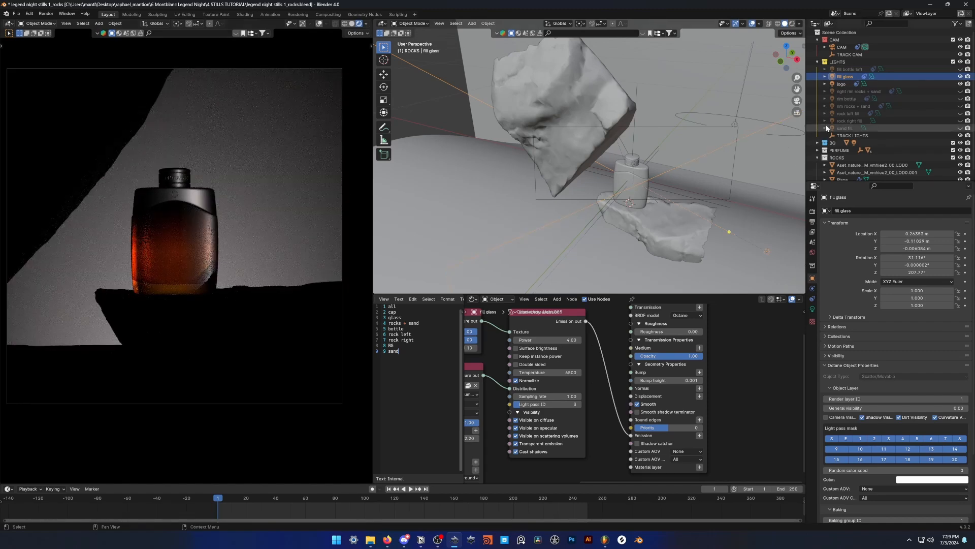
click(843, 83)
key(KP_Decimal)
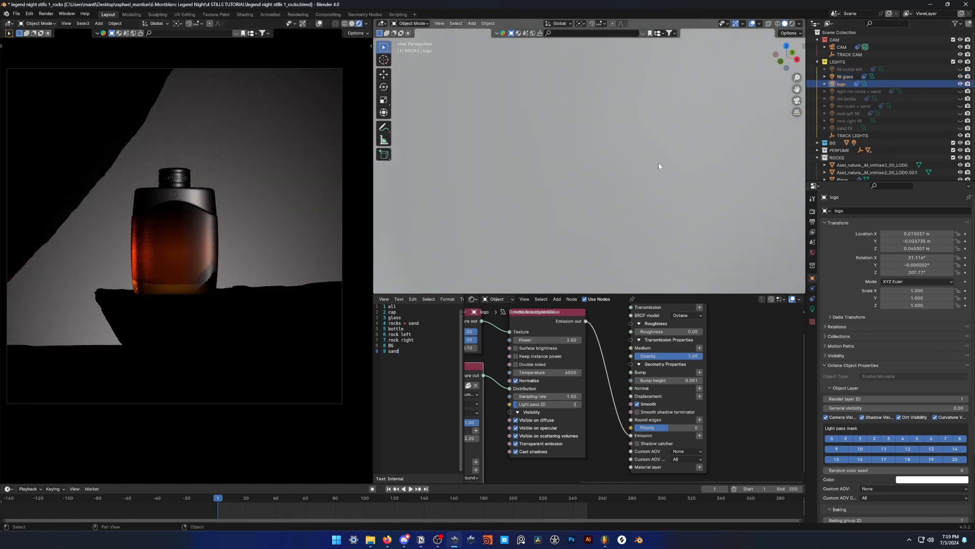
scroll(658, 162, down, 6)
scroll(626, 162, up, 6)
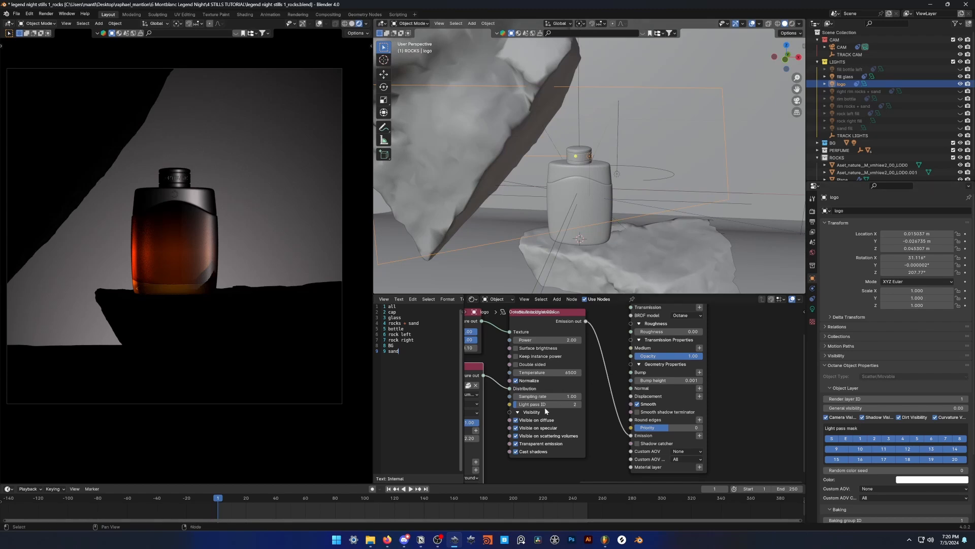
Try a light pass ID of 5, a larger size and a different position on the logo light, reverting every change.
middle_drag(544, 407, 619, 390)
click(620, 389)
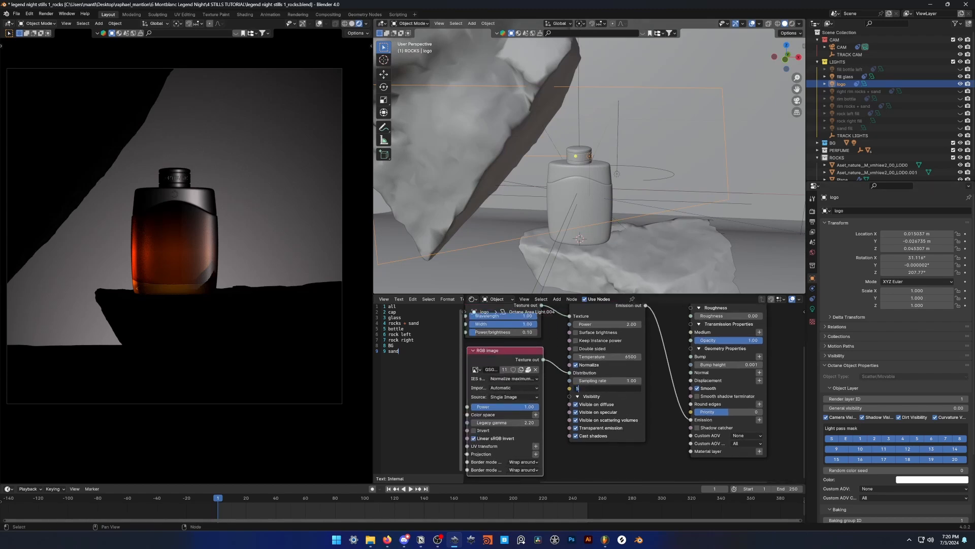
key(Return)
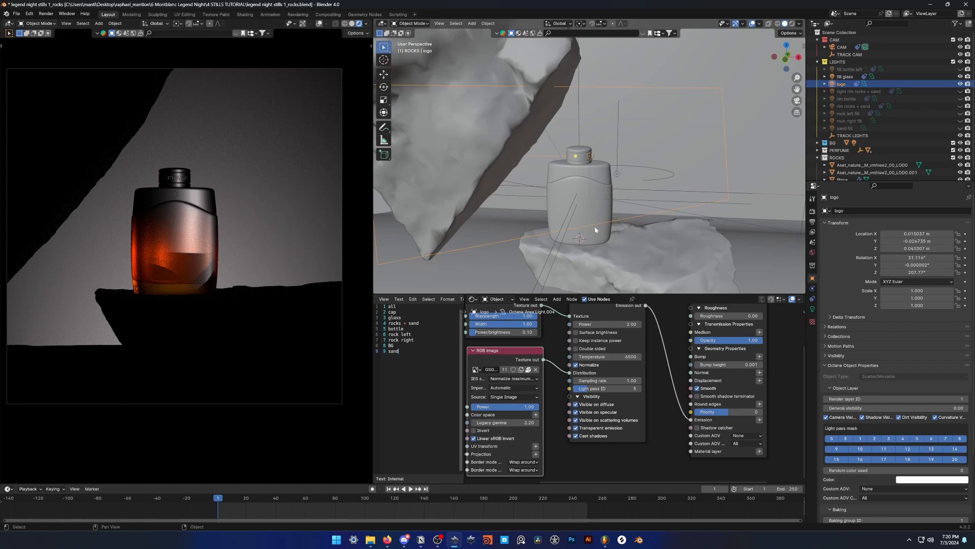
drag(597, 224, 601, 265)
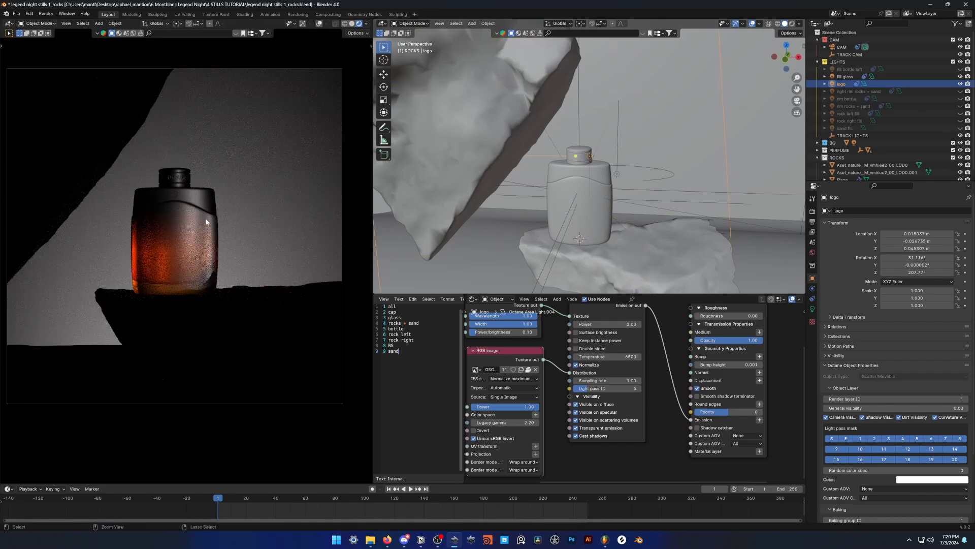
key(ctrl+z)
key(ctrl+z)
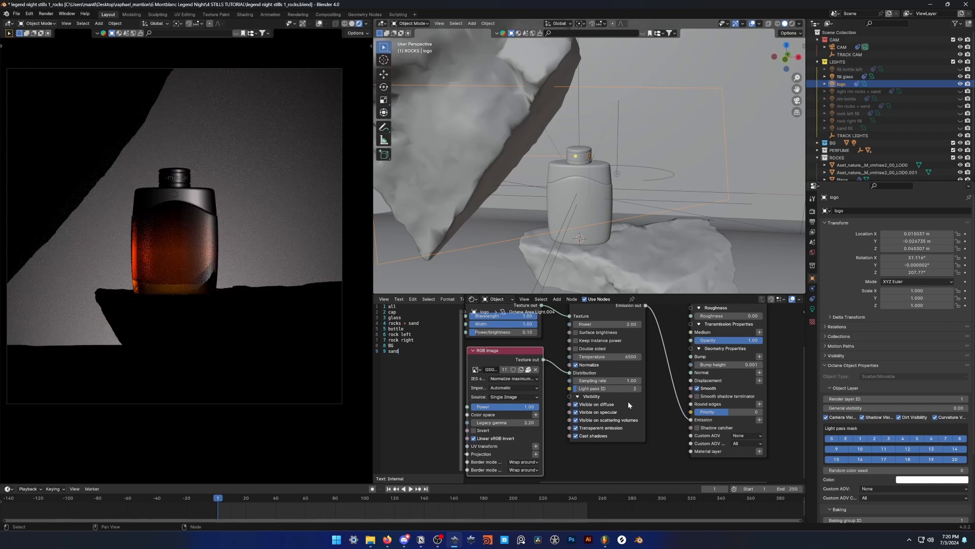
key(g)
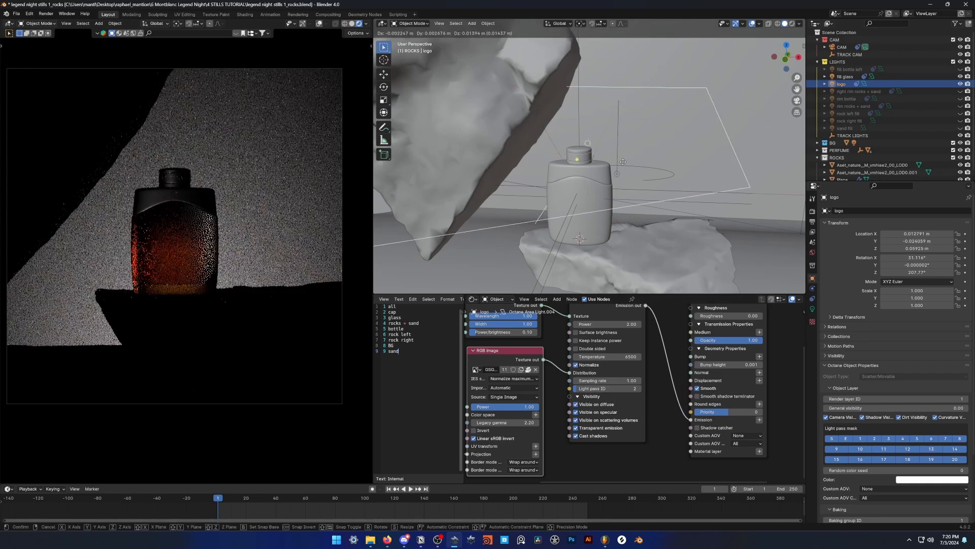
click(623, 161)
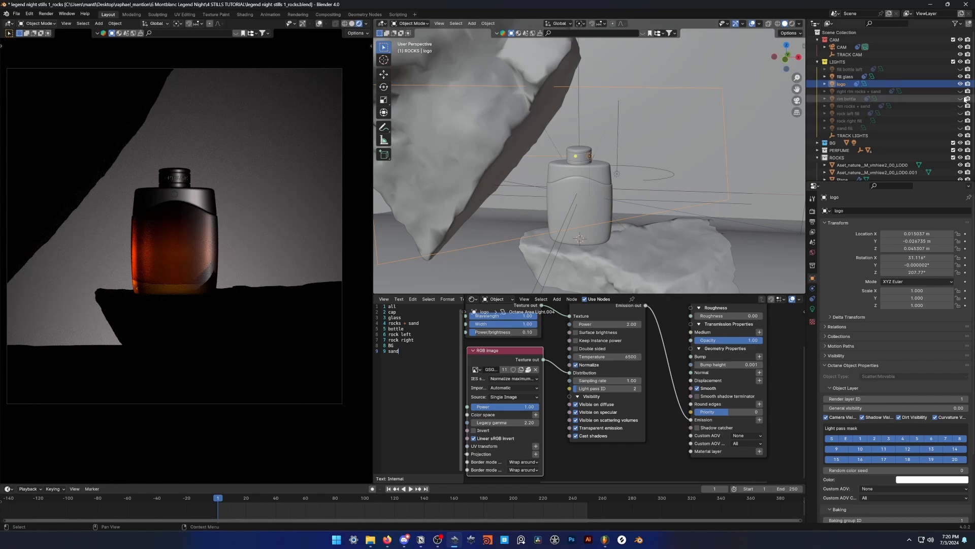
Hide the fill glass and logo lights, unhide right rim rocks + sand, and select it to inspect its placement.
drag(960, 76, 961, 84)
click(960, 91)
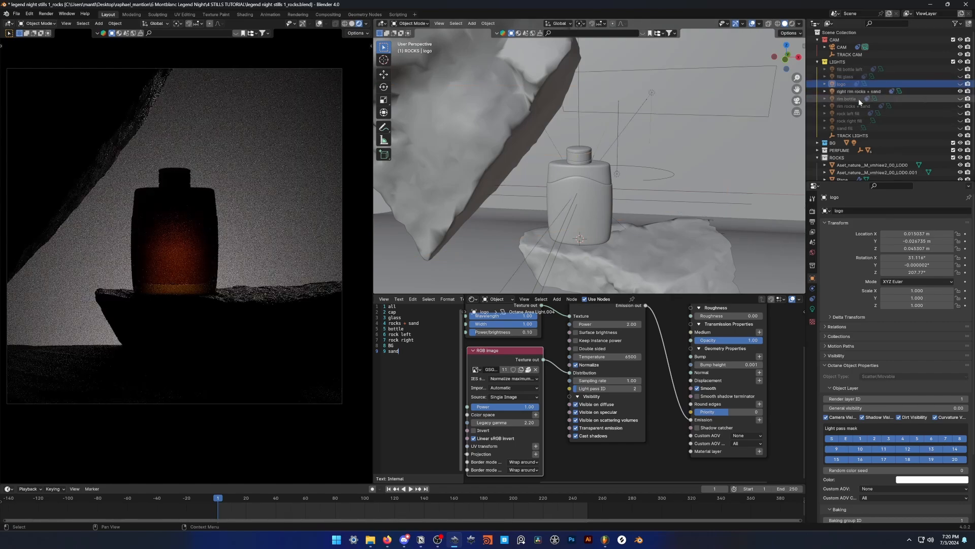
click(859, 92)
scroll(624, 164, down, 10)
mouse_move(624, 163)
middle_down()
mouse_move(617, 189)
mouse_move(629, 162)
middle_up()
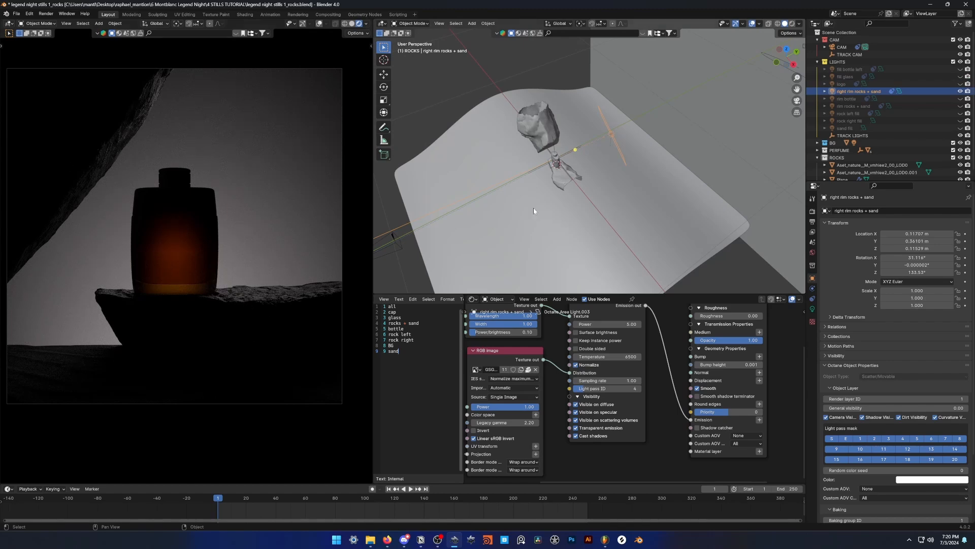
Isolate the rim bottle light in place of right rim rocks + sand, and replace it with the rim rocks + sand light.
click(961, 91)
click(961, 99)
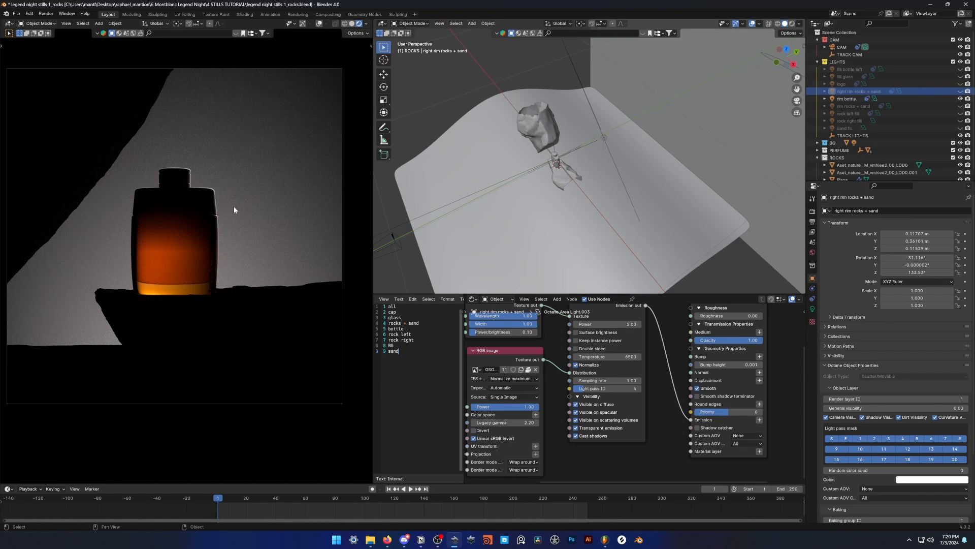
middle_drag(566, 173, 556, 176)
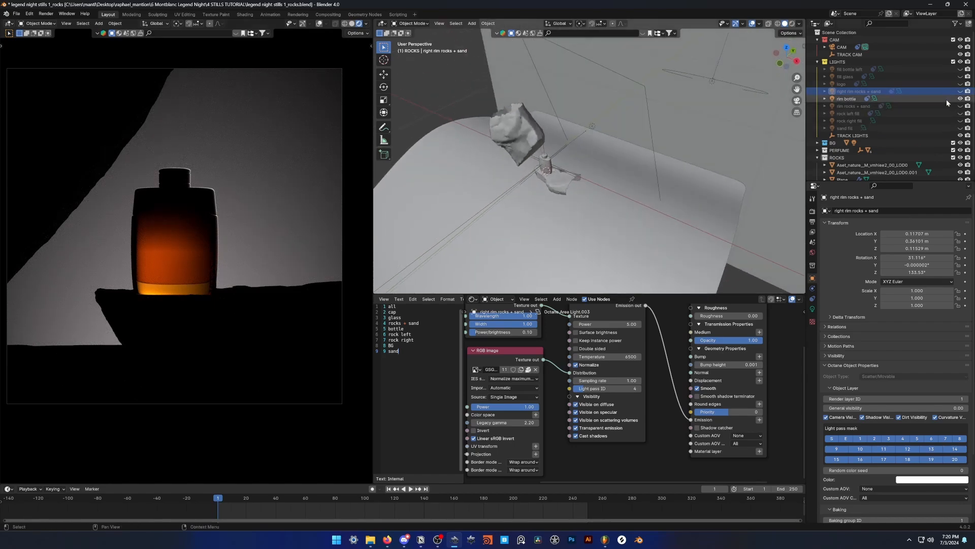
click(961, 99)
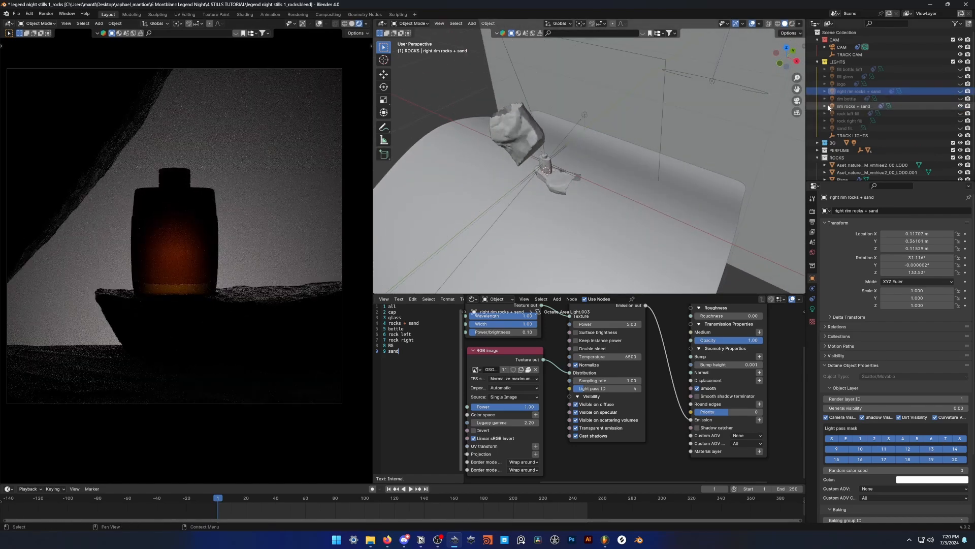
Unhide right rim rocks + sand alongside rim rocks + sand, and select each light to compare their placement from above and in perspective.
click(894, 106)
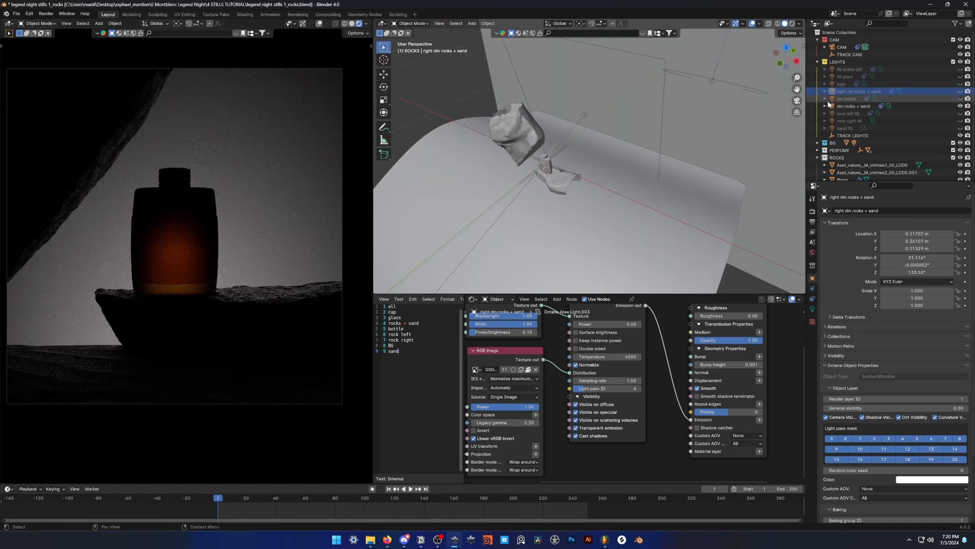
click(961, 91)
shift+middle_drag(618, 51, 656, 213)
key(KP_7)
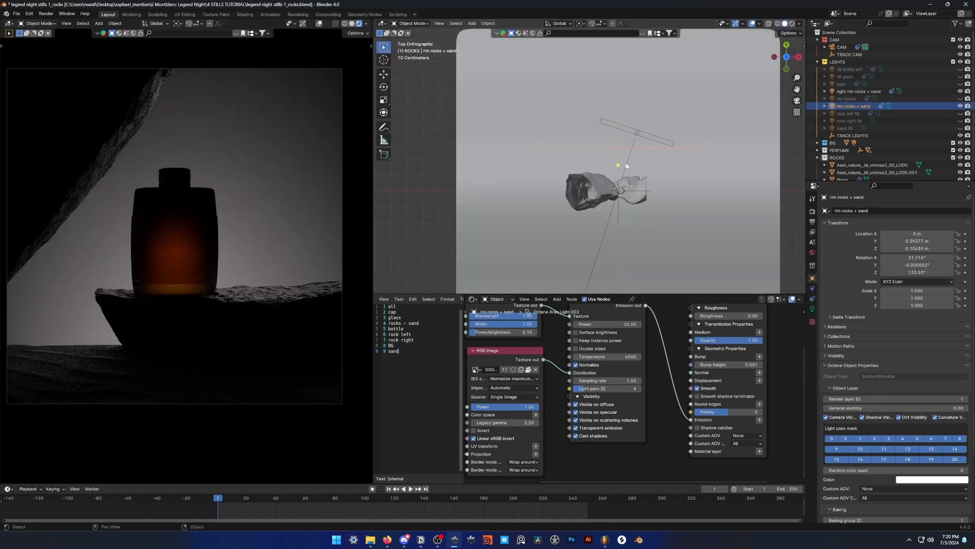
scroll(629, 164, up, 2)
click(659, 122)
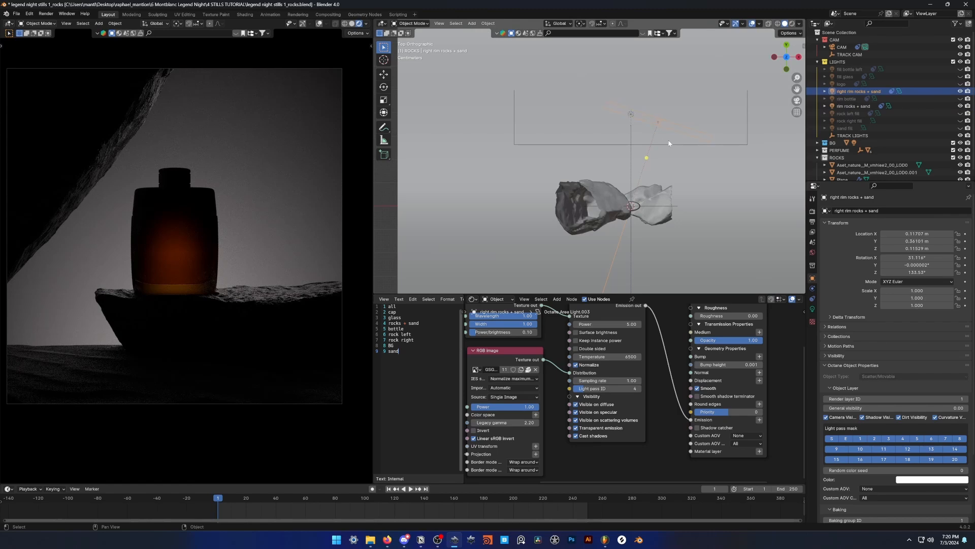
middle_drag(669, 144, 701, 140)
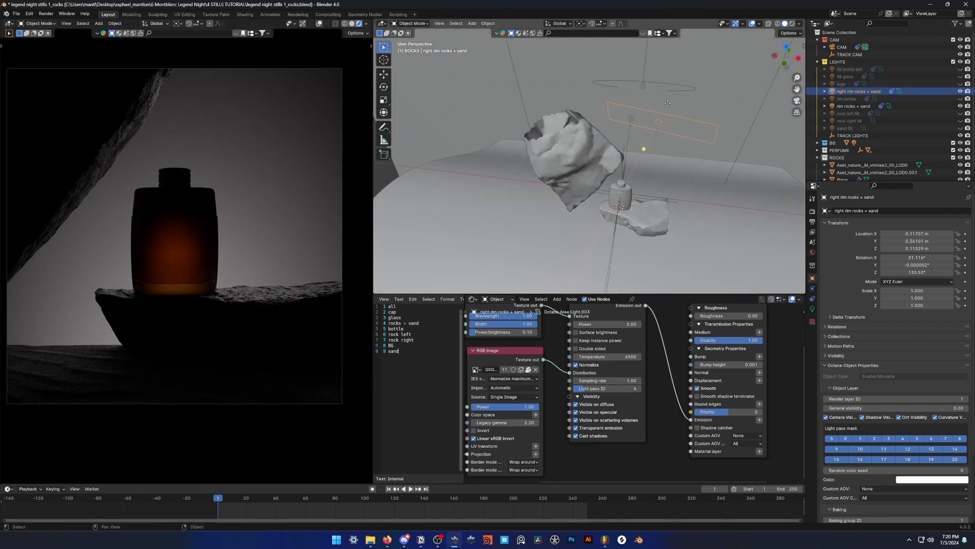
Hide both rim rocks + sand lights, and unhide the rock left fill, rock right fill and sand fill lights one by one.
drag(960, 92, 960, 106)
click(960, 113)
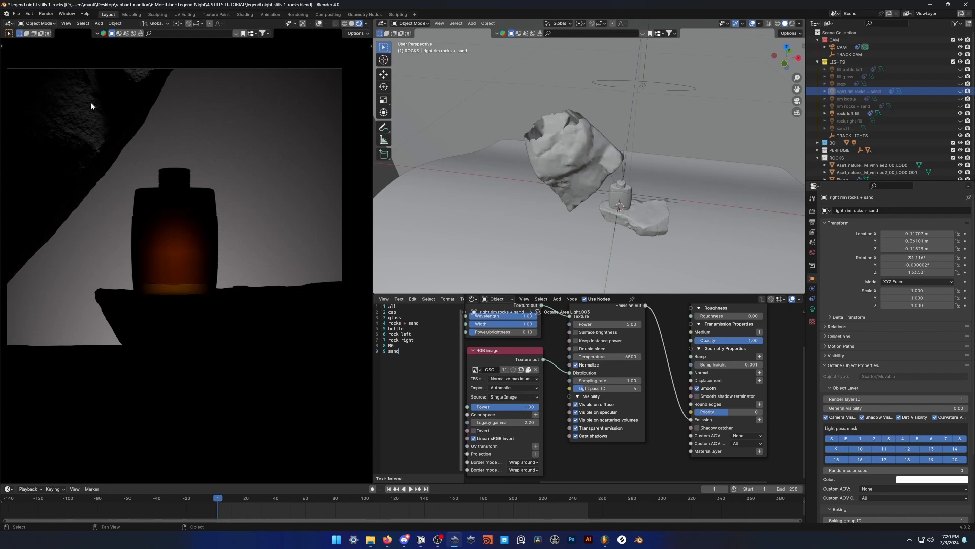
click(960, 121)
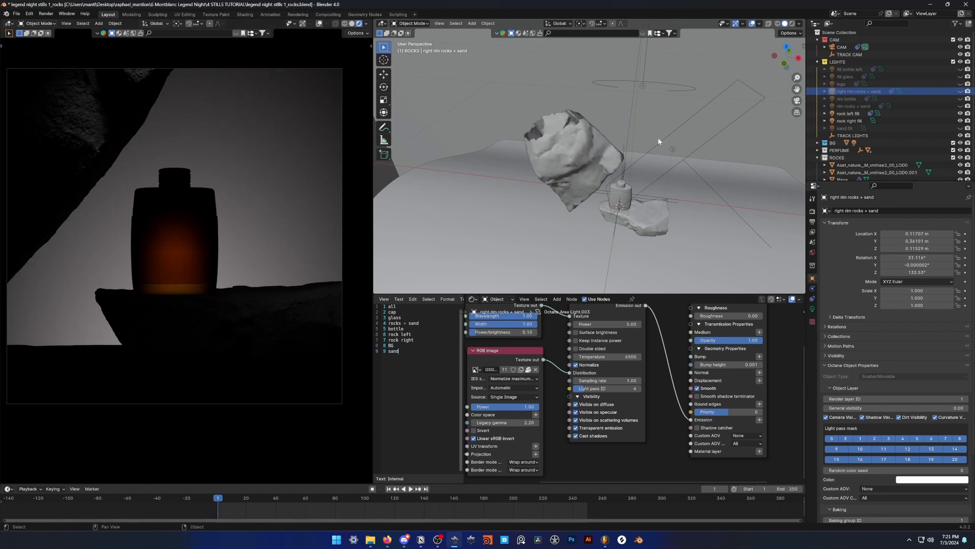
click(961, 128)
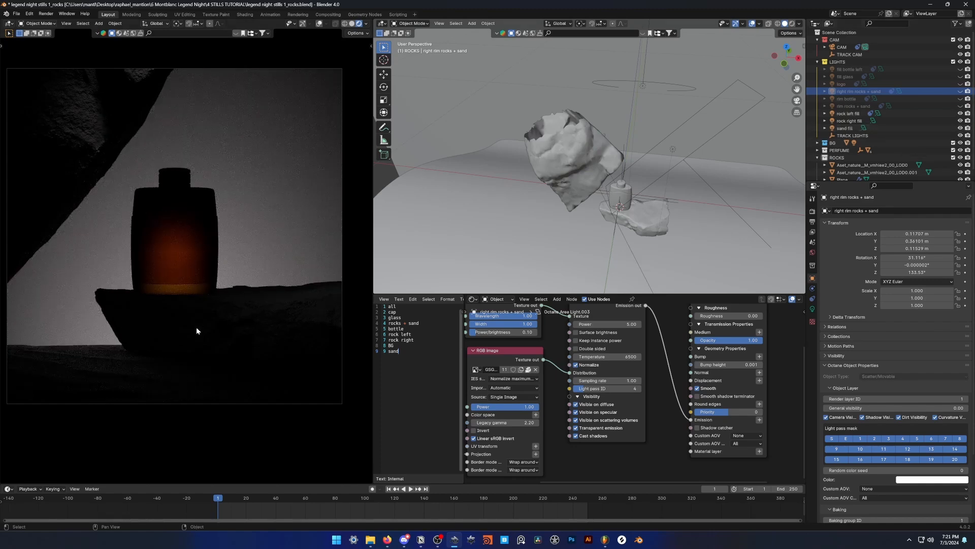
Unhide all remaining lights: both rim rocks + sand lights, logo, fill glass, fill bottle left and rim bottle.
click(960, 105)
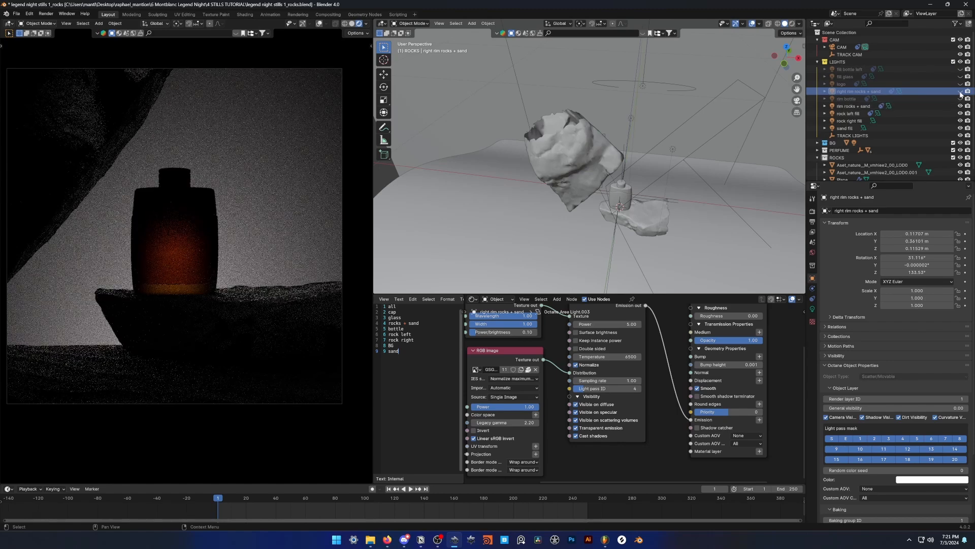
click(960, 93)
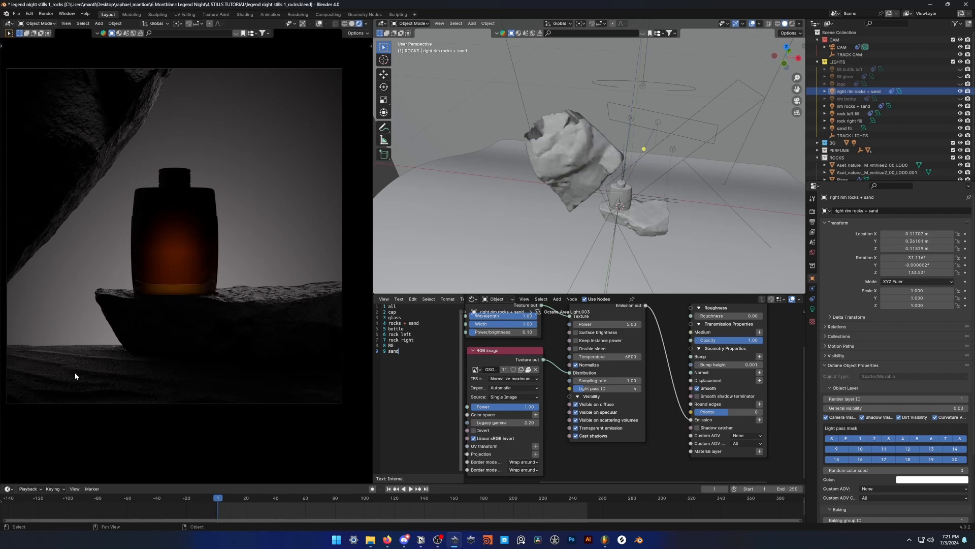
drag(960, 83, 960, 69)
click(960, 99)
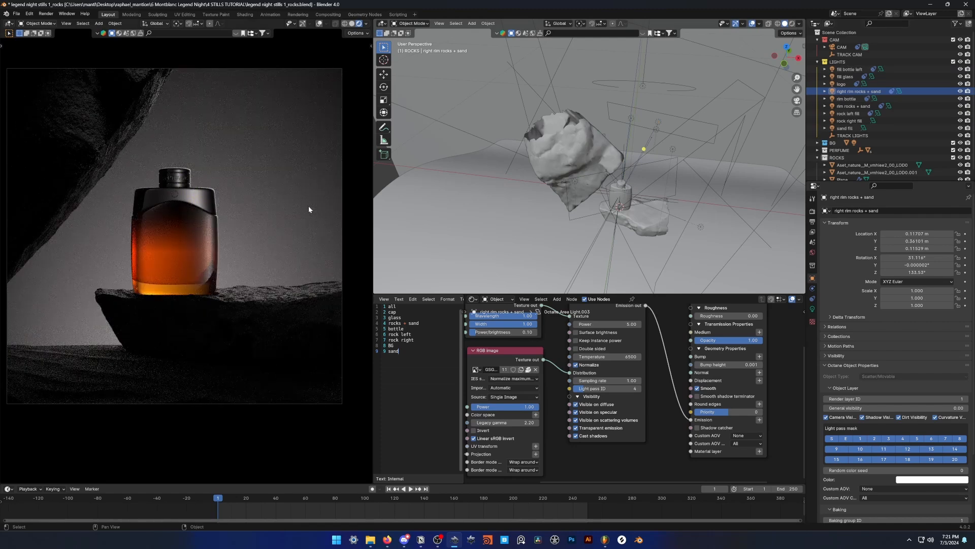
Examine how the complete set of lights is arranged around the bottle and rocks.
scroll(615, 145, down, 9)
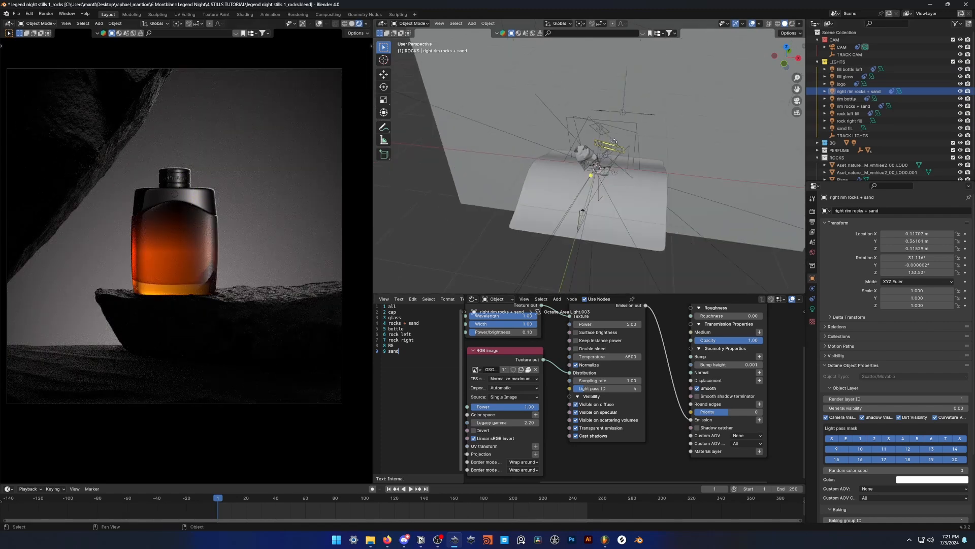
scroll(617, 148, up, 15)
scroll(617, 148, down, 10)
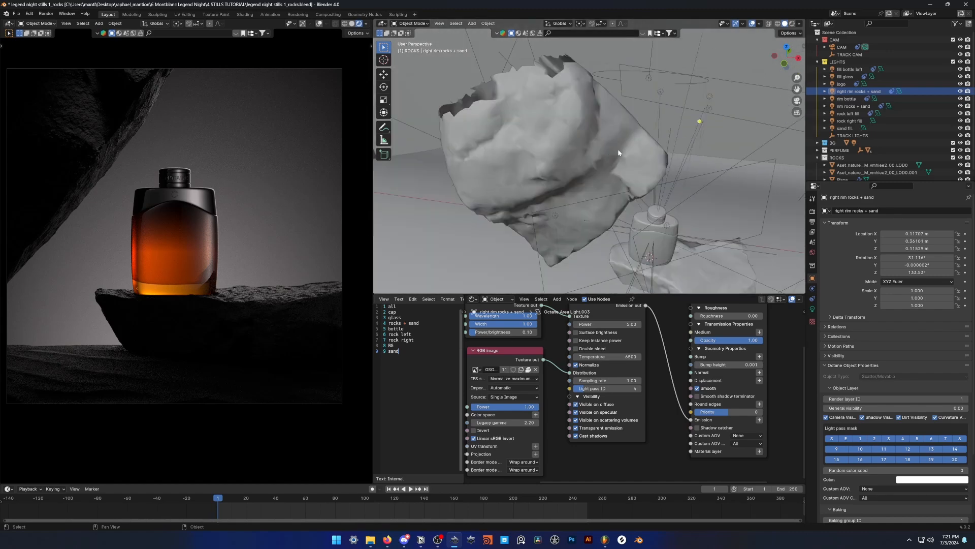
middle_drag(655, 152, 562, 176)
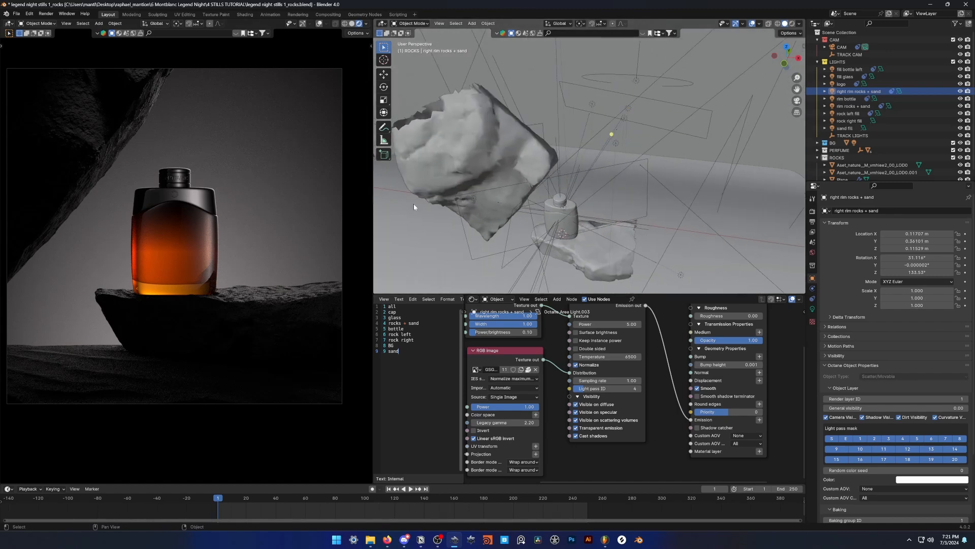
middle_drag(585, 182, 575, 181)
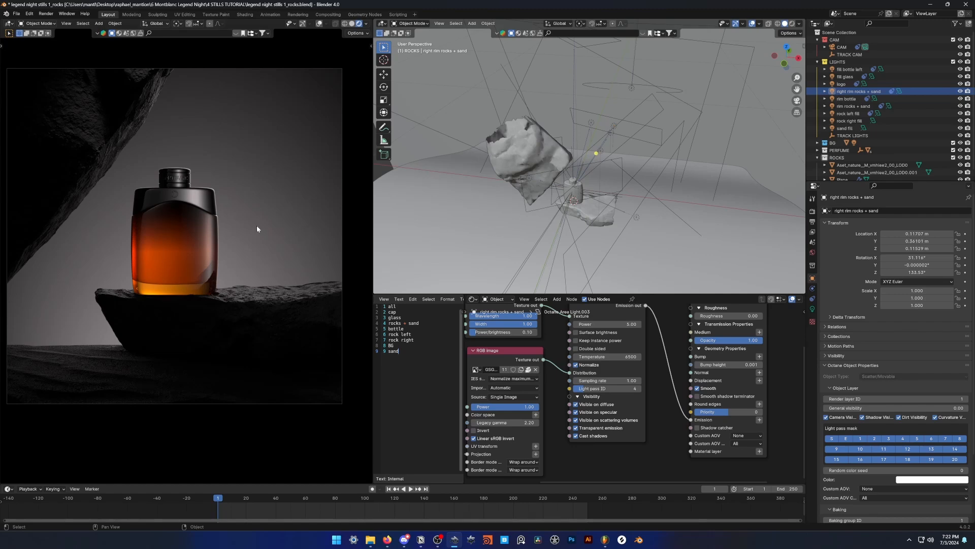
scroll(618, 183, up, 2)
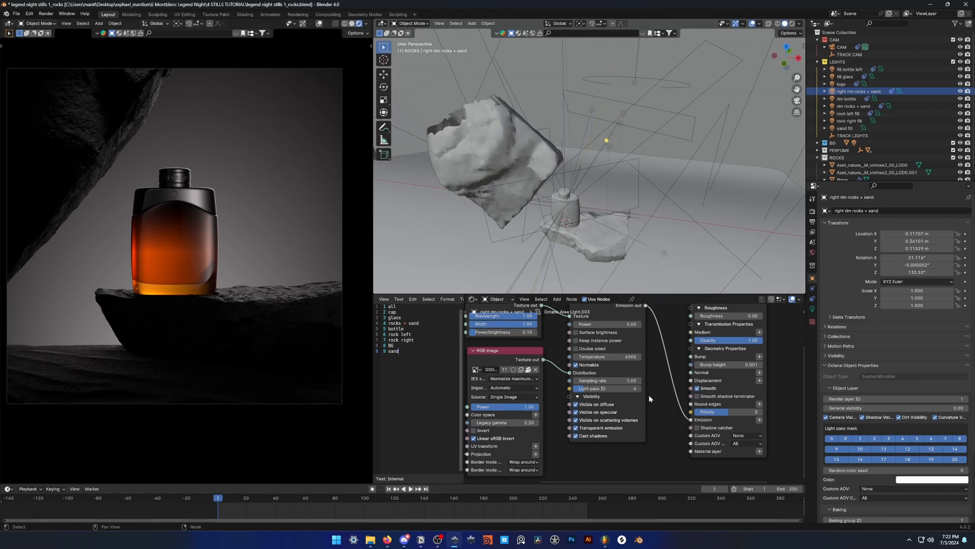
Inspect the logo light's Black body emission node and the bottle glass object's light pass mask.
click(593, 169)
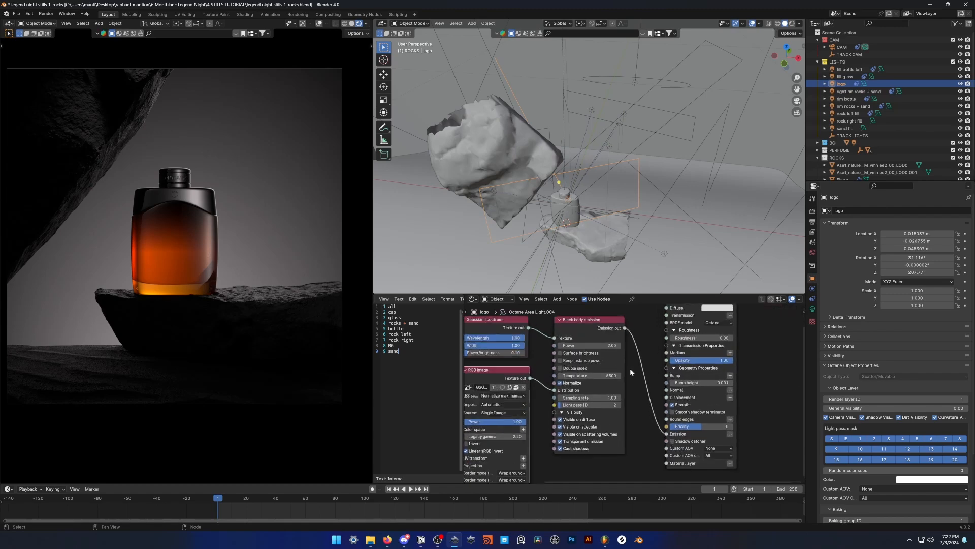
scroll(642, 391, up, 3)
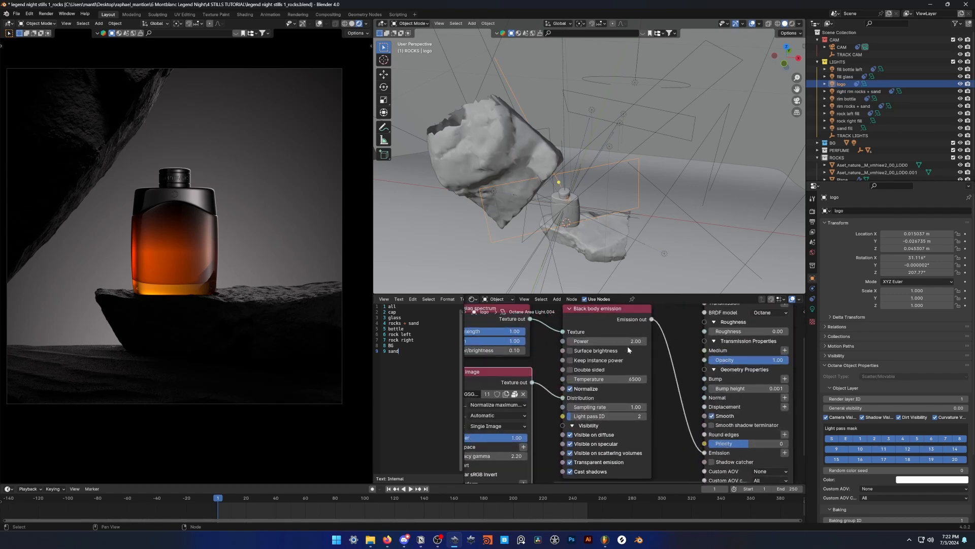
click(612, 323)
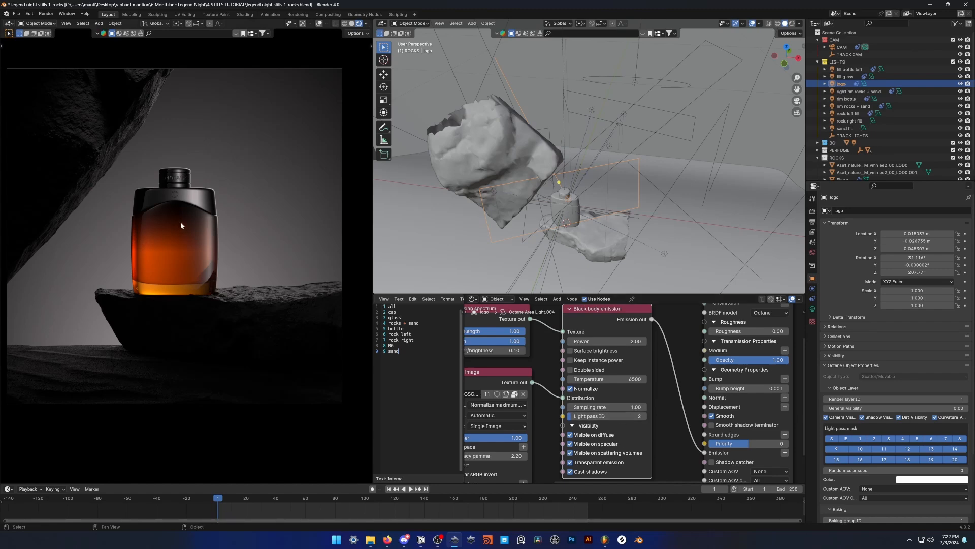
click(163, 250)
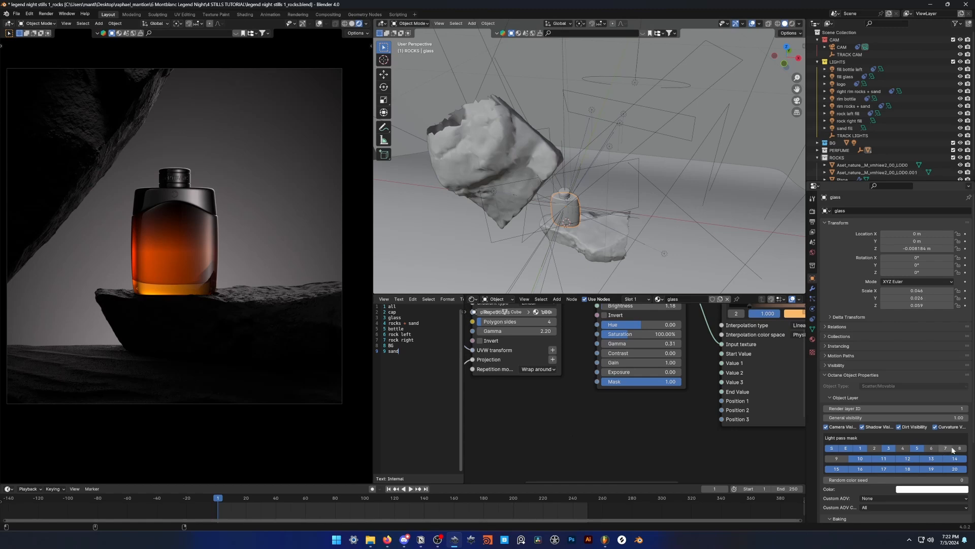
click(931, 448)
scroll(598, 407, down, 5)
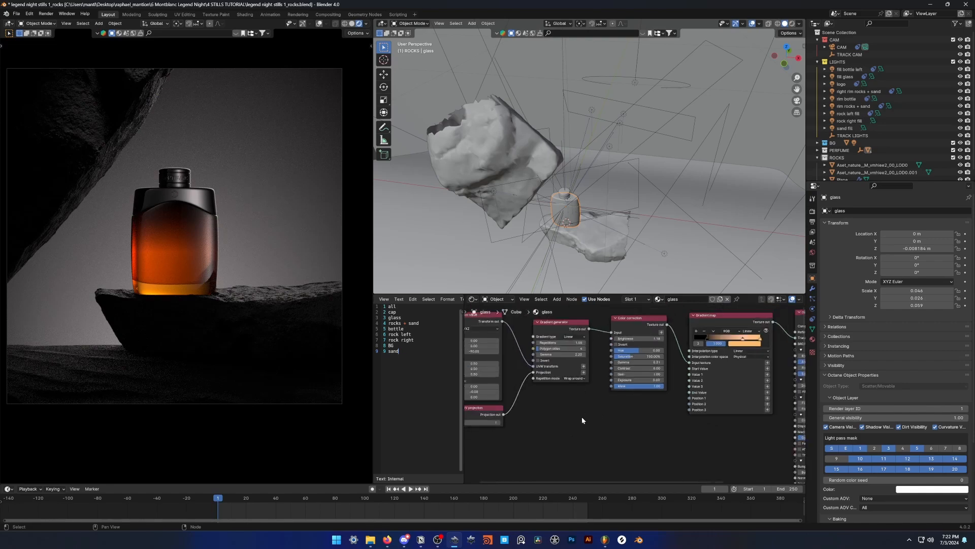
Try disconnecting the RGB image from the Distribution input of the logo light's emission node, and undo the change.
click(580, 168)
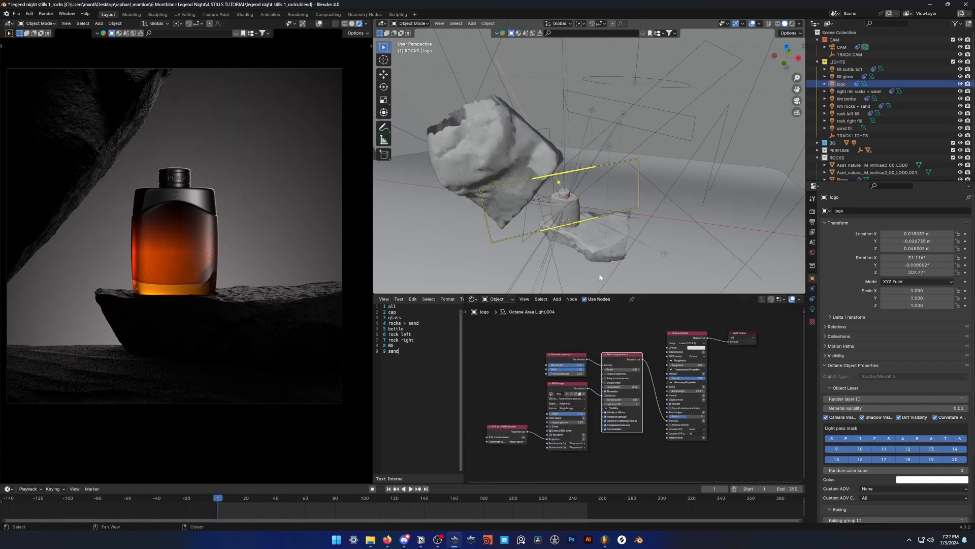
scroll(637, 394, up, 4)
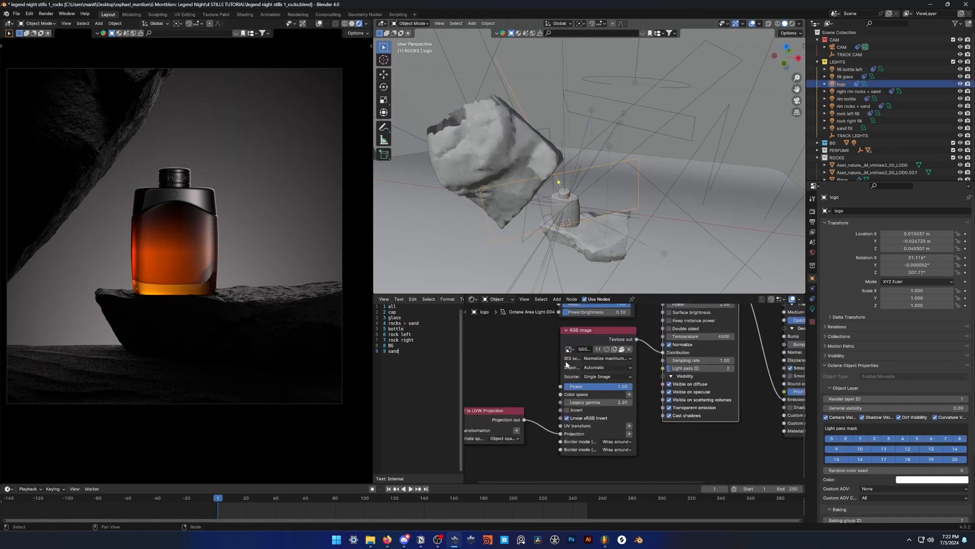
scroll(611, 368, down, 2)
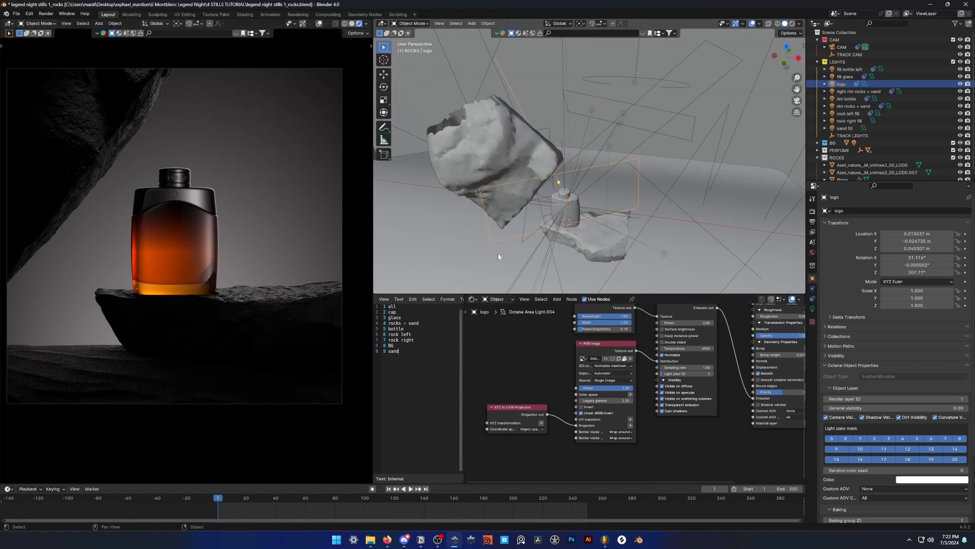
scroll(498, 257, up, 3)
middle_drag(681, 372, 632, 381)
drag(608, 370, 600, 394)
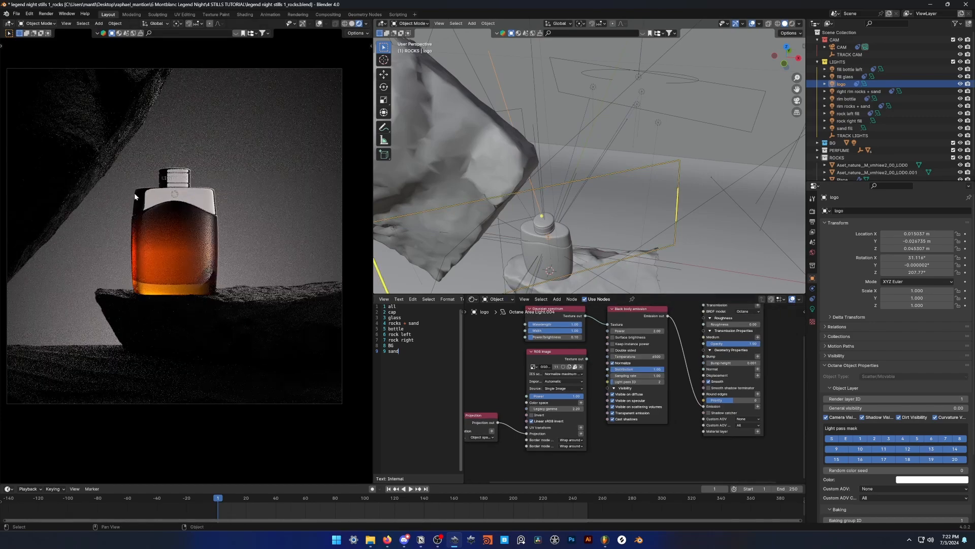
key(ctrl+z)
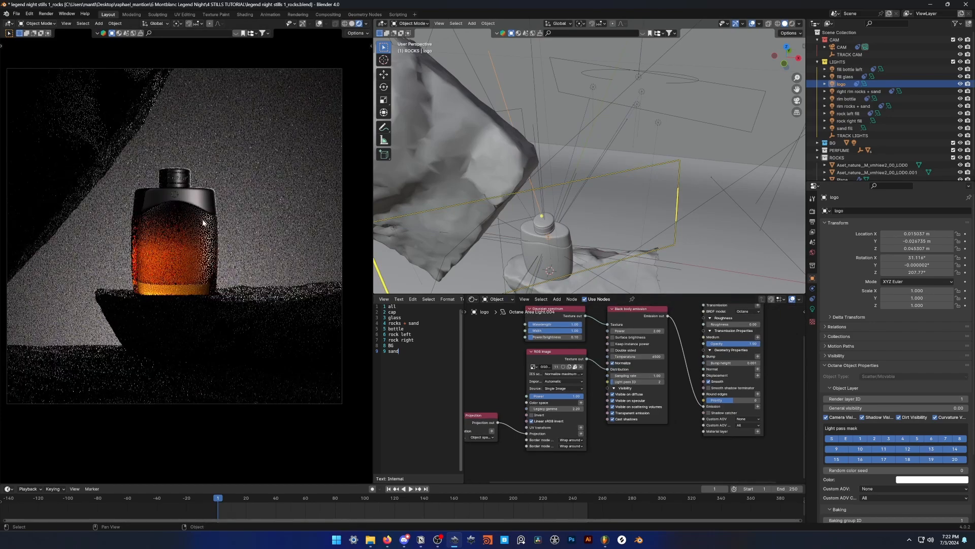
Examine the logo light's RGB image node and the coordinate space options of its XYZ to UVW Projection node.
scroll(552, 370, up, 3)
middle_drag(550, 369, 617, 348)
scroll(626, 333, up, 2)
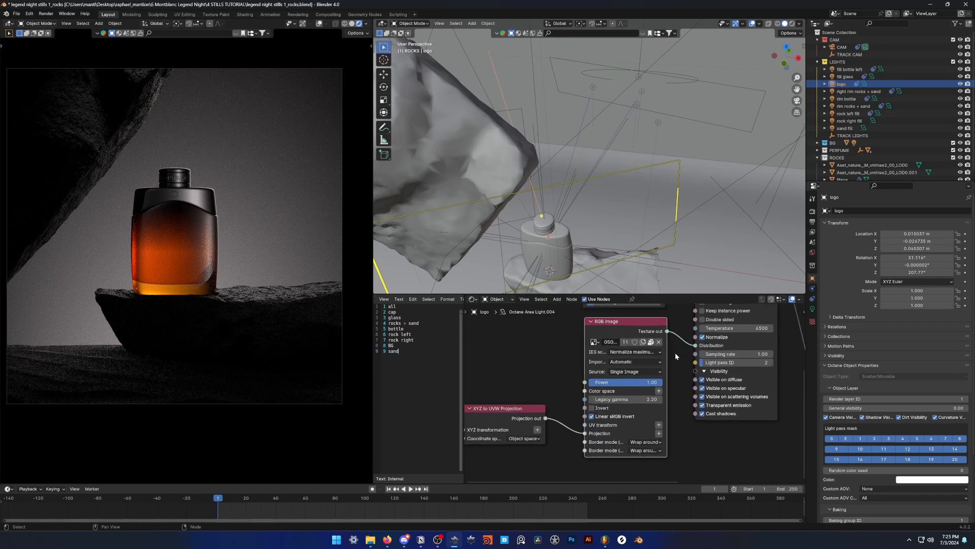
middle_drag(716, 332, 855, 291)
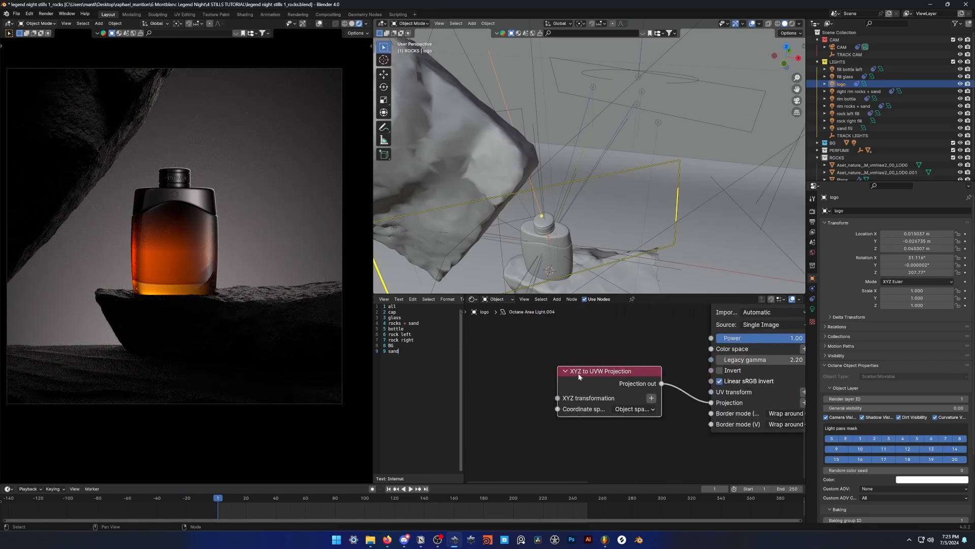
click(633, 409)
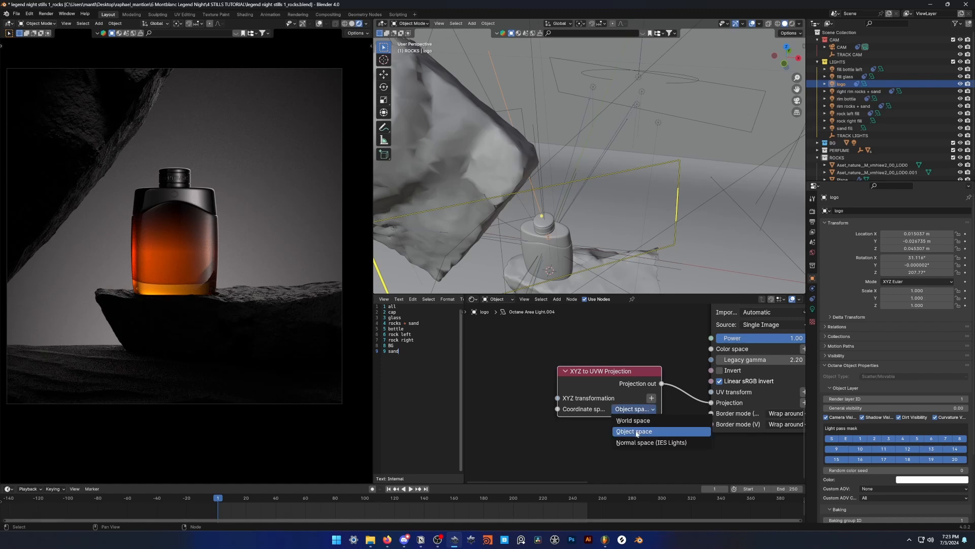
scroll(675, 365, down, 5)
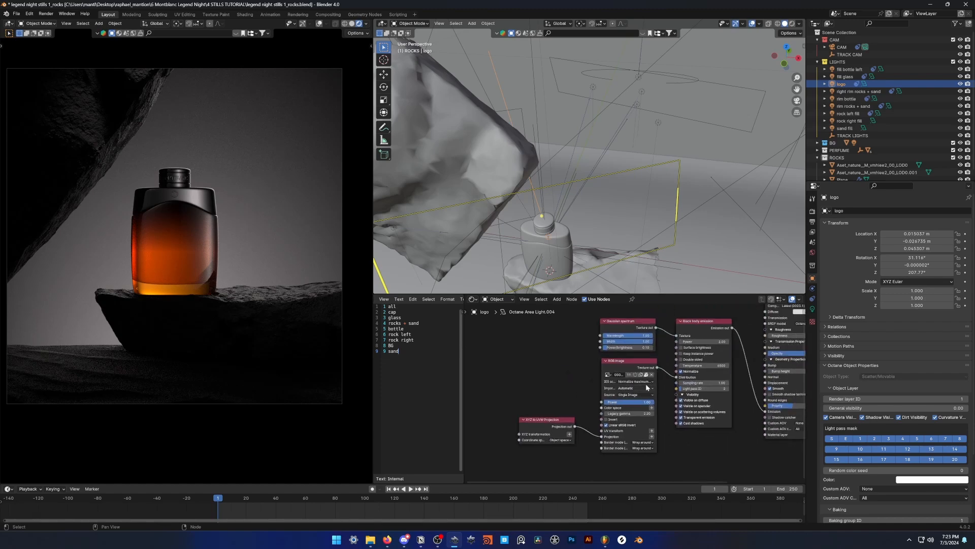
scroll(604, 360, up, 2)
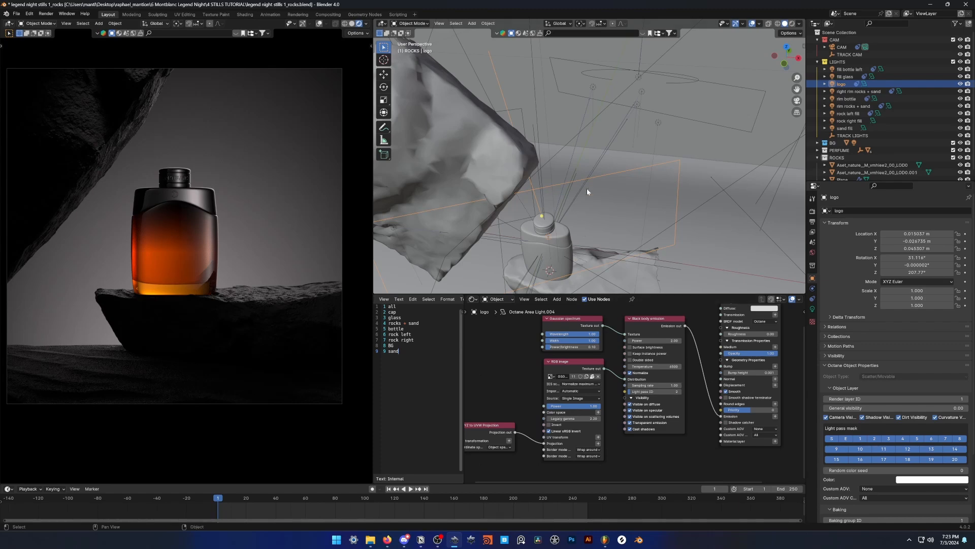
Review the logo light's area shape and size settings and its RGB image node, and look over the whole scene.
click(813, 309)
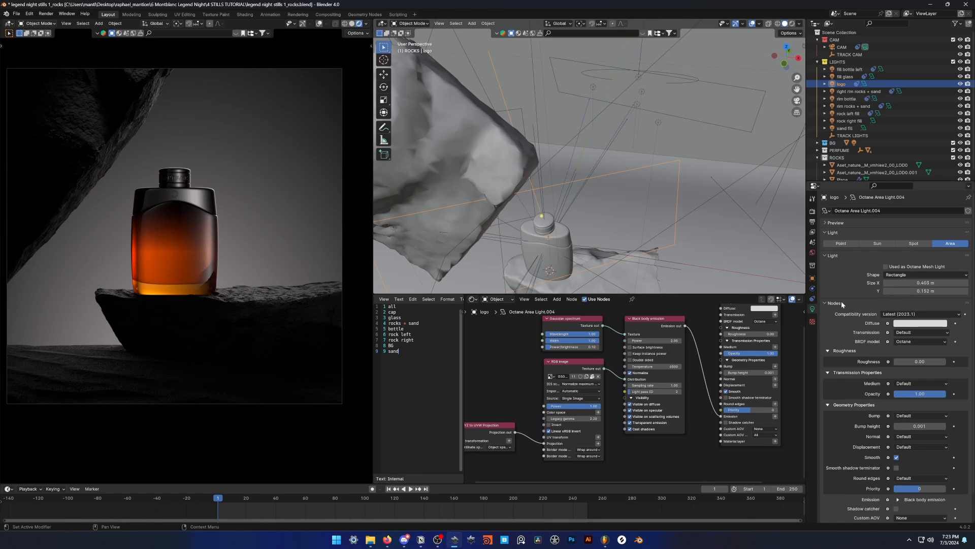
scroll(839, 303, down, 2)
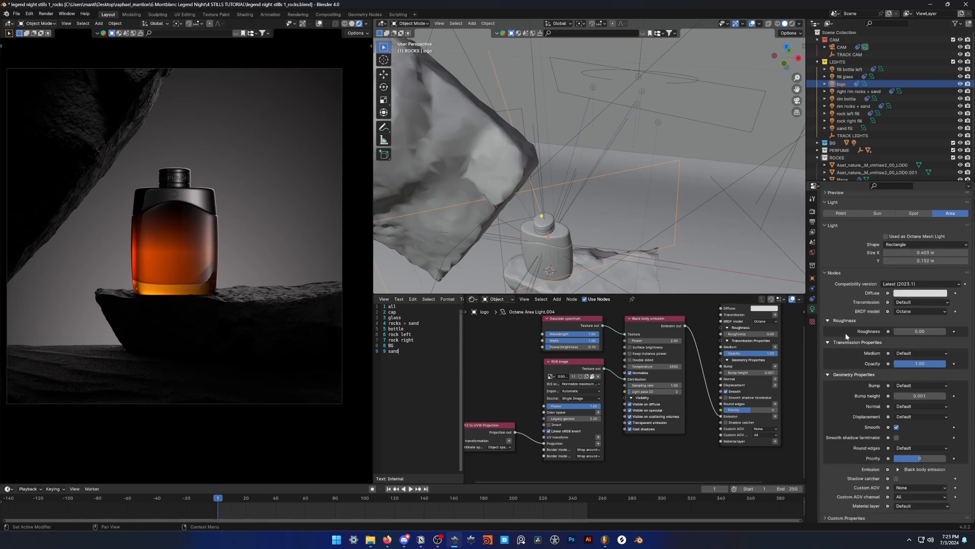
click(560, 361)
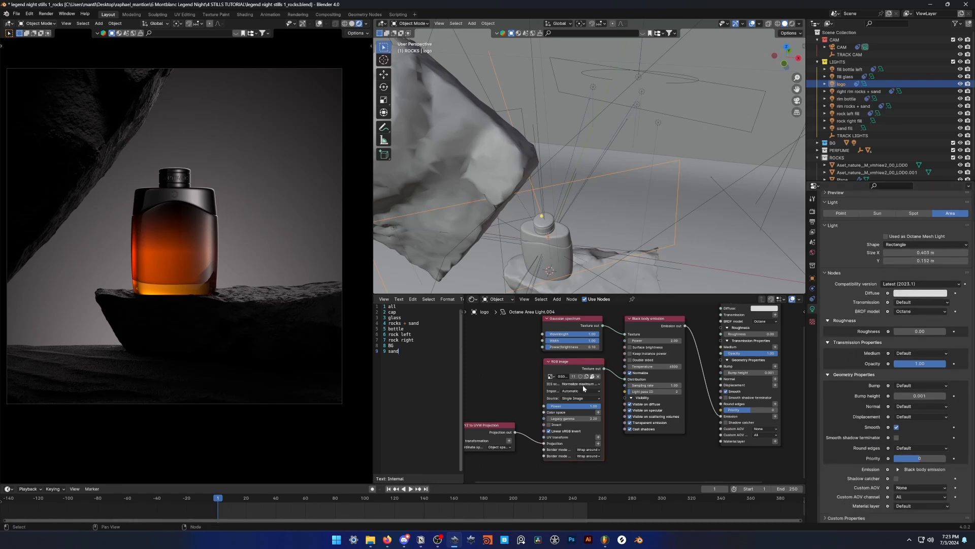
middle_drag(599, 217, 671, 163)
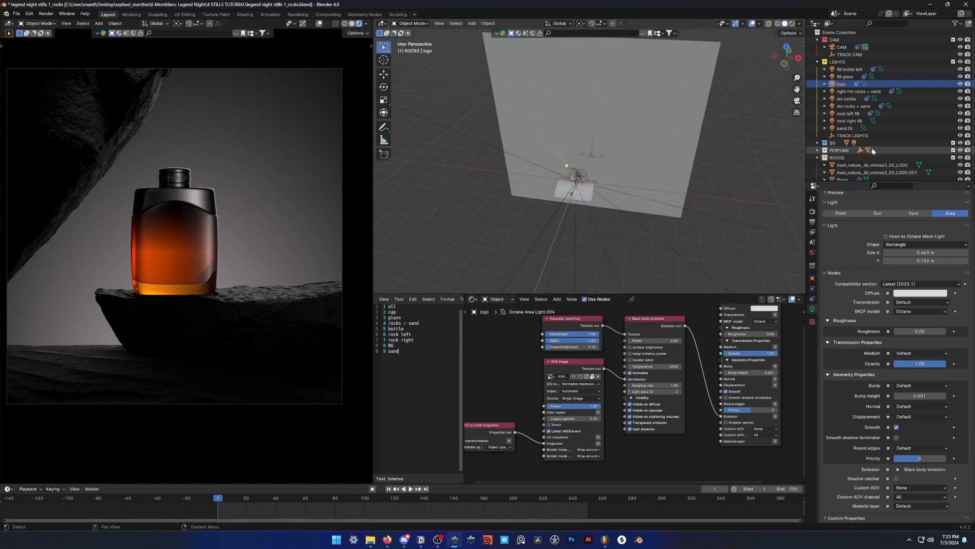
scroll(879, 148, down, 1)
scroll(871, 151, up, 1)
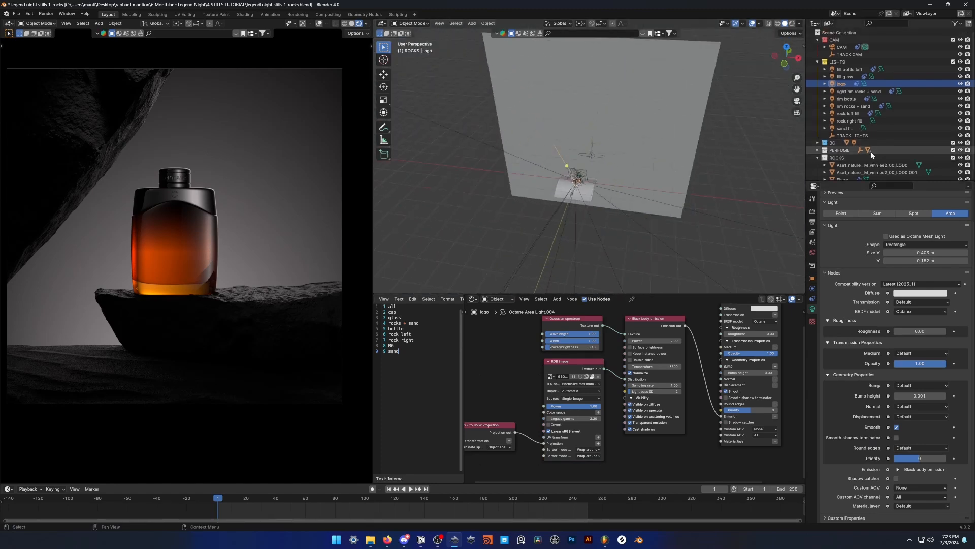
Collapse the LIGHTS collection, and display the camera view of the legend night stills 2_silhouette.blend scene in rendered shading.
click(818, 62)
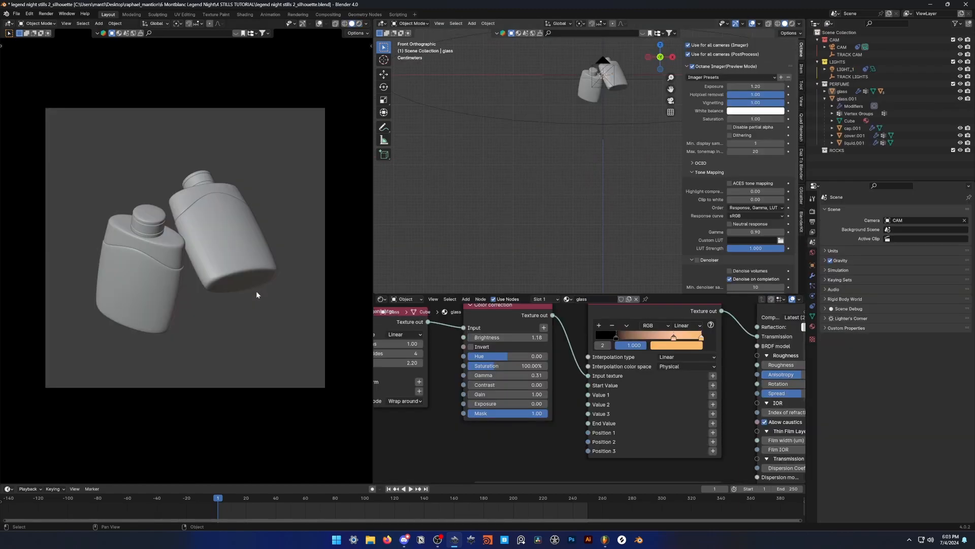
key(z)
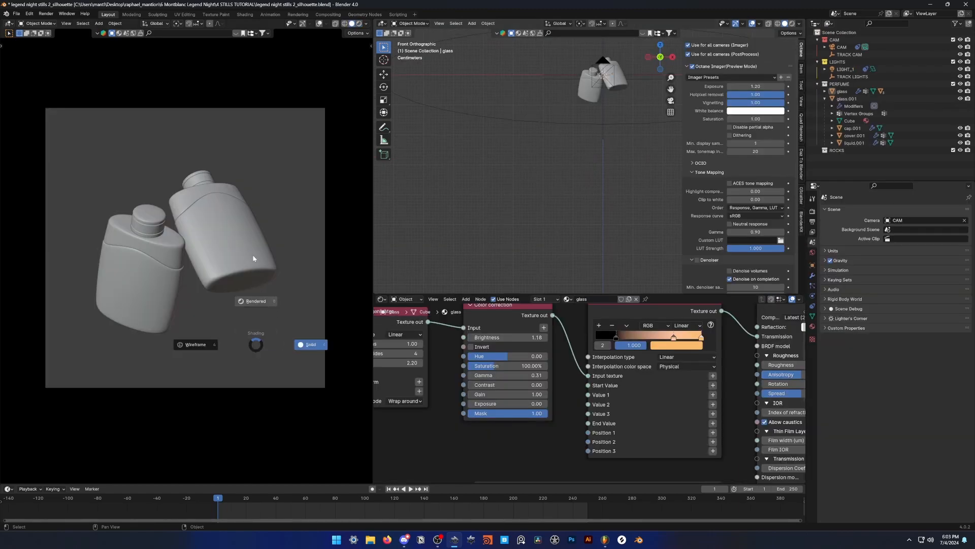
click(253, 258)
Select the glass bottle, collapse the glass.001 hierarchy, and examine how the two tilted bottles are arranged in the scene.
scroll(590, 186, up, 2)
shift+middle_drag(625, 122, 630, 187)
click(594, 142)
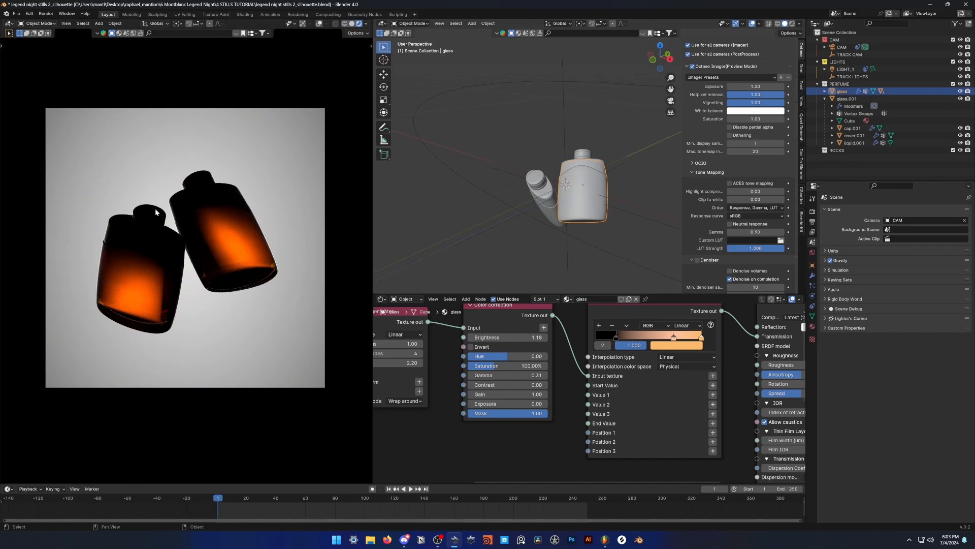
scroll(193, 195, up, 1)
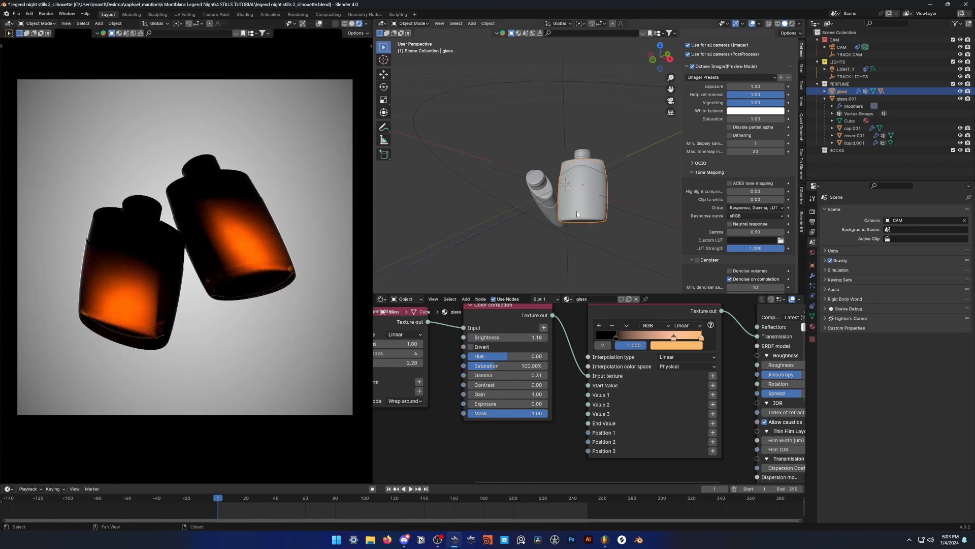
middle_drag(577, 211, 598, 198)
click(629, 204)
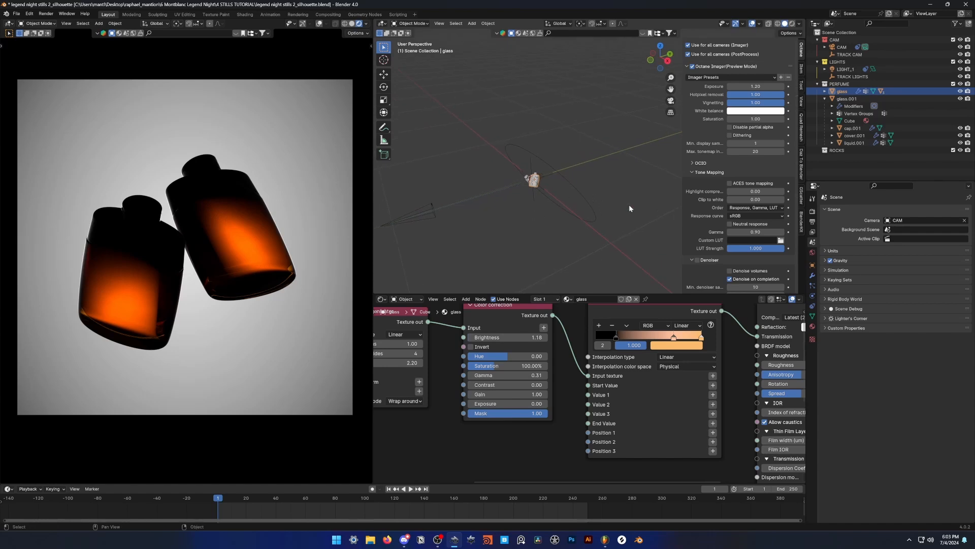
click(847, 92)
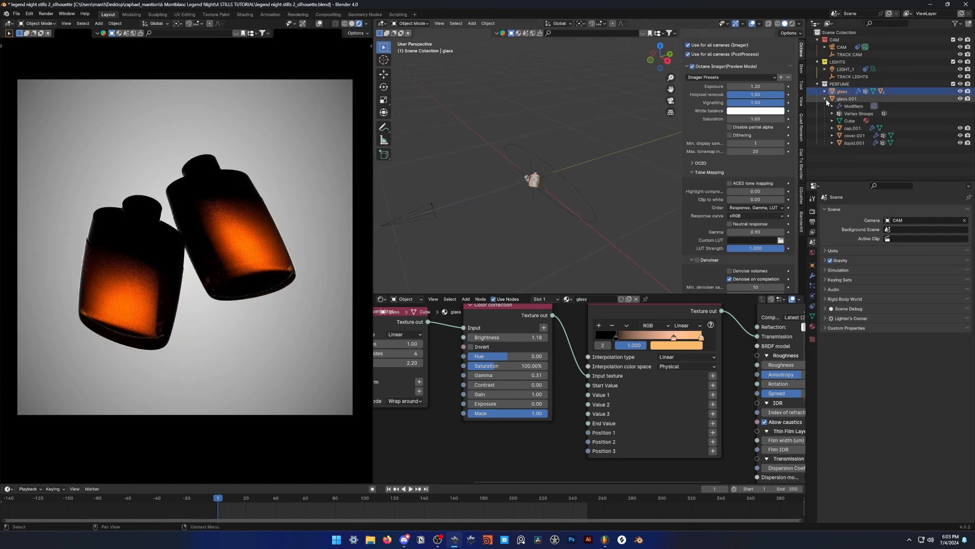
click(825, 98)
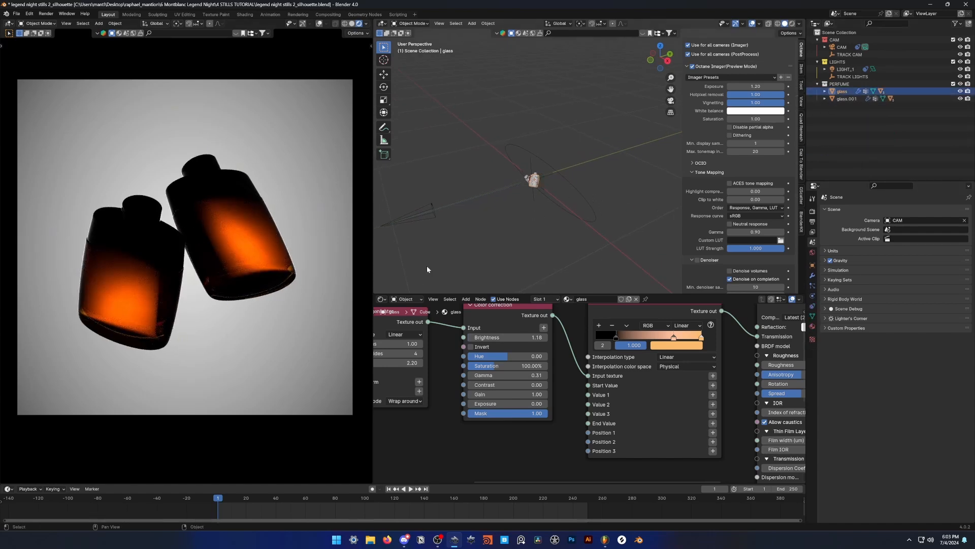
scroll(525, 193, up, 4)
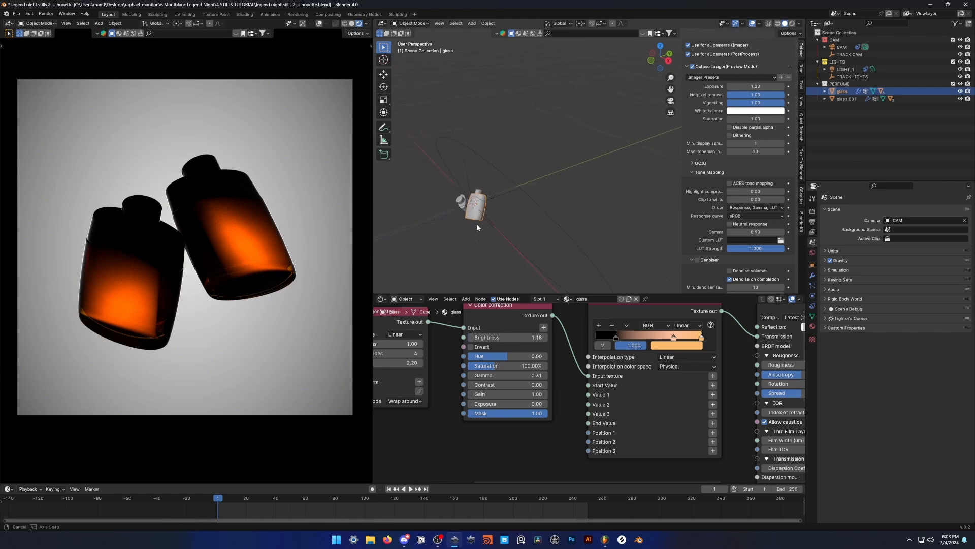
scroll(544, 186, up, 5)
alt+drag(477, 224, 499, 248)
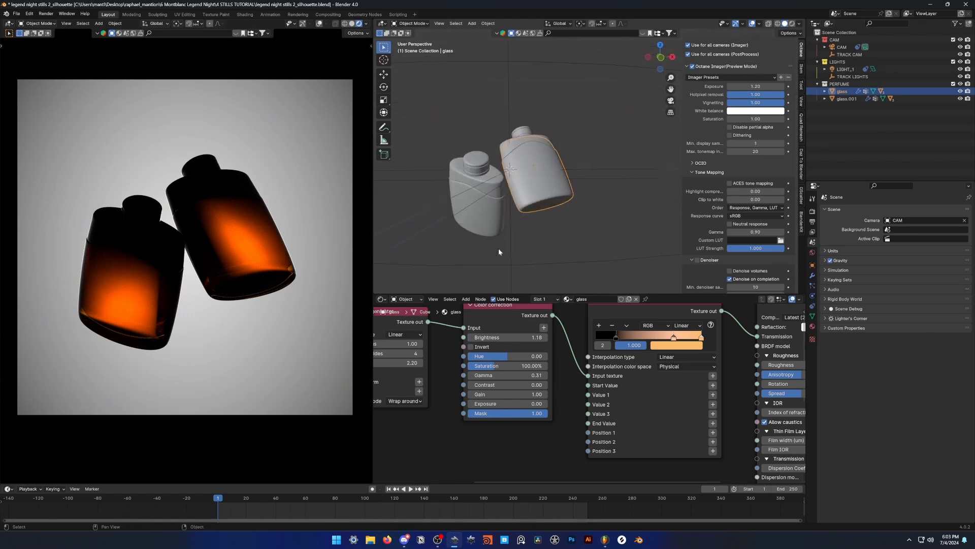
Show the World shader nodes and examine the two Texture environment nodes and how they feed the World Output.
click(406, 298)
click(407, 318)
middle_drag(627, 313, 584, 349)
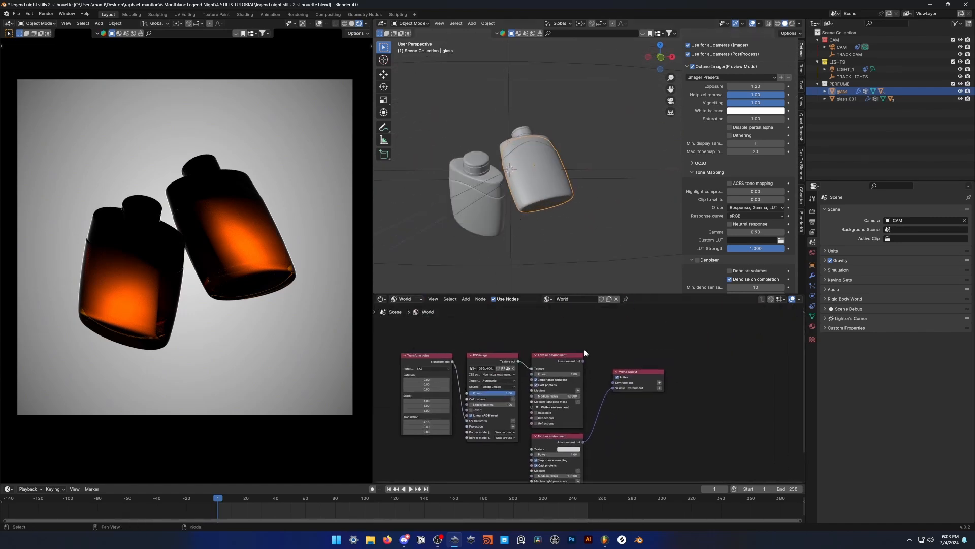
scroll(579, 345, up, 2)
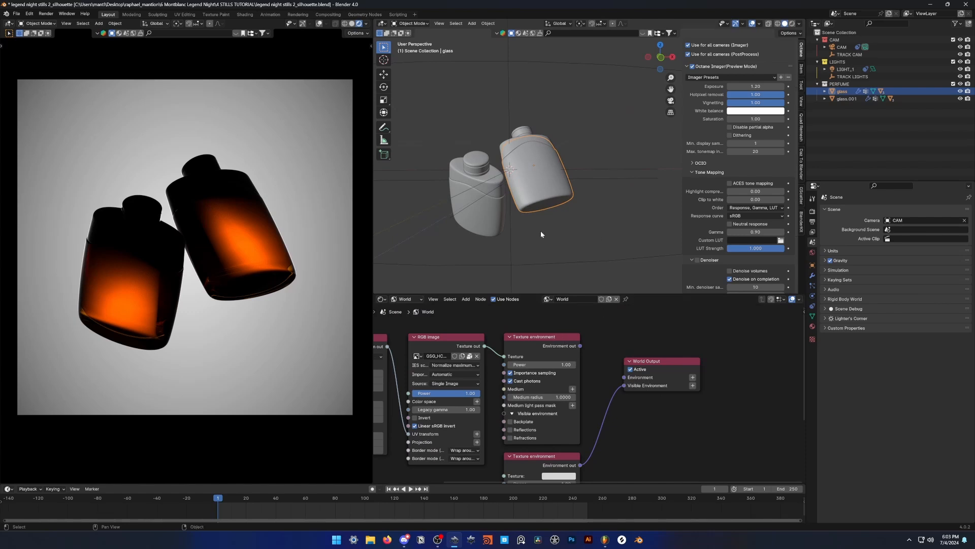
middle_drag(533, 416, 529, 334)
alt+drag(601, 136, 575, 160)
scroll(575, 159, down, 6)
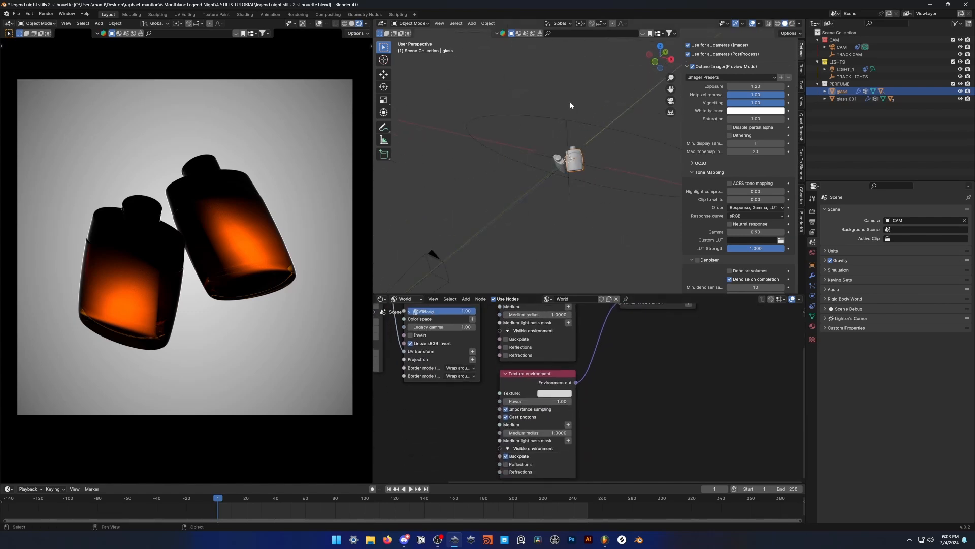
scroll(559, 396, up, 3)
middle_drag(557, 396, 580, 376)
scroll(591, 375, down, 2)
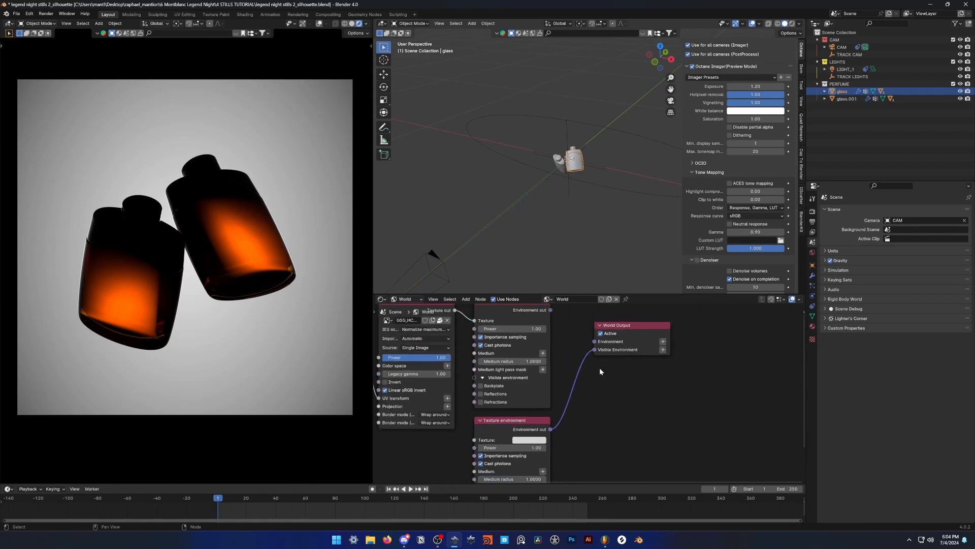
middle_drag(550, 437, 540, 358)
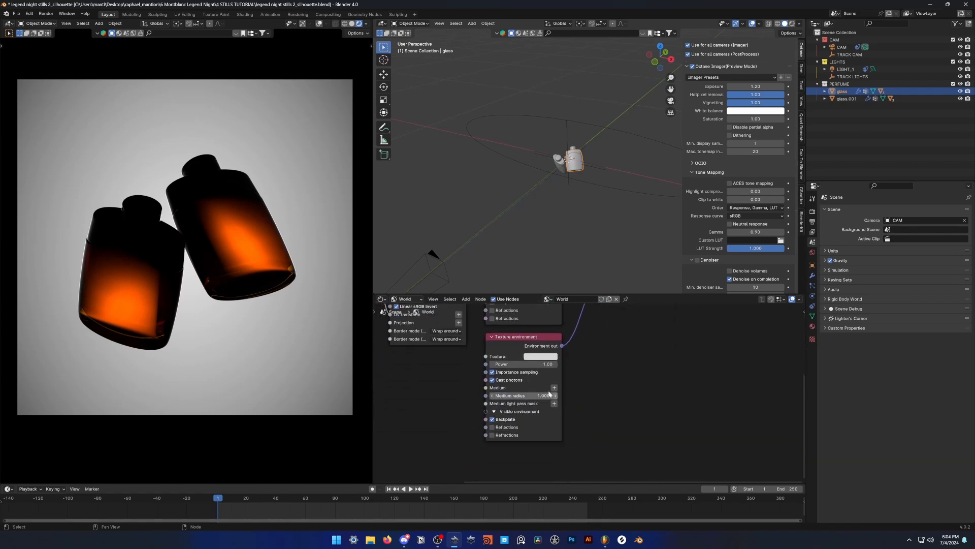
Try a pink texture colour on the visible environment and undo it, and toggle its Backplate option off and on.
click(540, 358)
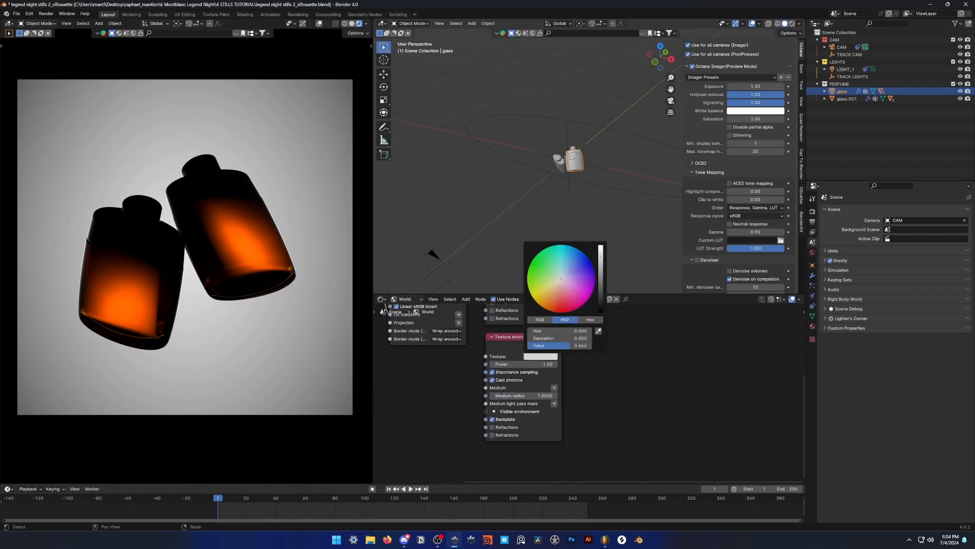
click(577, 295)
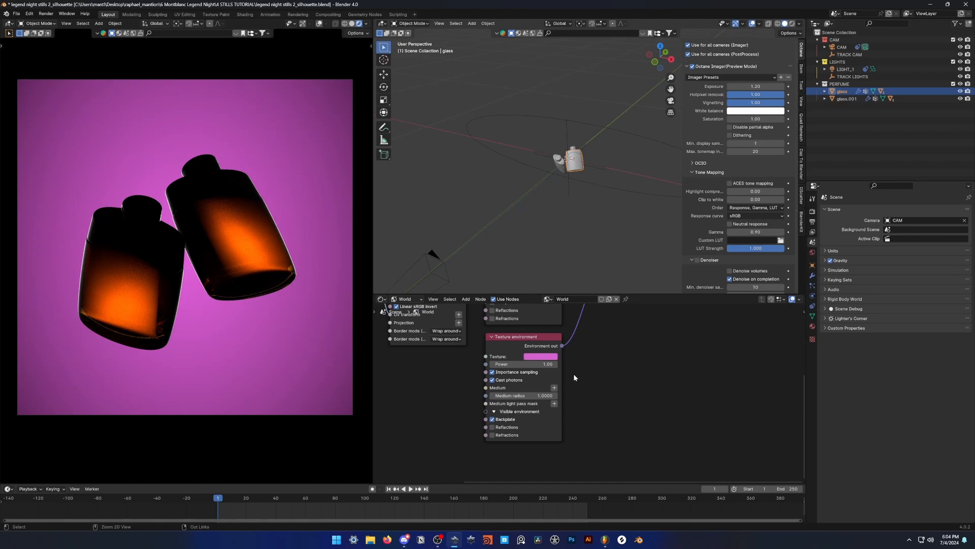
key(ctrl+z)
click(491, 419)
click(491, 419)
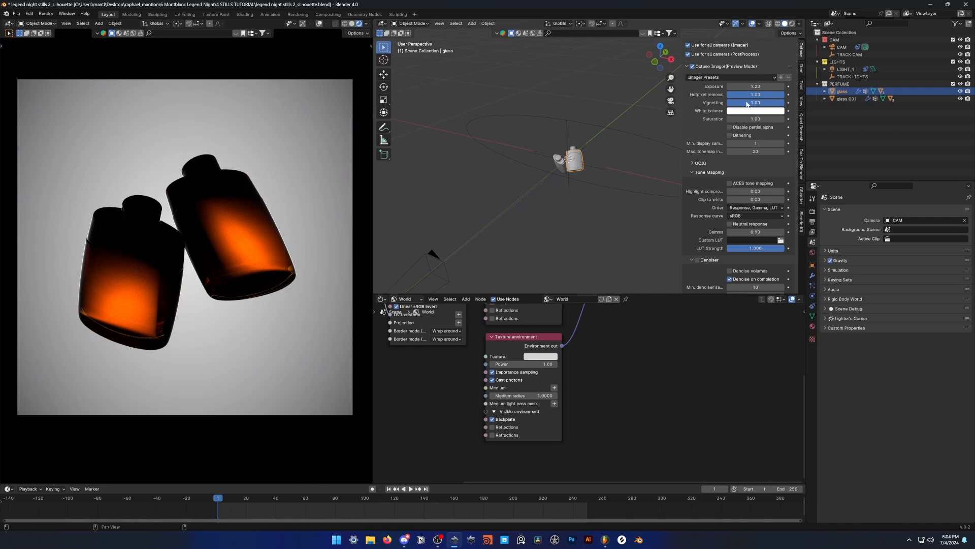
Try the Octane imager's vignetting at 0, 1 and 0.8 to compare the background falloff.
mouse_move(751, 102)
mouse_down()
mouse_move(690, 103)
mouse_move(782, 102)
mouse_move(731, 102)
mouse_up()
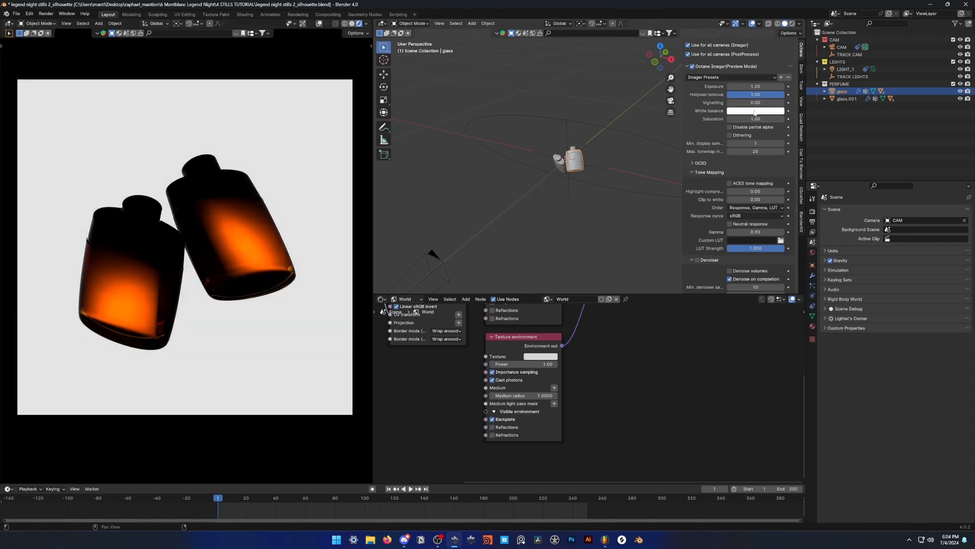
drag(757, 104, 784, 103)
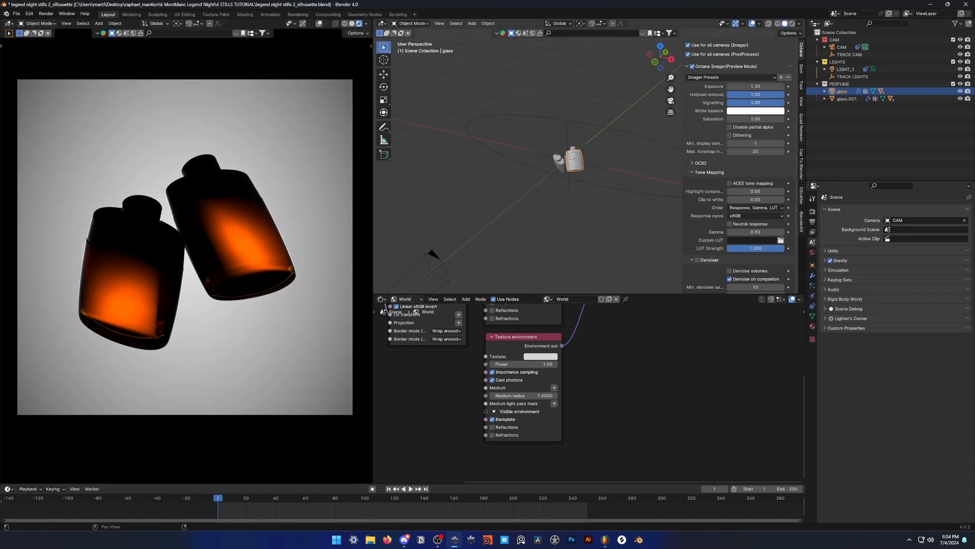
click(767, 104)
text(0.8)
key(Return)
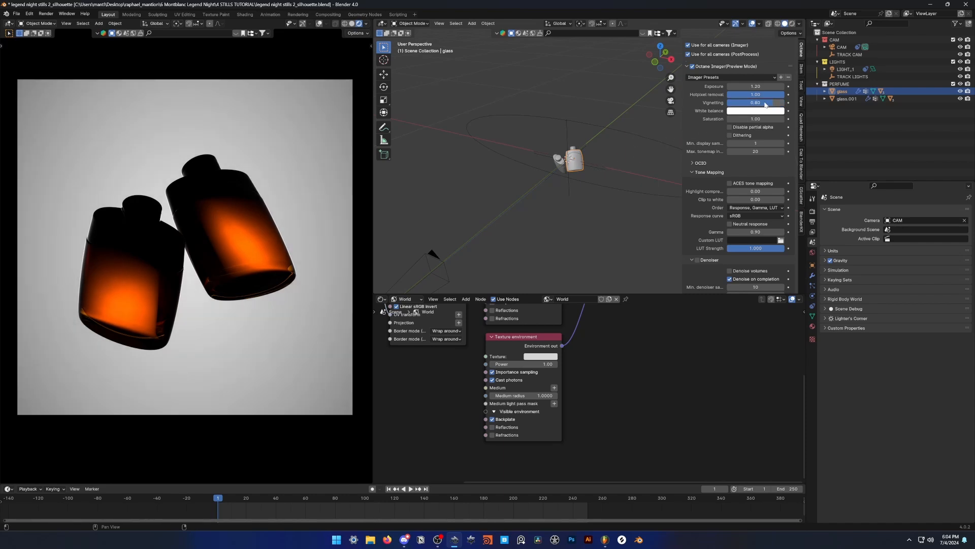
Set the Octane imager's vignetting to 0.9.
click(755, 104)
text(0.9)
key(Return)
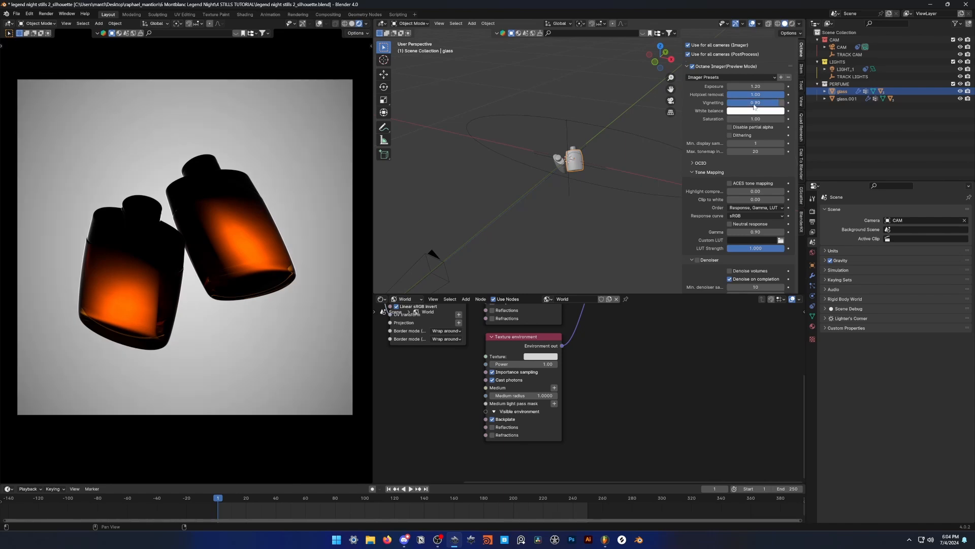
Select LIGHT_1 and review its area light settings and complete emission node setup.
click(597, 129)
middle_drag(597, 128, 629, 190)
click(812, 295)
scroll(598, 176, down, 4)
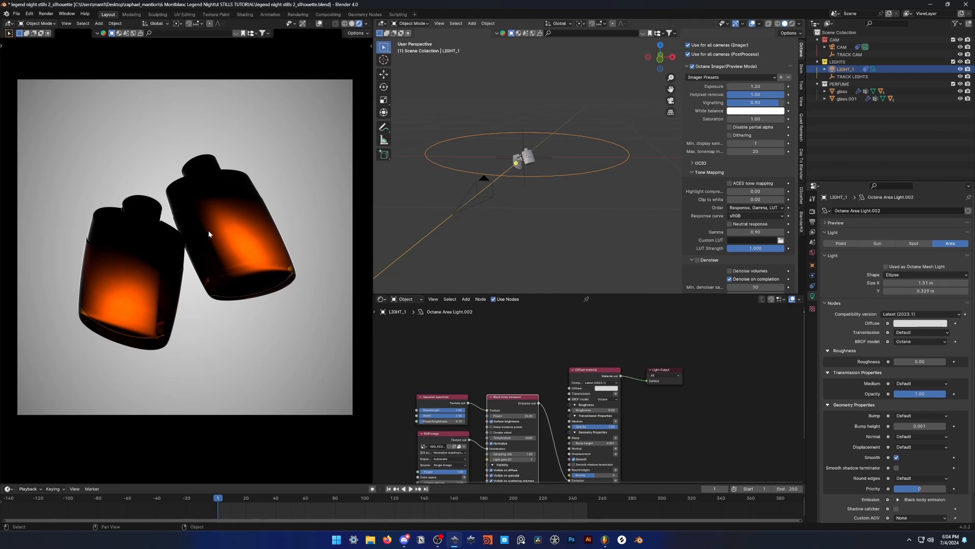
key(Home)
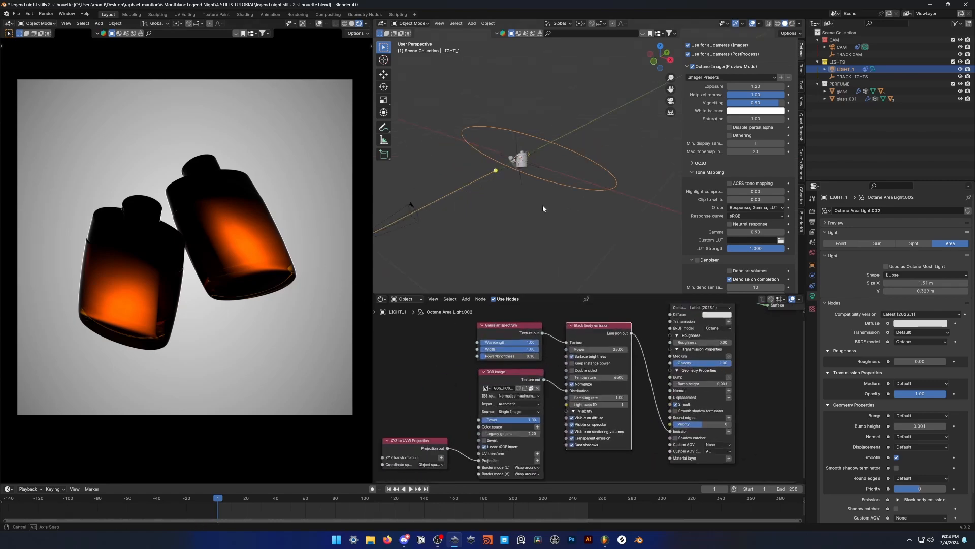
Move LIGHT_1 along the Y axis relative to the two bottles.
middle_drag(542, 205, 600, 172)
key(g)
key(y)
click(509, 202)
scroll(580, 366, up, 1)
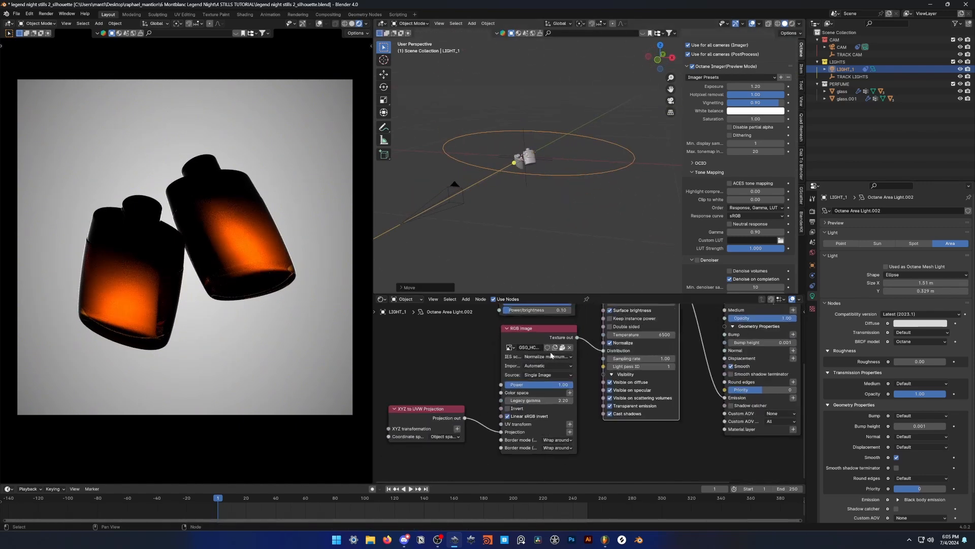
Try disconnecting the RGB image from the Distribution input of LIGHT_1's emission node, and undo the change.
scroll(590, 393, up, 2)
ctrl+right_drag(589, 325, 579, 375)
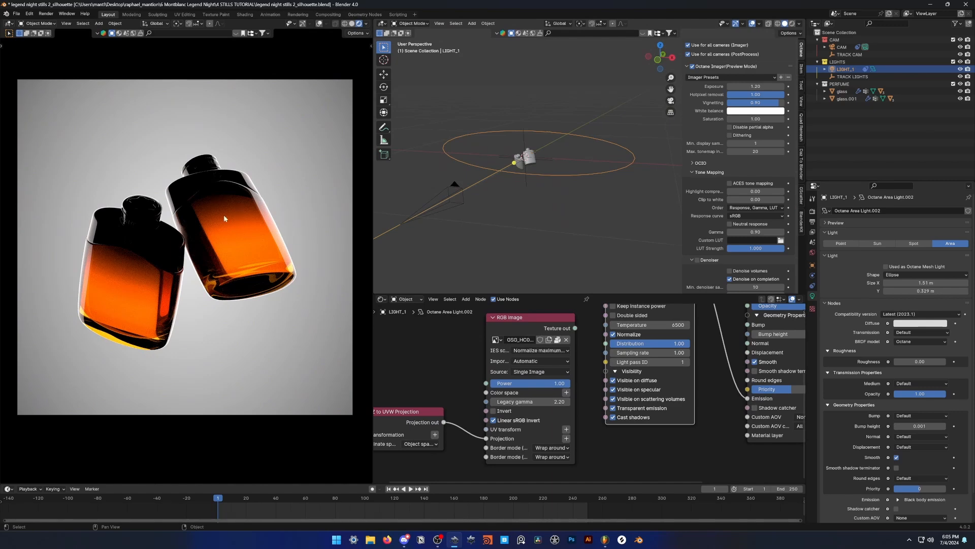
key(ctrl+z)
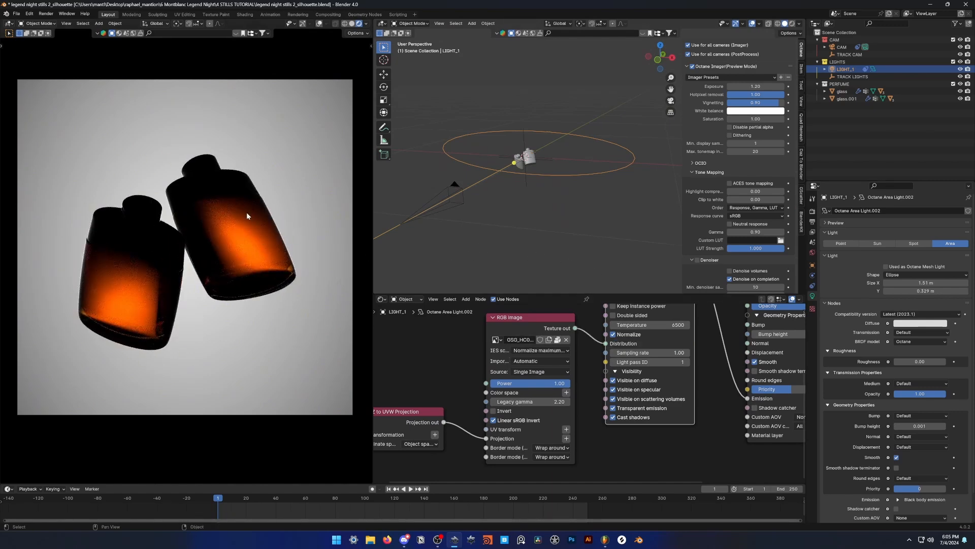
middle_drag(486, 221, 560, 196)
scroll(527, 201, up, 1)
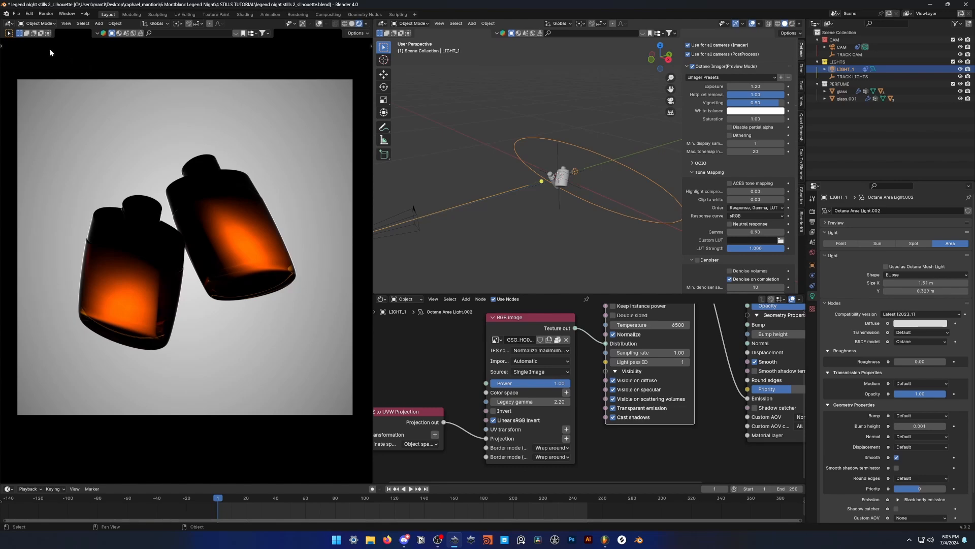
Open the recent file legend night stills 3_closeup.blend.
click(17, 14)
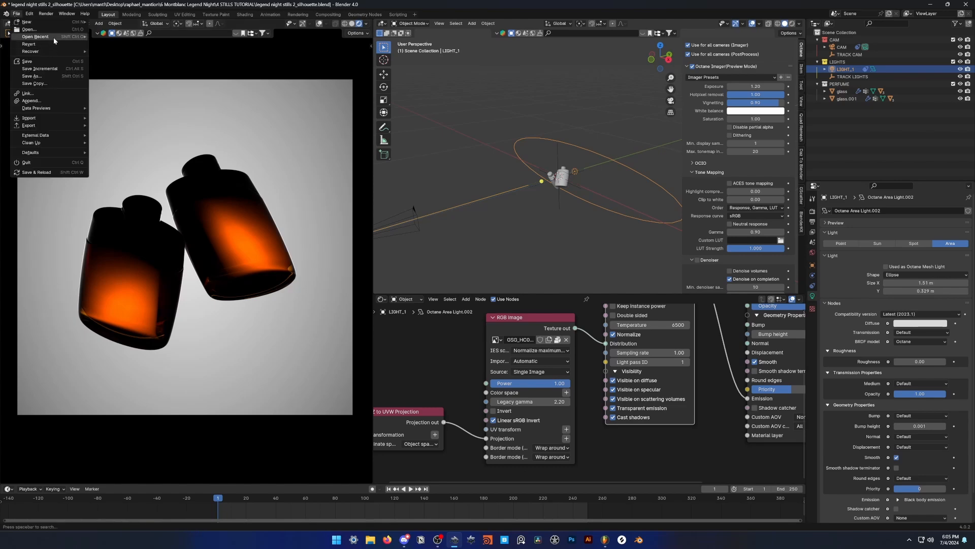
mouse_move(54, 37)
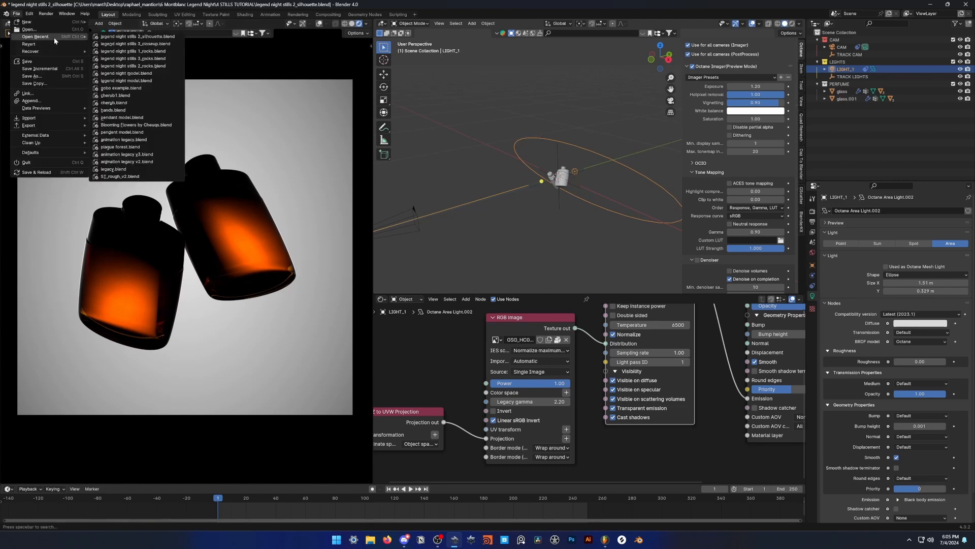
click(121, 44)
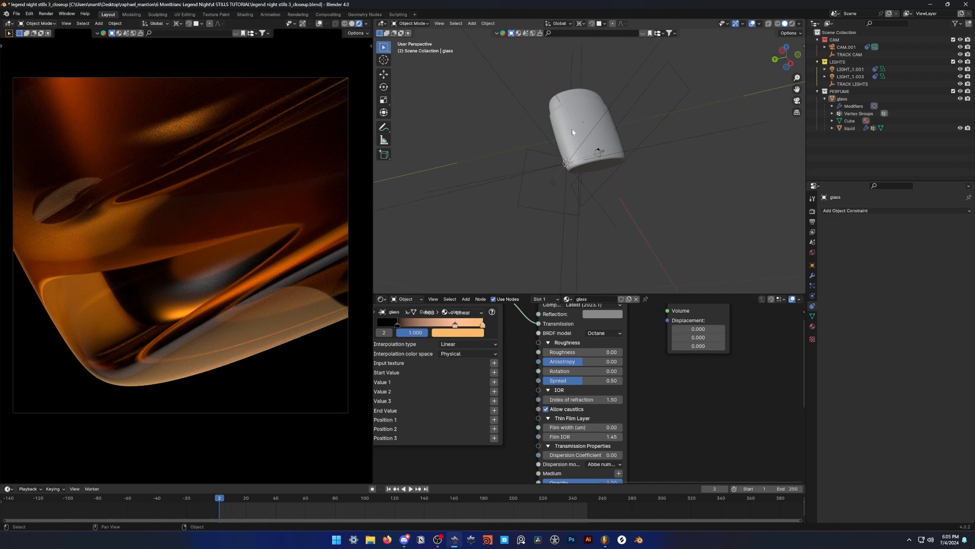
Examine the tilted glass bottle's shape and orientation in the close-up scene from several angles.
middle_drag(572, 129, 574, 195)
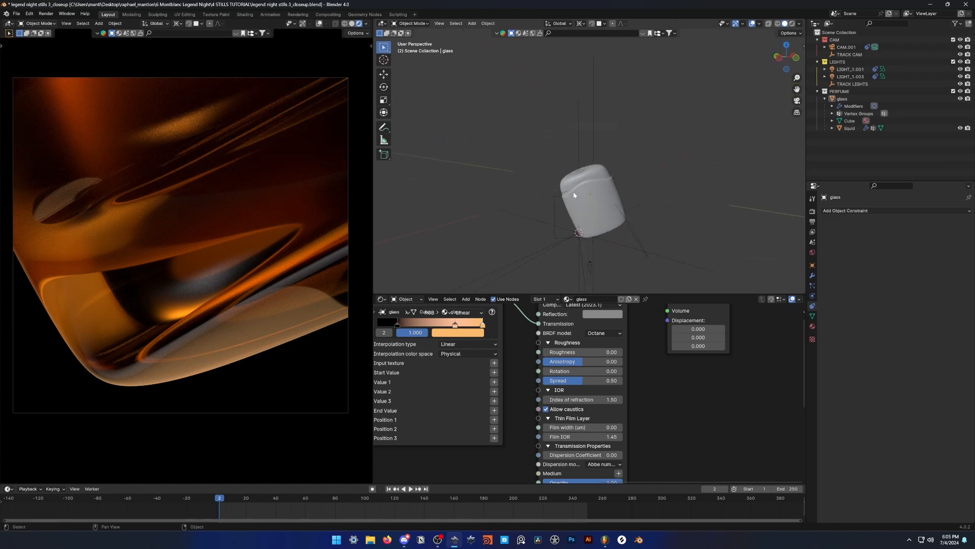
scroll(579, 189, up, 2)
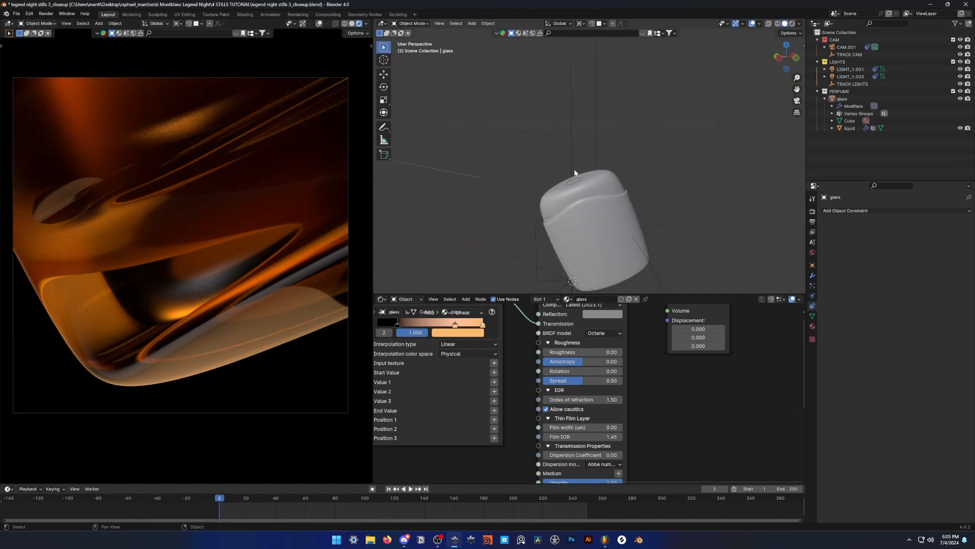
scroll(568, 184, up, 2)
shift+middle_drag(572, 209, 587, 168)
shift+middle_drag(481, 236, 496, 191)
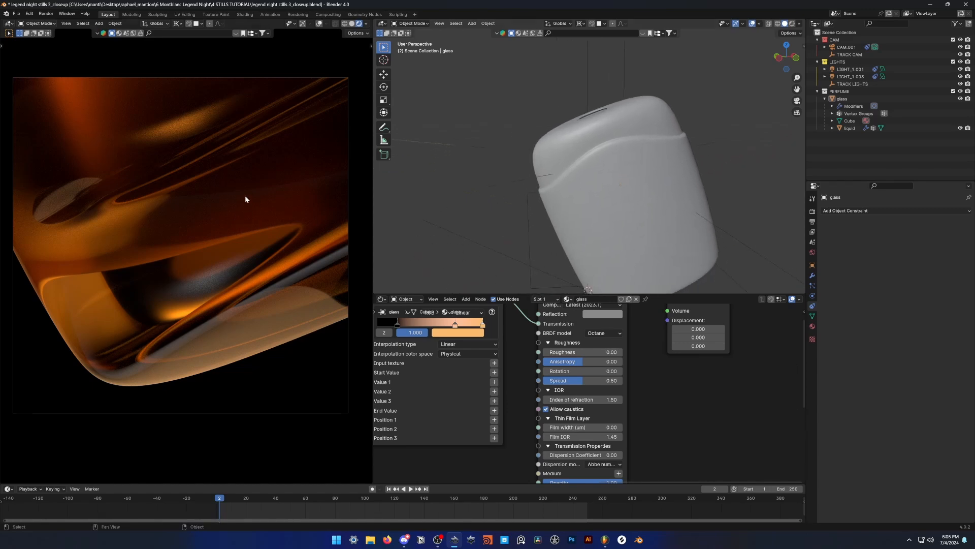
middle_drag(599, 195, 611, 167)
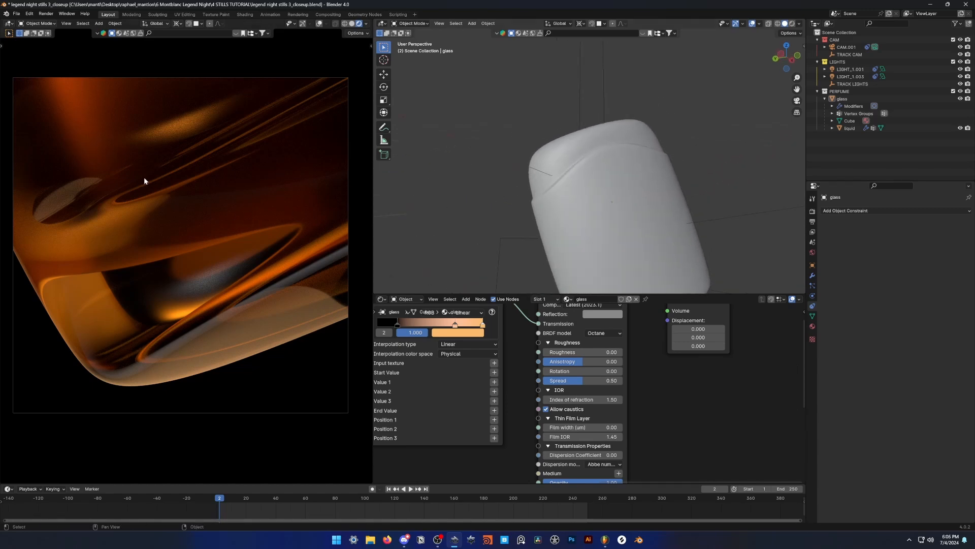
shift+middle_drag(579, 208, 584, 142)
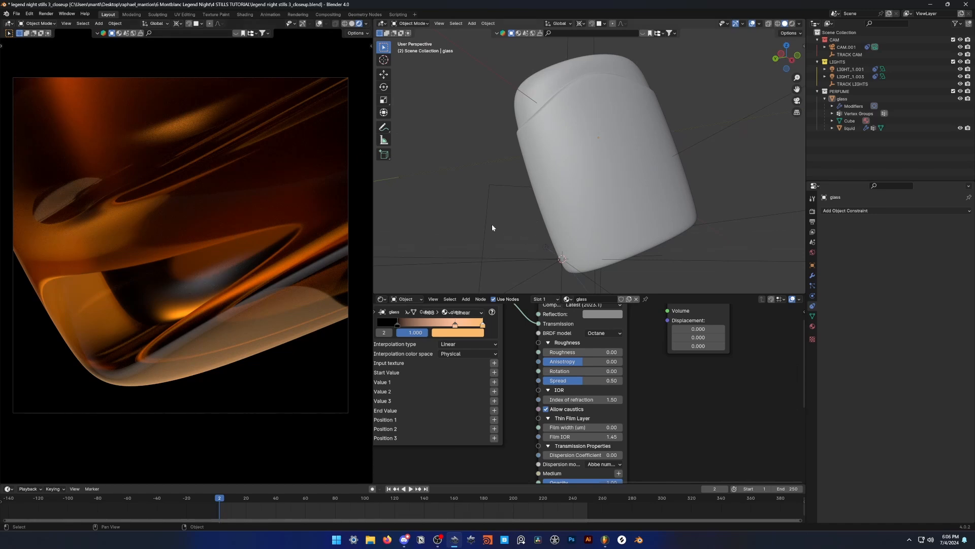
Inspect the glass bottle's cap seam and top opening from above, then the liquid object inside it.
mouse_move(611, 202)
middle_down()
mouse_move(654, 226)
mouse_move(621, 236)
mouse_move(662, 209)
mouse_move(629, 197)
middle_up()
click(627, 118)
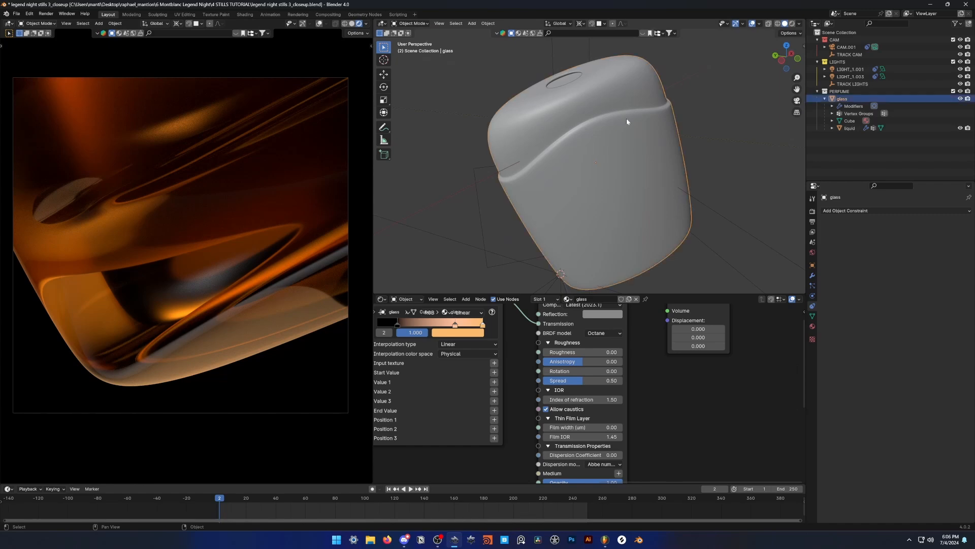
middle_drag(598, 84, 647, 168)
click(544, 203)
click(713, 166)
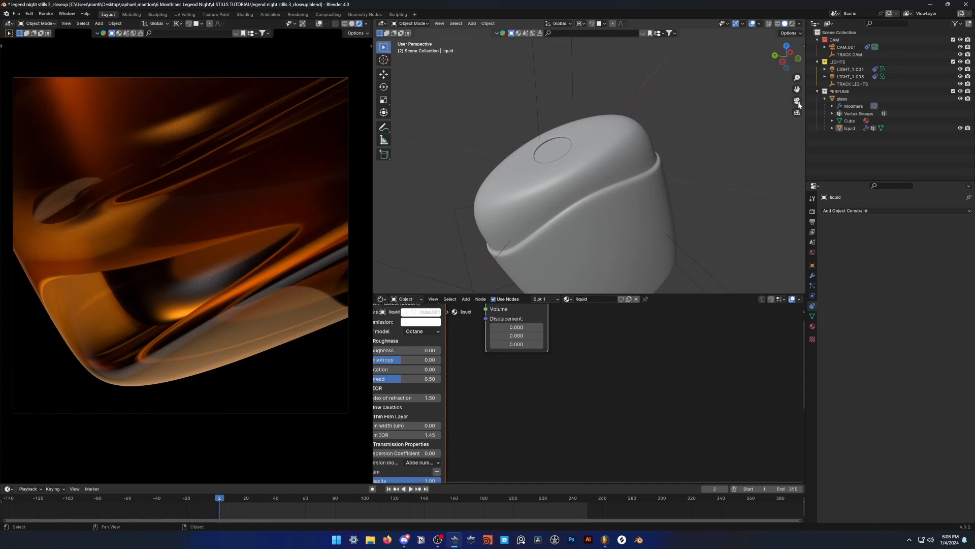
Exclude the LIGHTS collection from the view layer and bring up the World shader nodes.
click(855, 70)
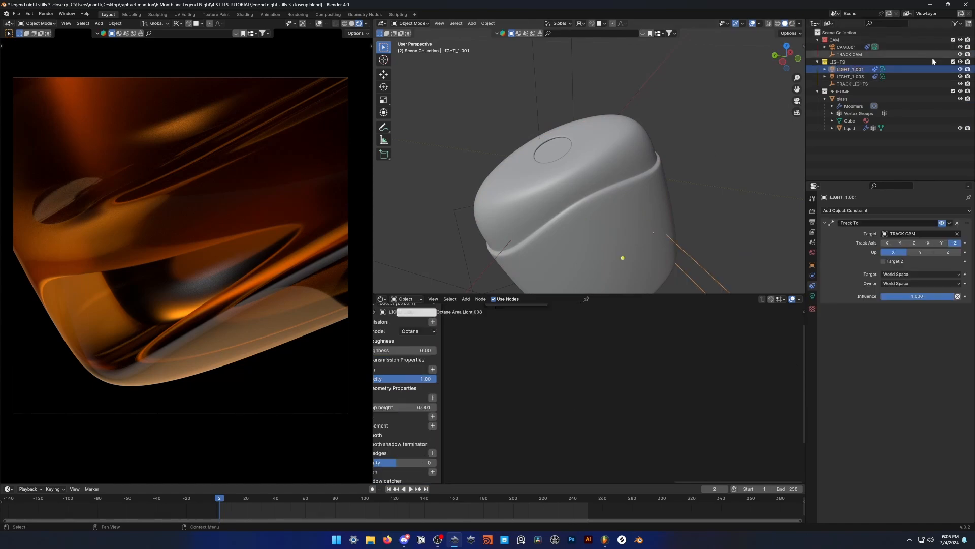
click(953, 62)
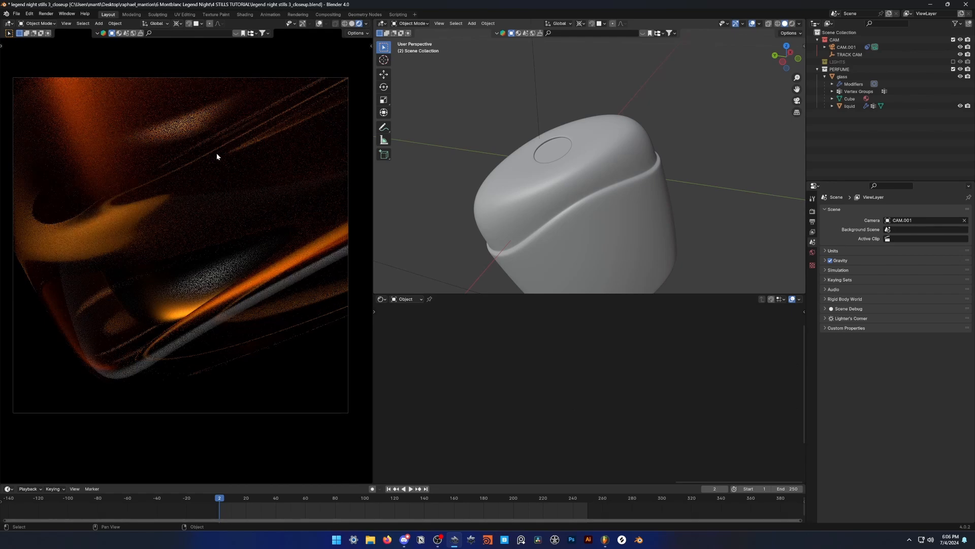
click(406, 298)
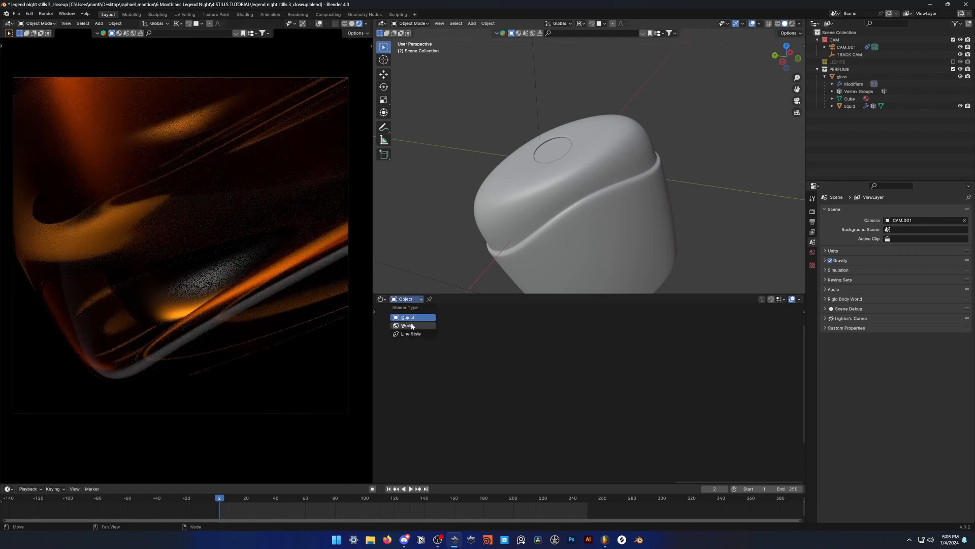
click(407, 324)
scroll(498, 370, down, 6)
middle_drag(499, 369, 680, 418)
scroll(579, 392, up, 6)
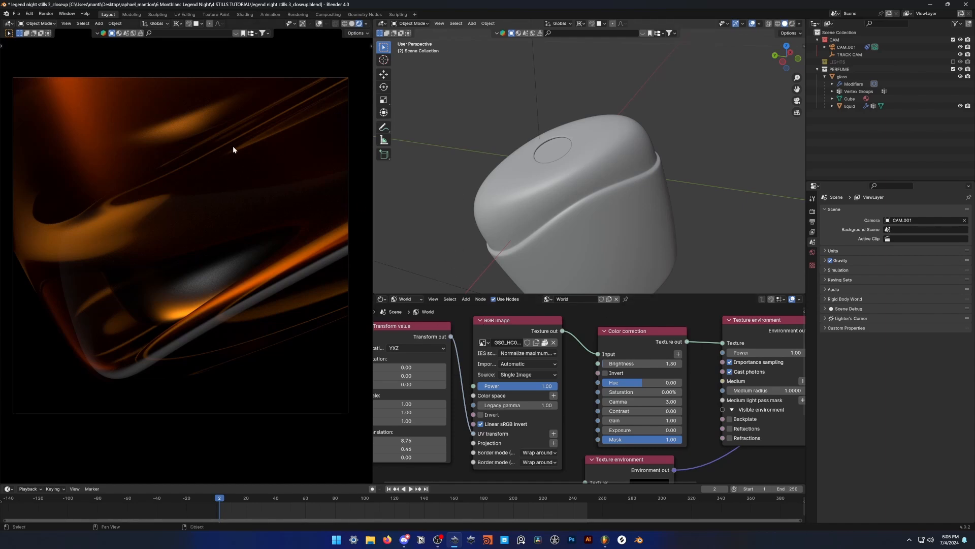
Examine the world's RGB image texture, its Transform value node and the Color correction settings feeding the Texture environment.
scroll(538, 355, up, 4)
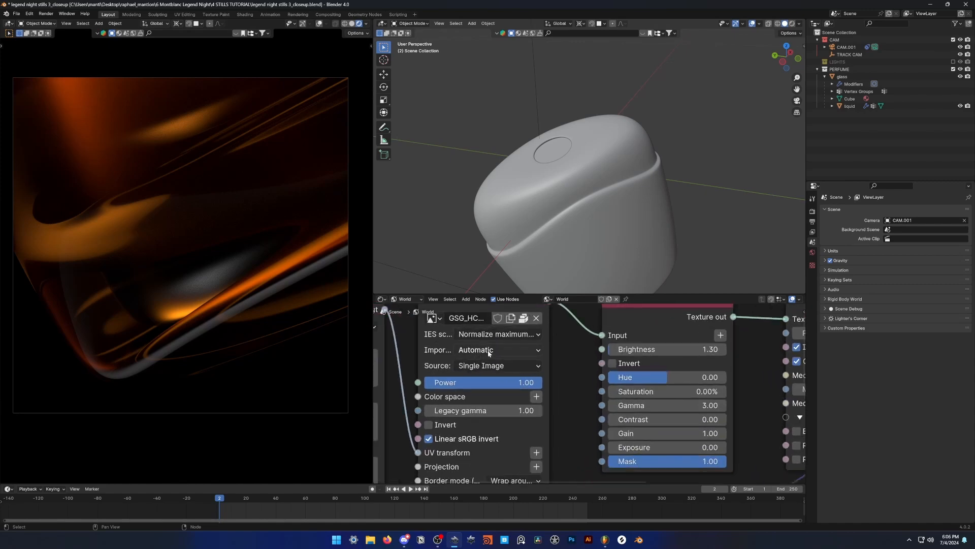
click(507, 342)
key(Escape)
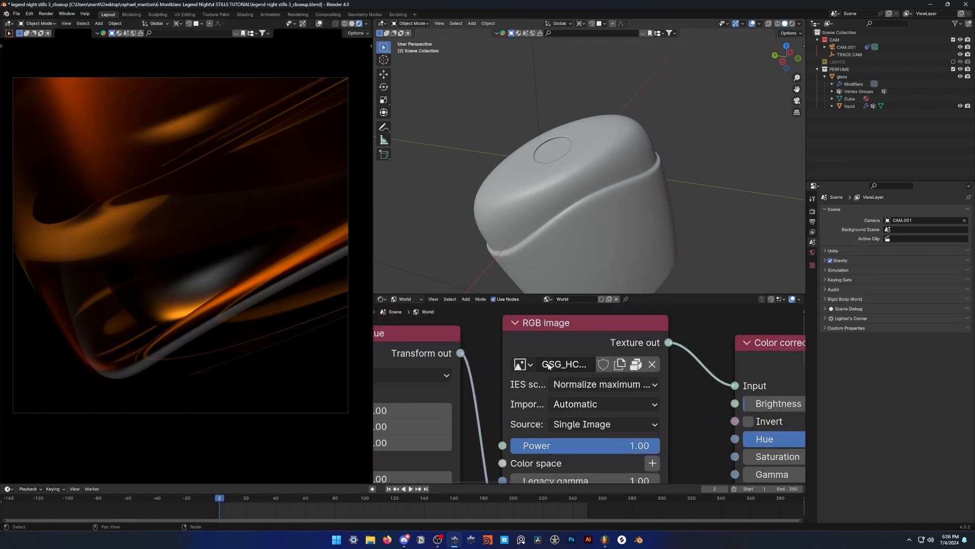
double_click(550, 364)
click(551, 364)
key(Escape)
scroll(653, 339, down, 3)
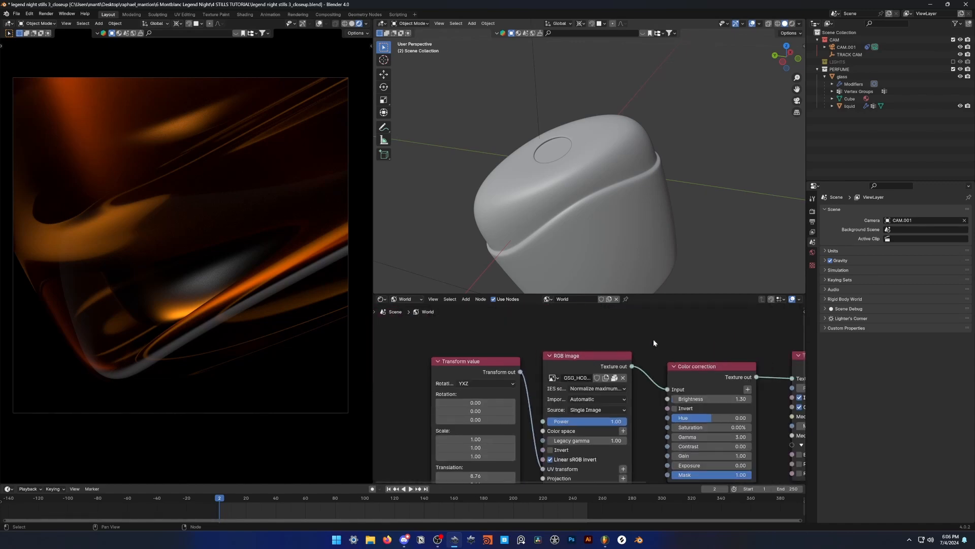
scroll(655, 346, up, 1)
scroll(666, 359, up, 2)
scroll(665, 355, down, 3)
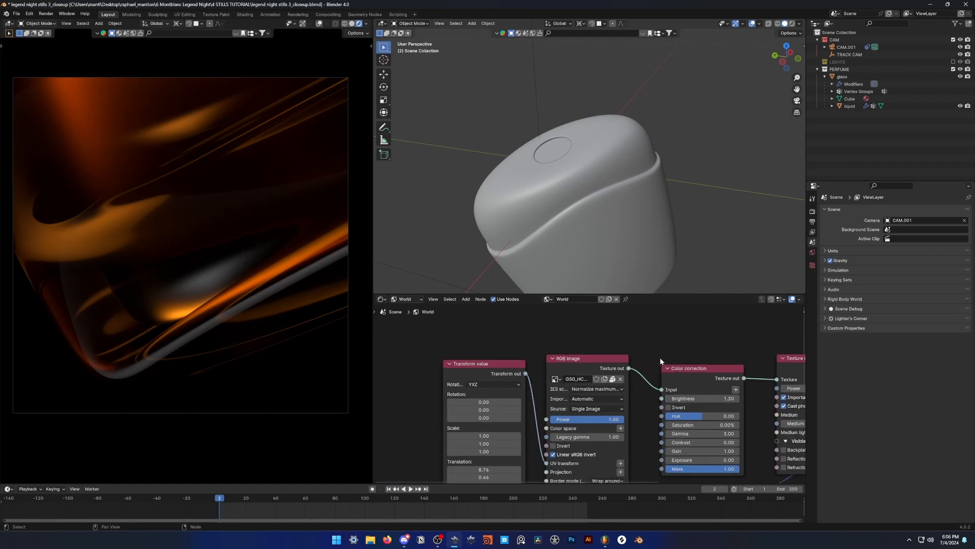
scroll(681, 346, down, 2)
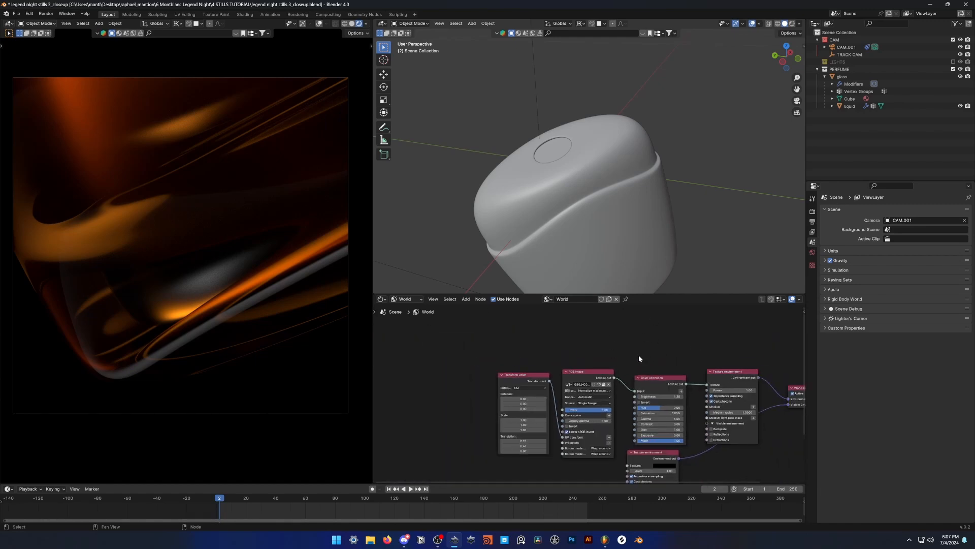
scroll(669, 365, up, 3)
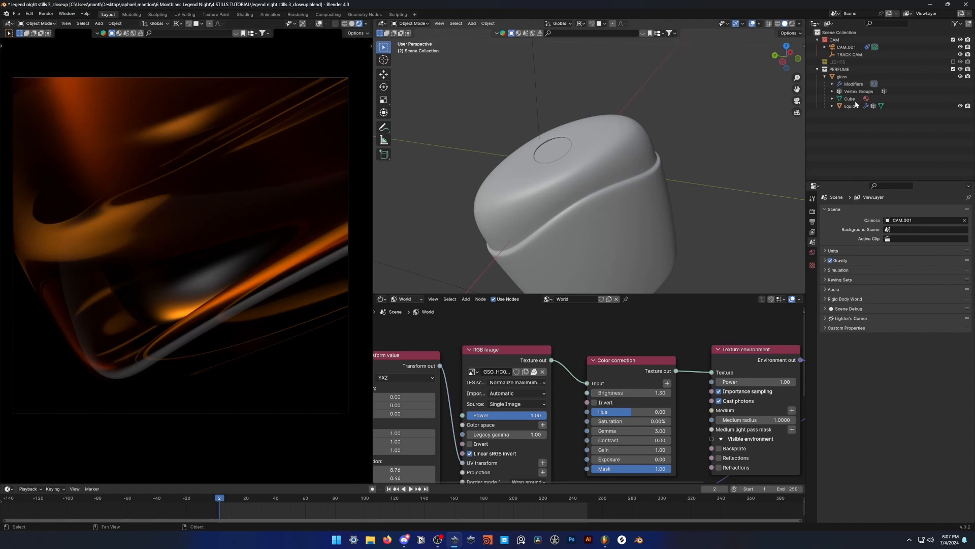
Re-enable the LIGHTS collection and isolate LIGHT_1.001 by hiding LIGHT_1.003 and disconnecting the Texture environment from World Output's Environment input.
click(953, 62)
click(960, 77)
middle_drag(655, 387, 509, 377)
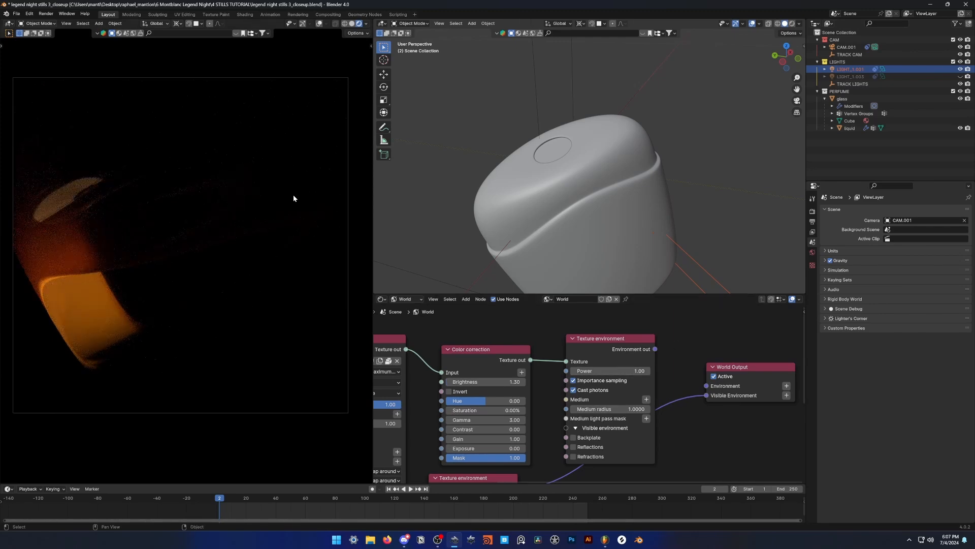
Isolate LIGHT_1.003 by hiding LIGHT_1.001 and showing it instead, and bring up its Black body emission shader nodes.
click(961, 69)
click(960, 76)
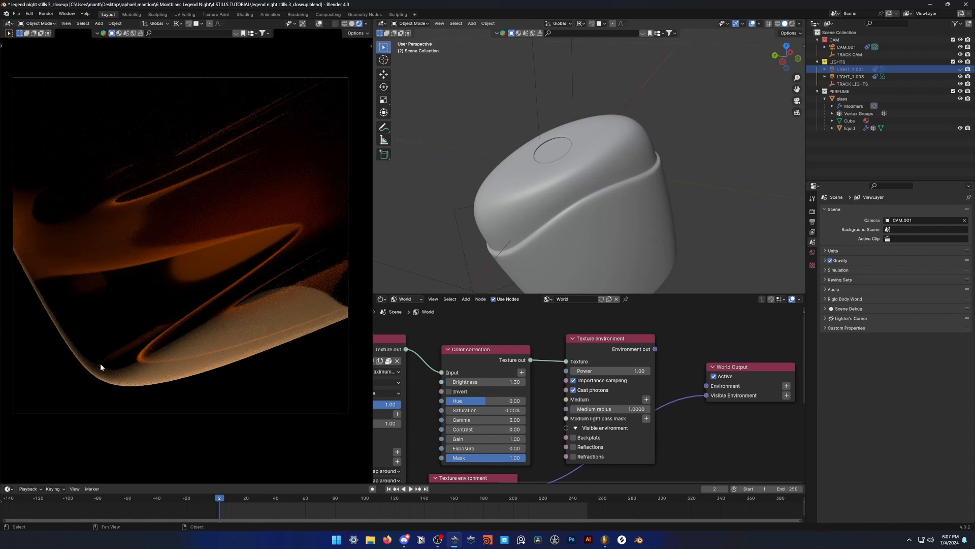
click(407, 300)
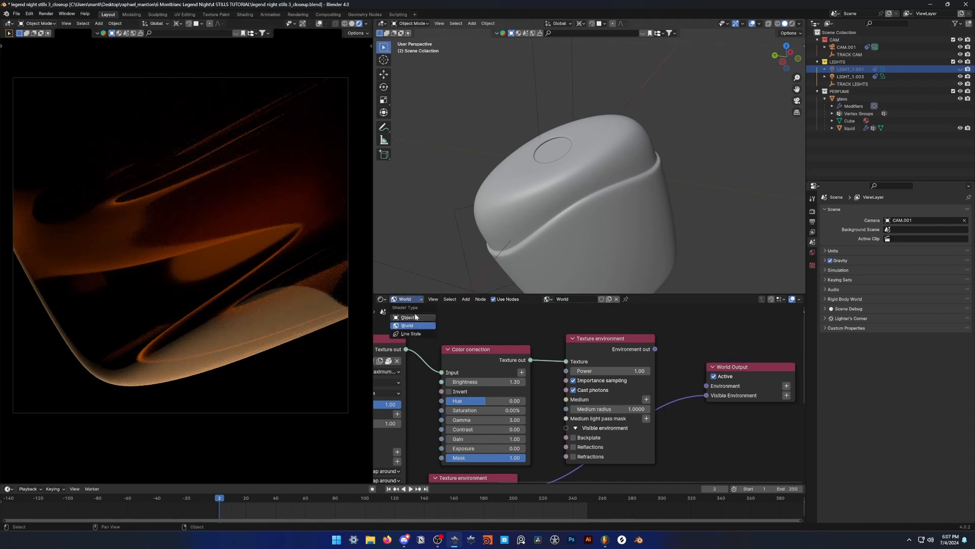
click(420, 319)
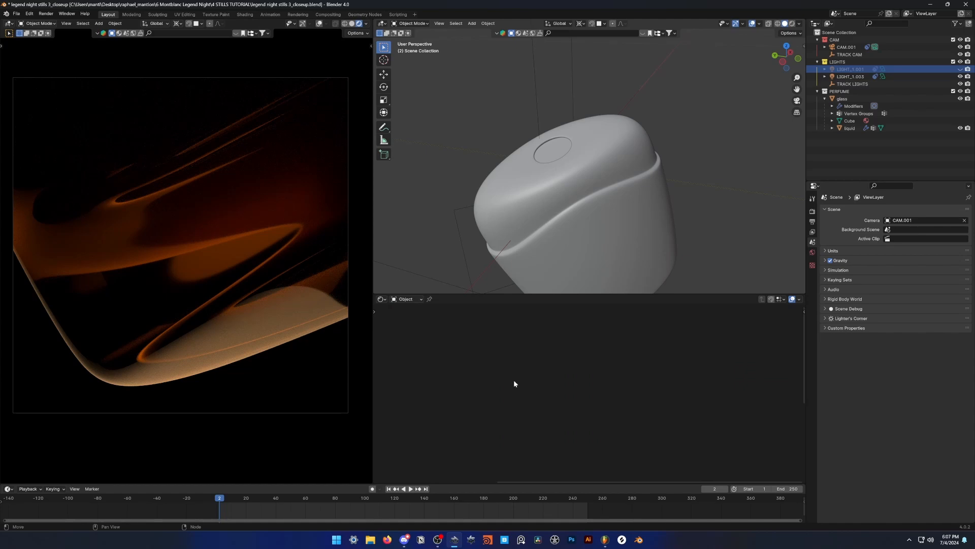
click(851, 76)
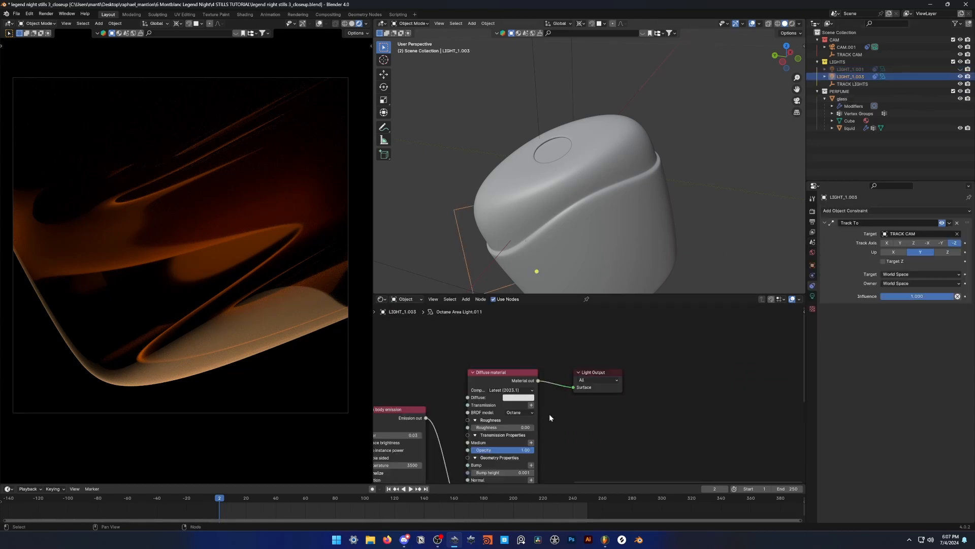
scroll(550, 414, up, 3)
scroll(570, 393, up, 2)
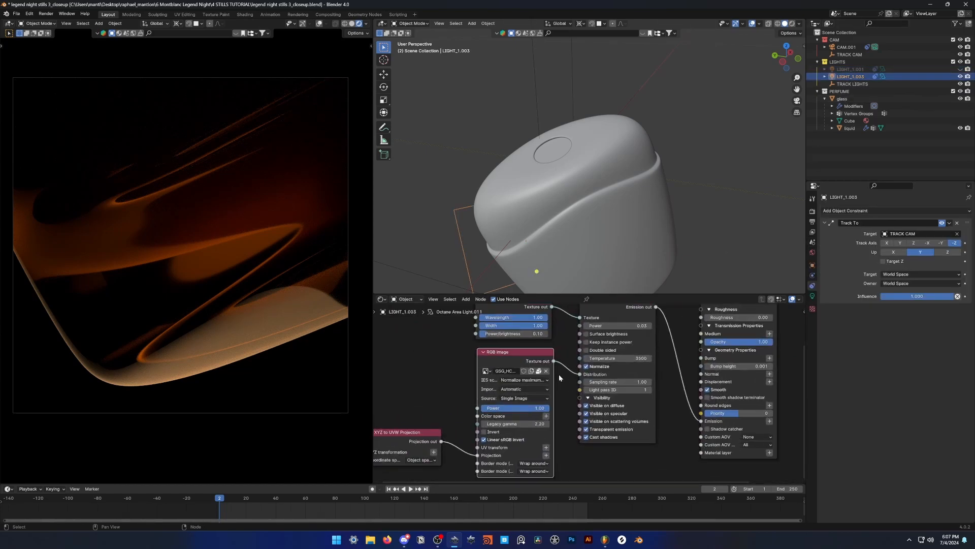
Try a temperature of 6500 on LIGHT_1.003's Black body emission node, and undo the change.
click(579, 414)
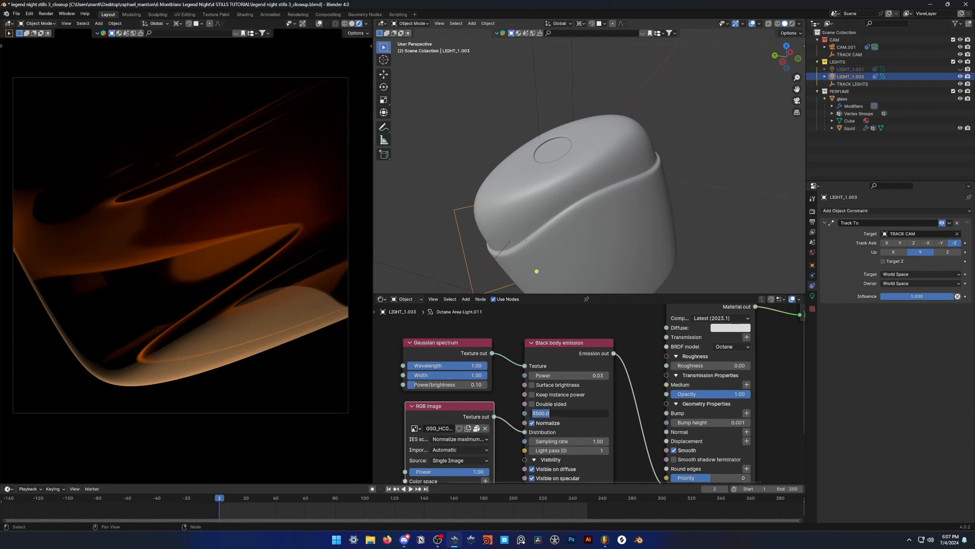
text(6500)
key(Return)
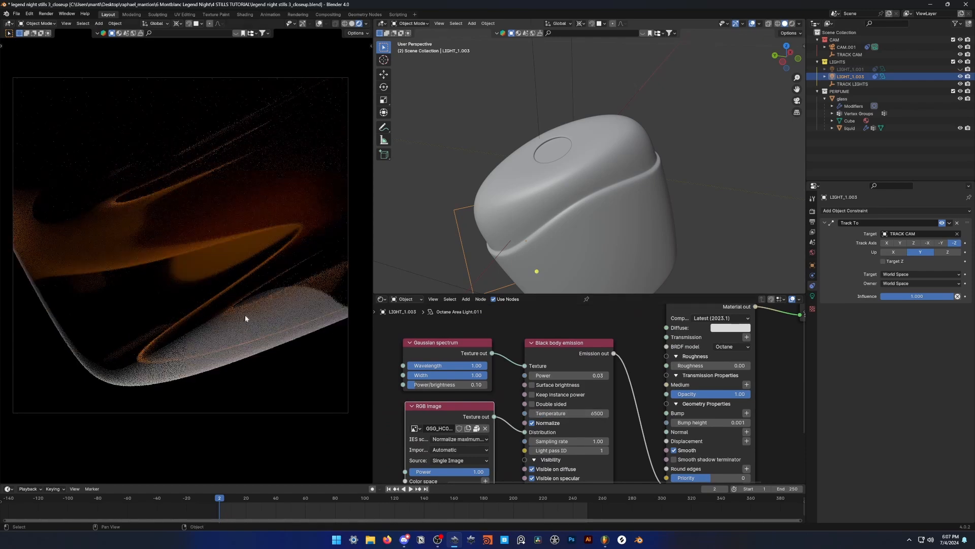
key(ctrl+z)
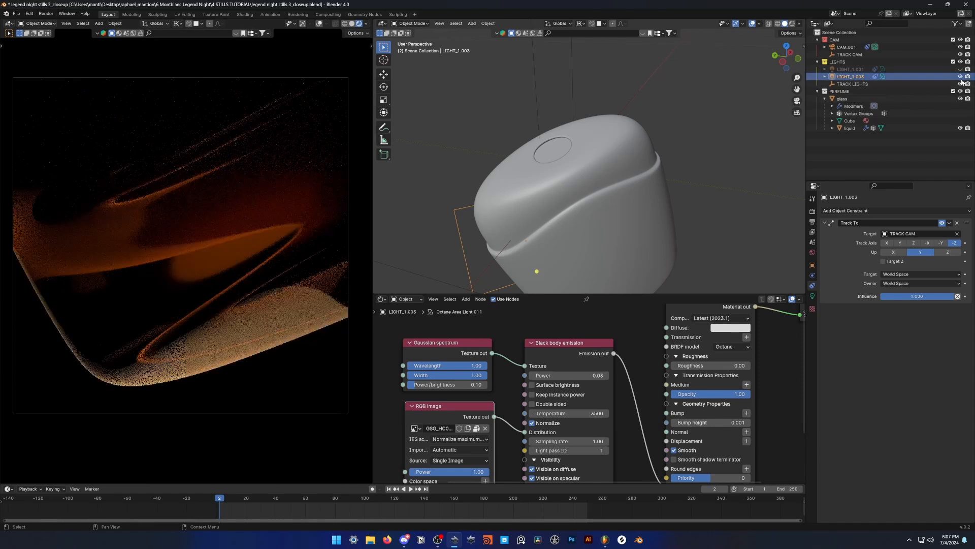
Unhide LIGHT_1.001 and, in the World shader, reconnect the Texture environment to World Output's Environment input.
click(406, 298)
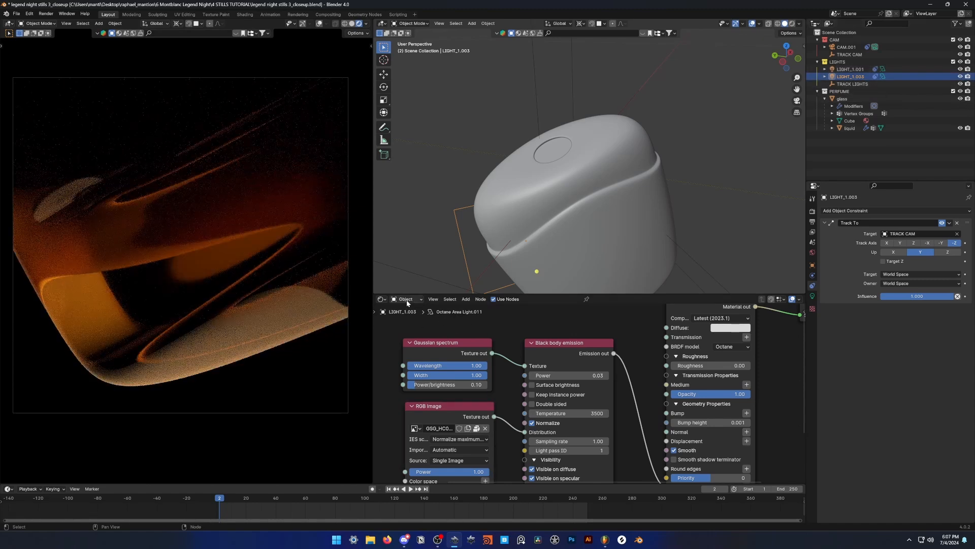
click(409, 319)
scroll(591, 361, up, 1)
middle_drag(590, 361, 523, 364)
alt+right_drag(614, 346, 684, 360)
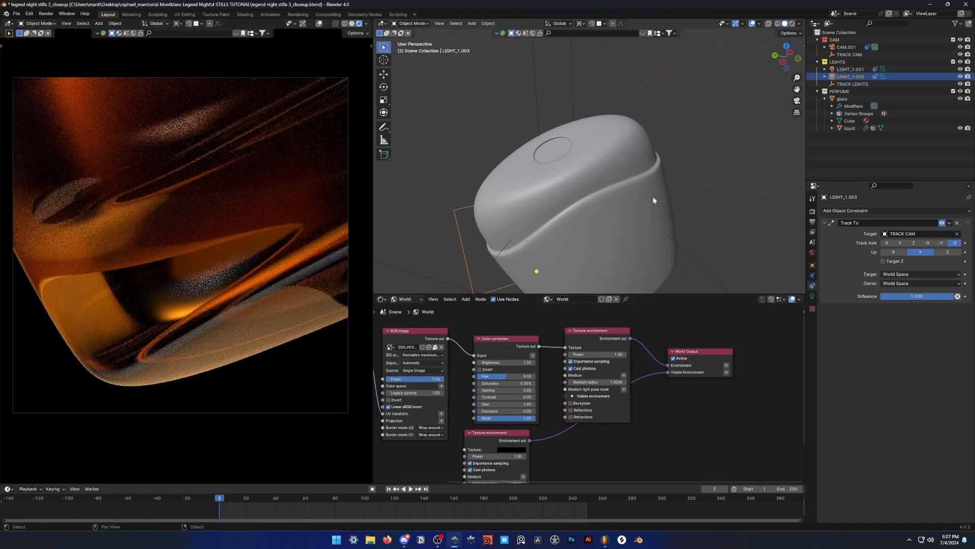
Try orbiting the camera CAM.001 around the bottle's lower corner with a free trackball rotation.
scroll(653, 196, down, 4)
middle_drag(646, 206, 625, 166)
click(609, 217)
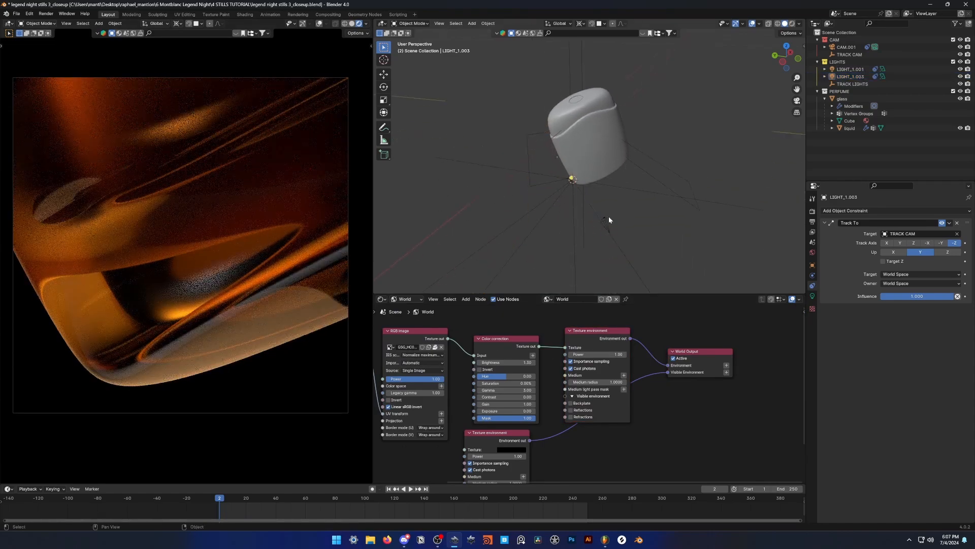
click(605, 223)
middle_drag(605, 223, 559, 218)
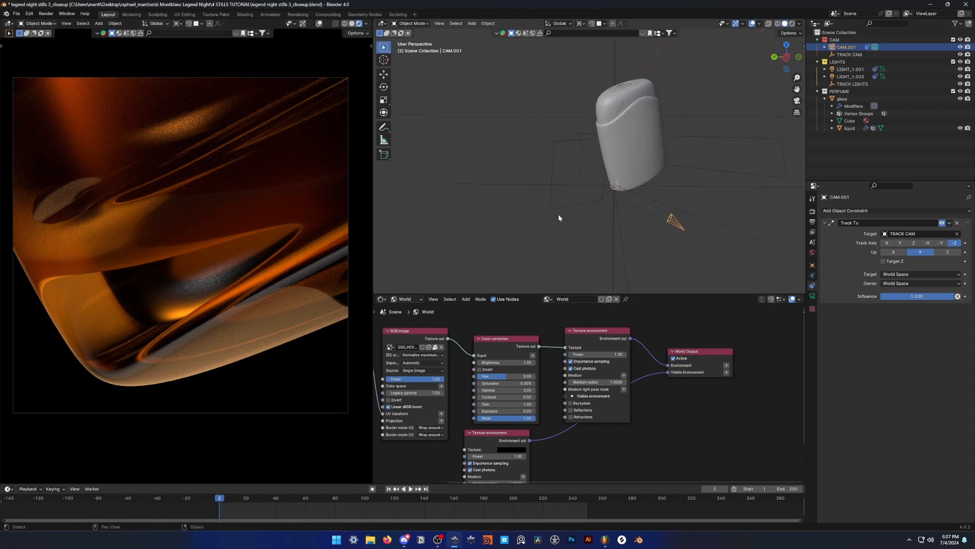
scroll(654, 183, up, 3)
middle_drag(680, 192, 643, 162)
scroll(623, 196, up, 3)
key(period)
click(673, 197)
scroll(644, 161, down, 1)
key(r)
key(r)
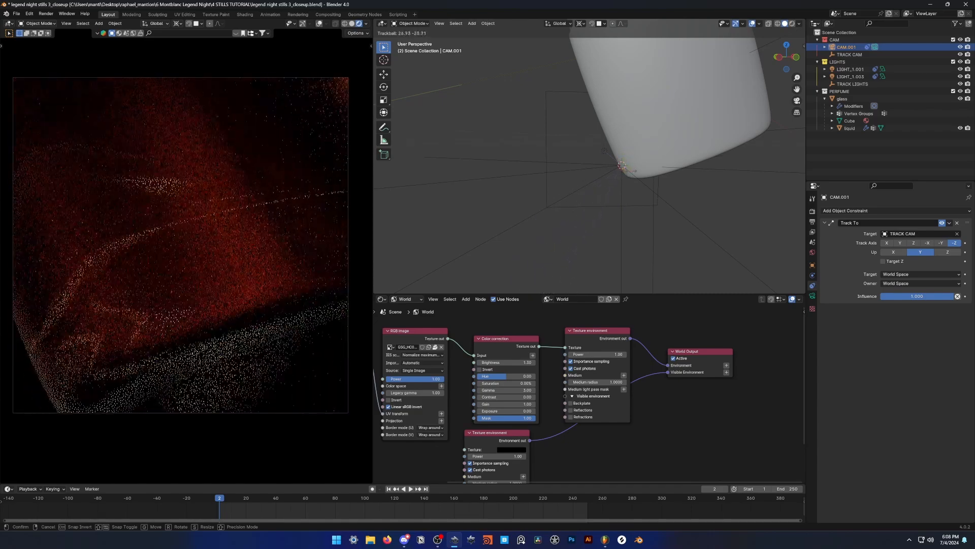
right_click(669, 152)
Try a free trackball rotation of the glass and liquid objects together, and cancel it.
click(669, 128)
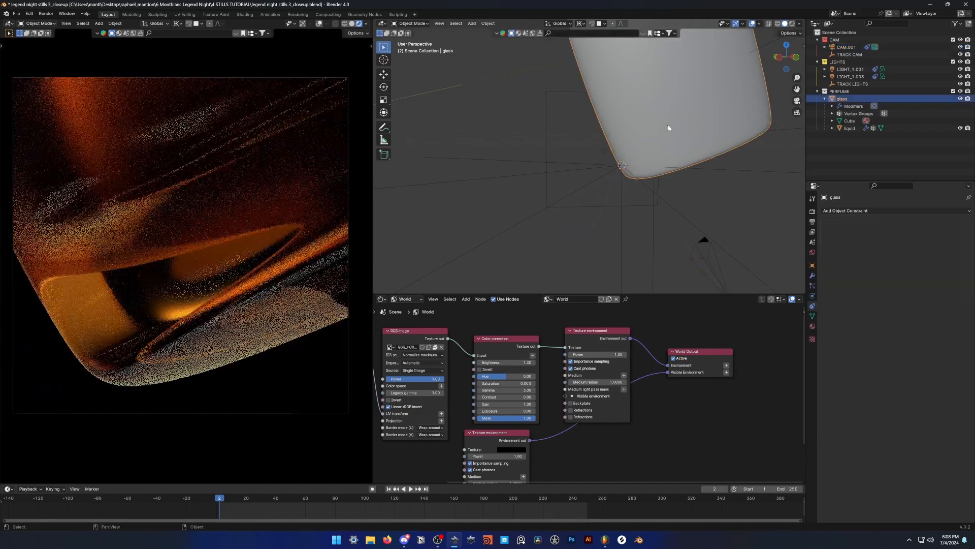
click(853, 129)
key(r)
key(r)
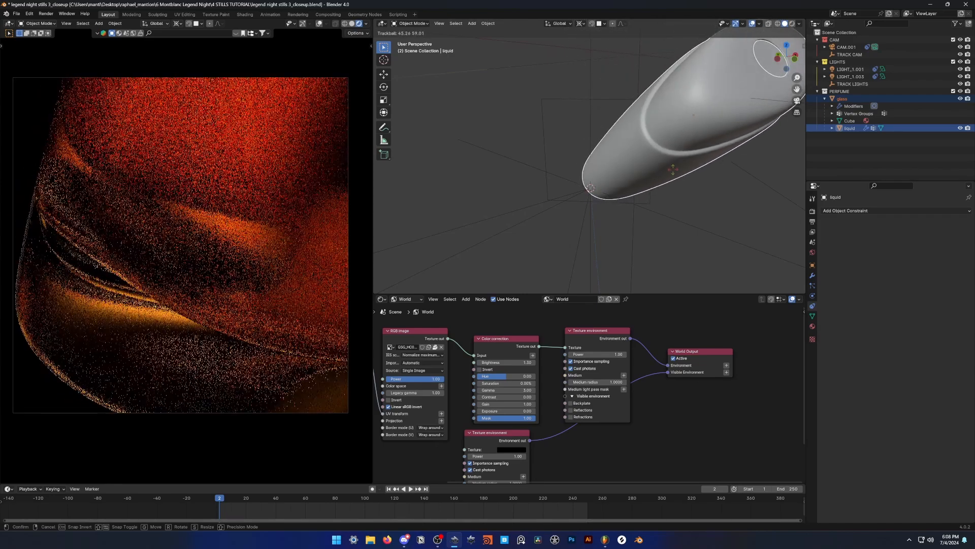
right_click(675, 168)
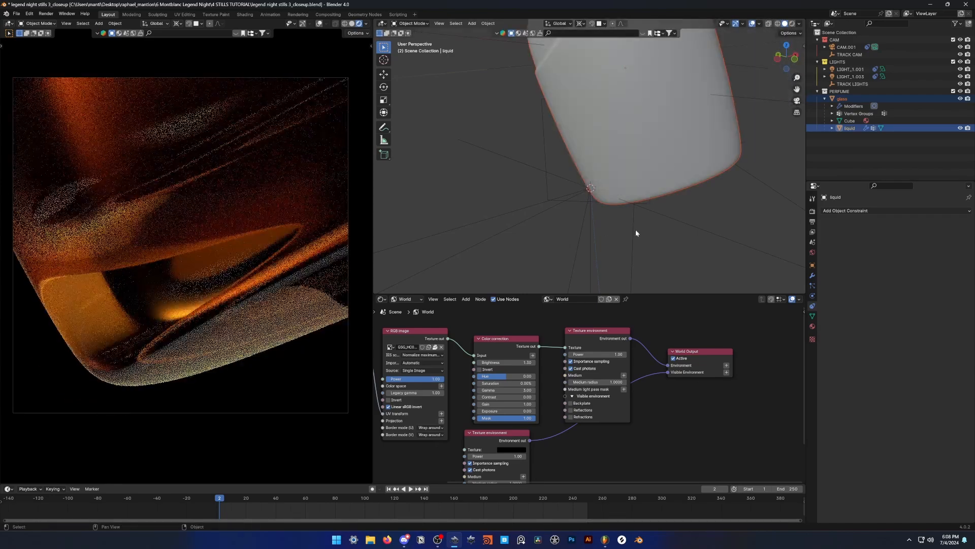
click(636, 232)
key(ctrl+s)
scroll(599, 227, down, 3)
scroll(638, 203, down, 4)
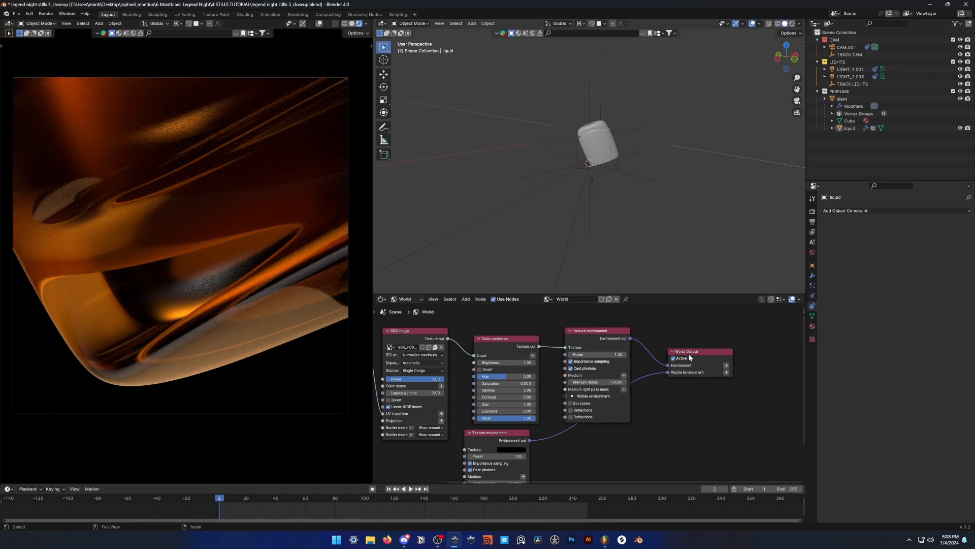
Tidy the world nodes by stacking the two Texture environment nodes and placing World Output beside them.
drag(686, 351, 676, 334)
drag(511, 343, 497, 334)
drag(592, 334, 565, 333)
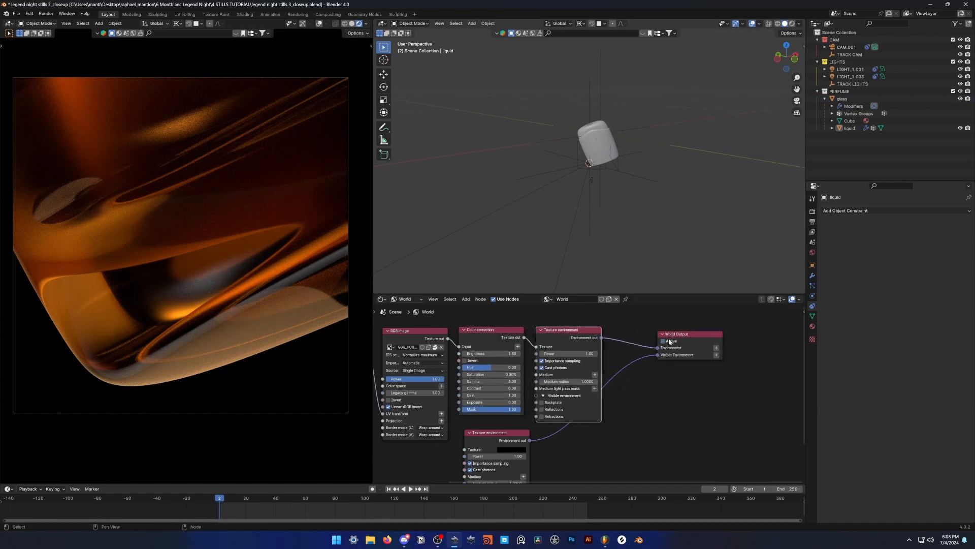
drag(675, 347, 641, 344)
drag(512, 438, 582, 436)
drag(664, 333, 672, 392)
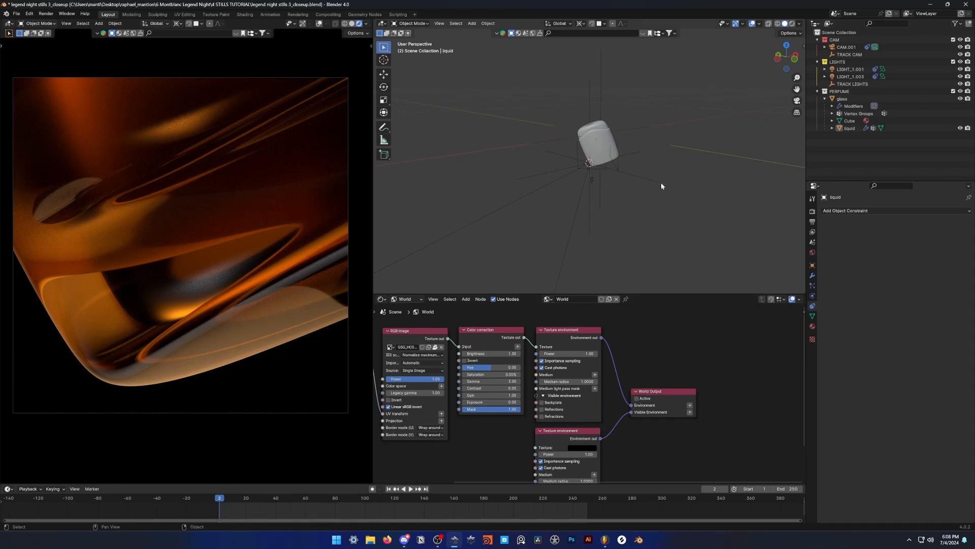
Examine the bottle's bottom corner around the 3D cursor up close and from farther away.
scroll(661, 186, up, 7)
scroll(646, 183, up, 2)
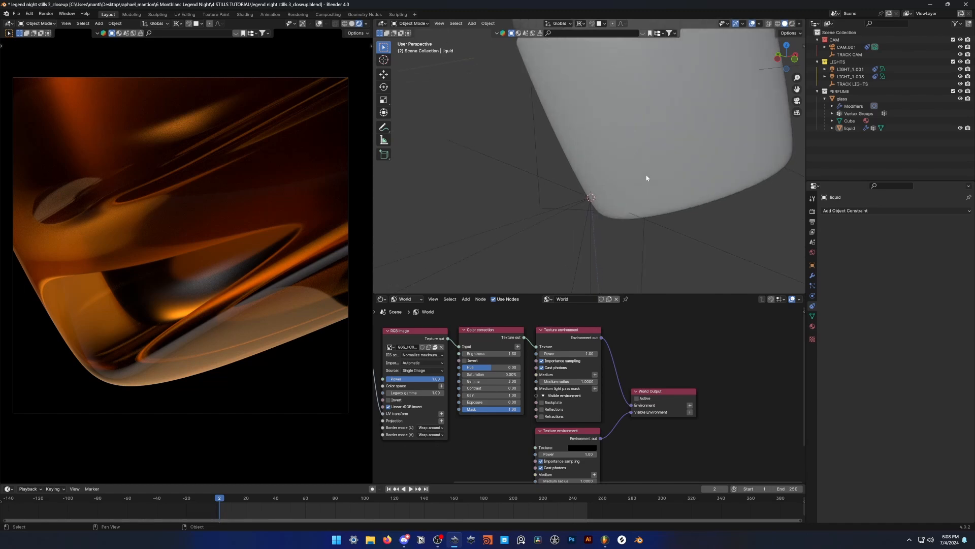
scroll(622, 203, up, 3)
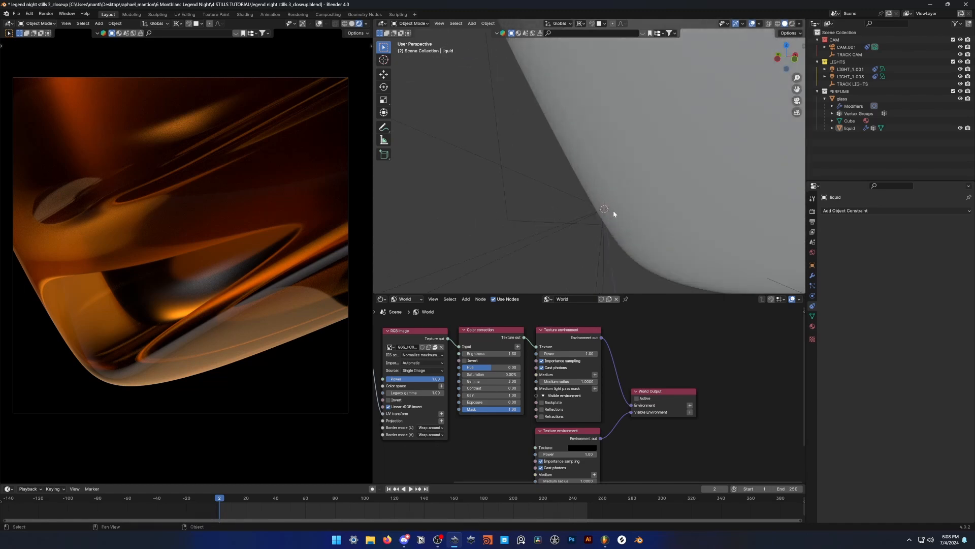
scroll(620, 206, down, 8)
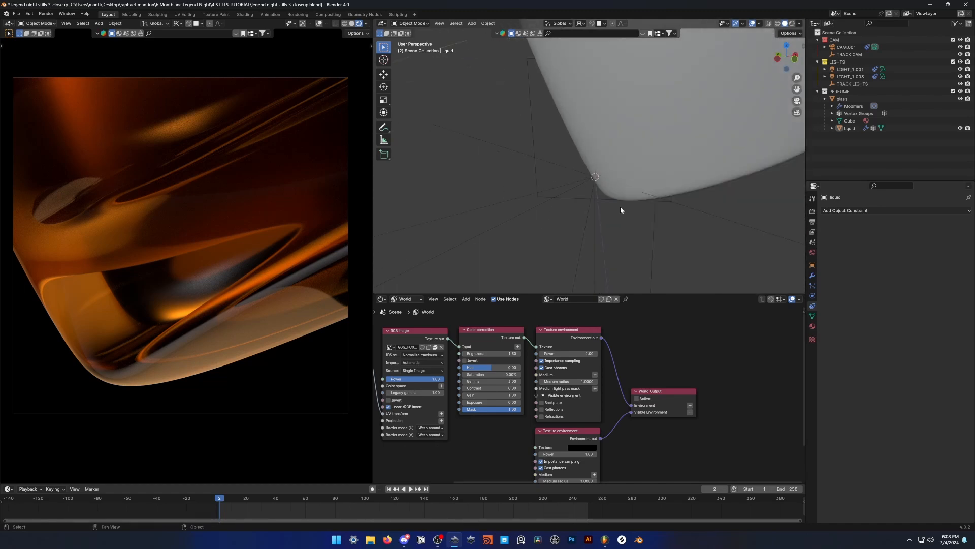
scroll(620, 206, up, 2)
scroll(619, 208, up, 2)
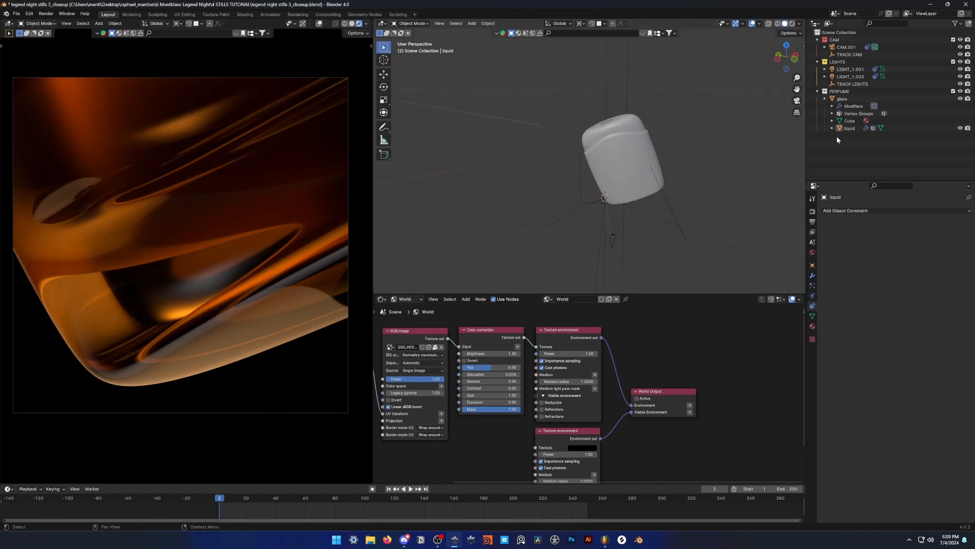
Collapse and expand the glass object's hierarchy to review the liquid object parented under it.
click(824, 98)
click(839, 99)
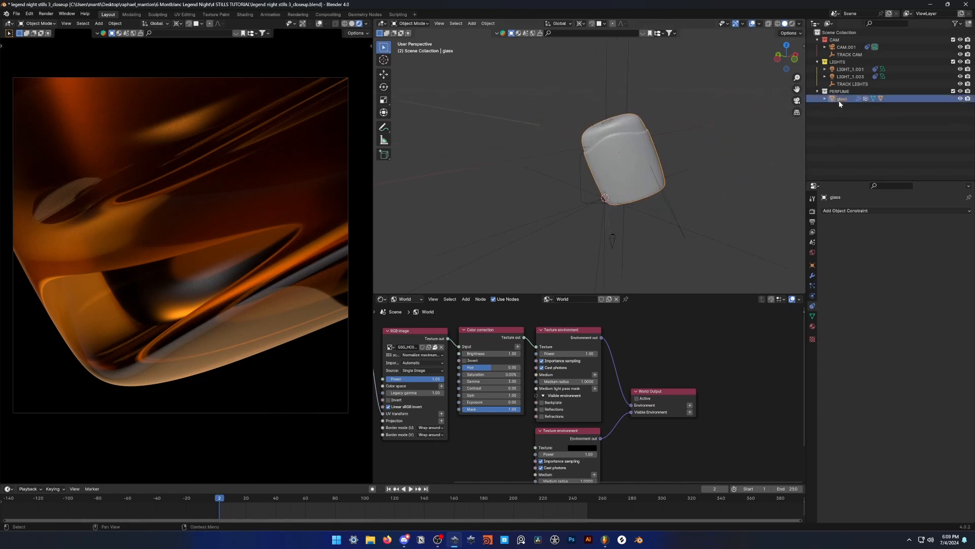
click(824, 99)
click(768, 150)
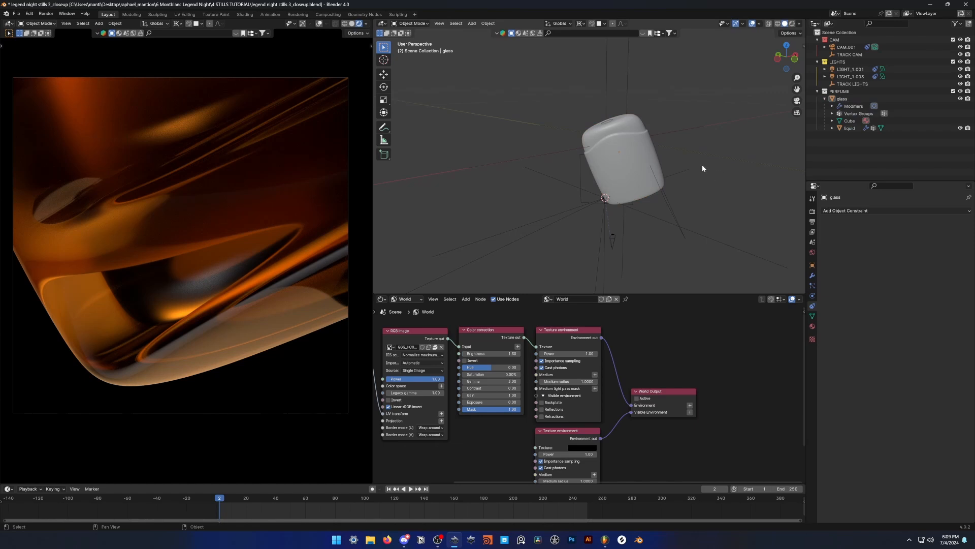